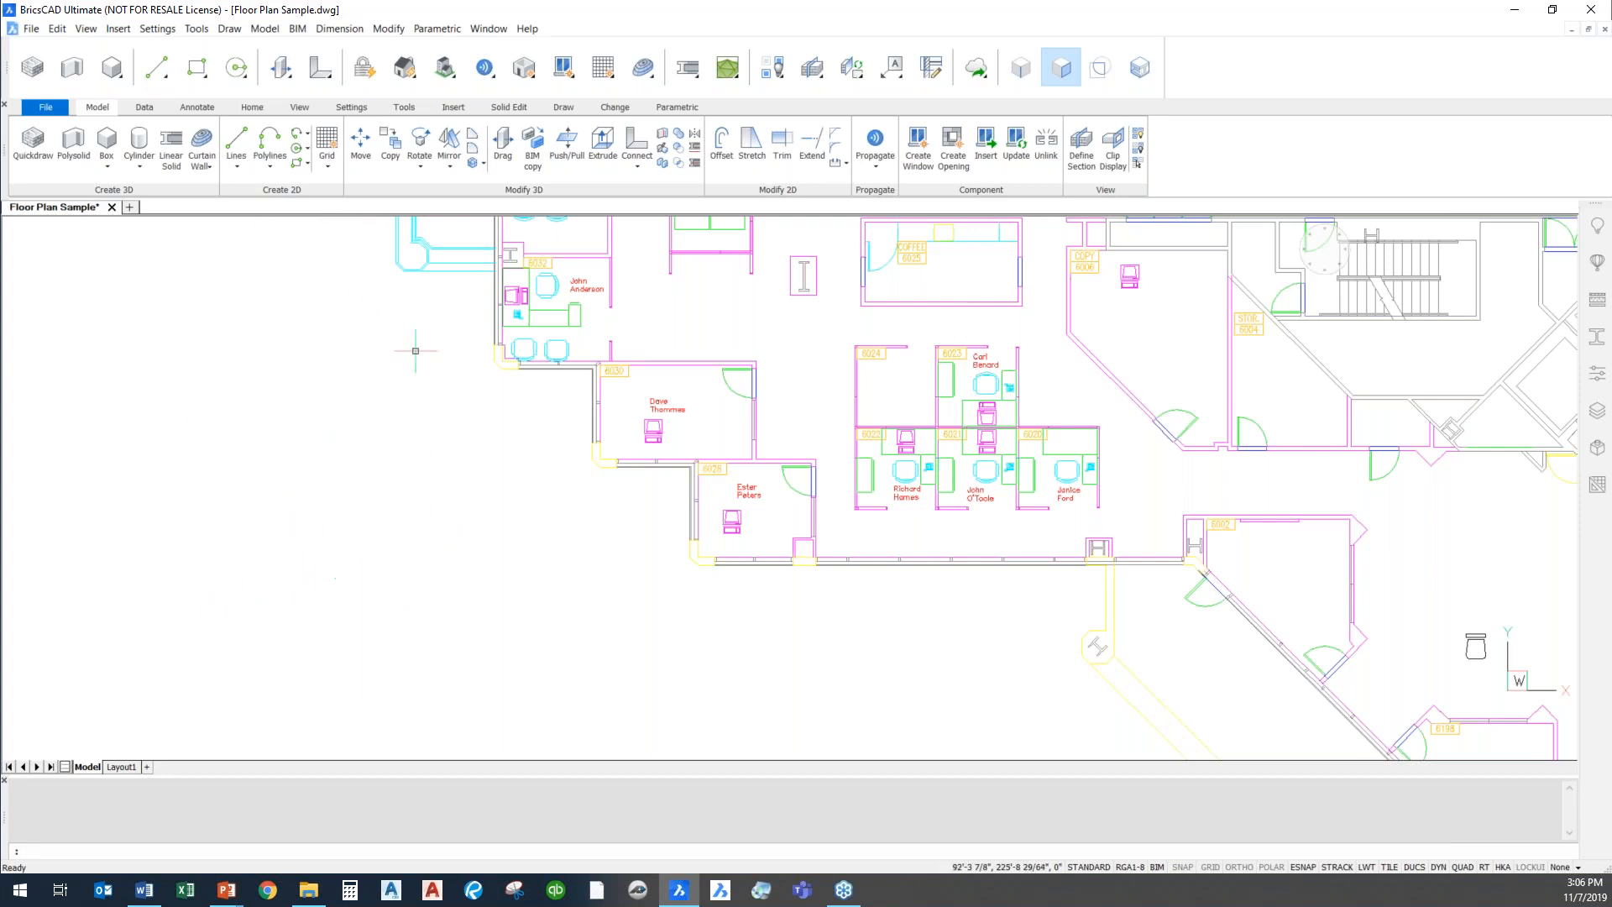
Look through the drawing commands, including the arc construction methods, and the Model, Data, Annotate, Home, View, Settings and Tools command sets.
click(57, 28)
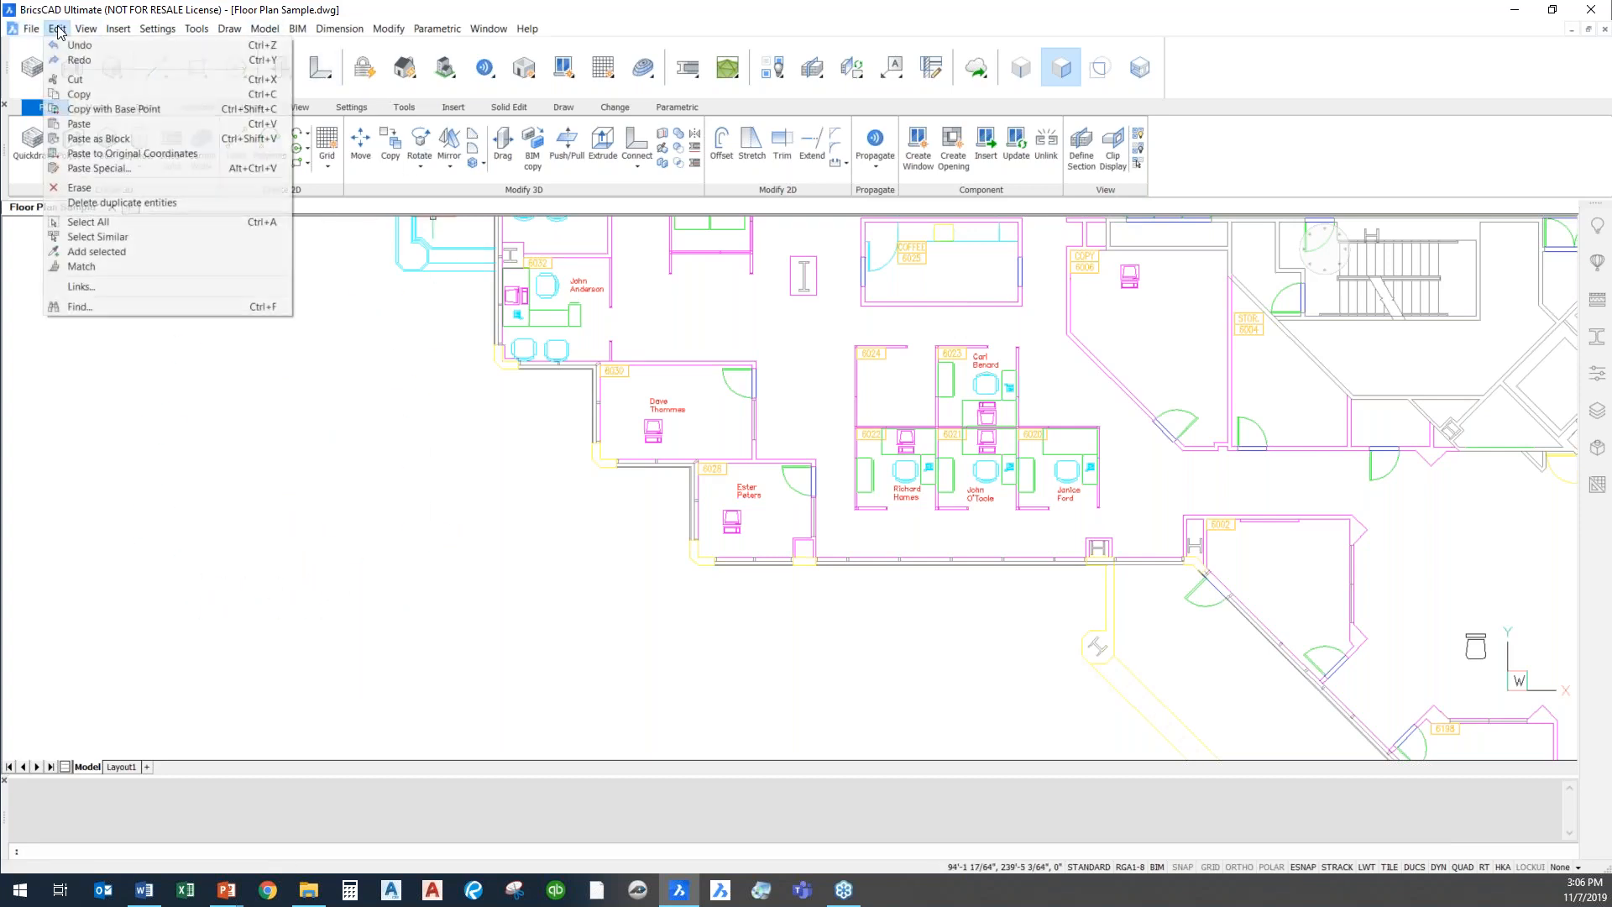
mouse_move(229, 28)
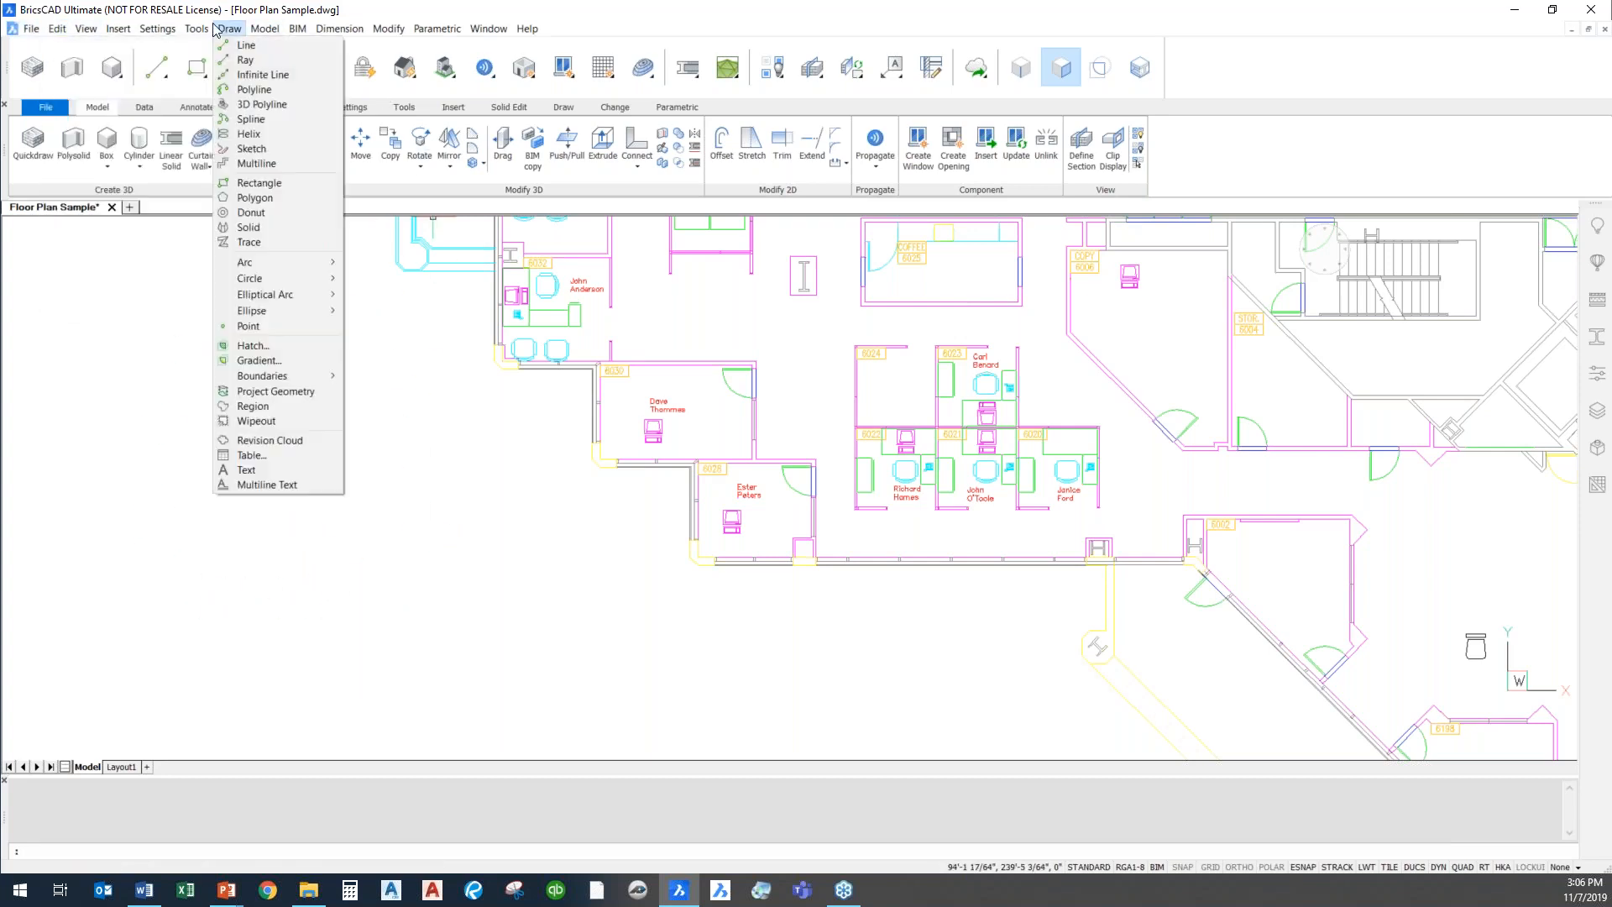
mouse_move(244, 262)
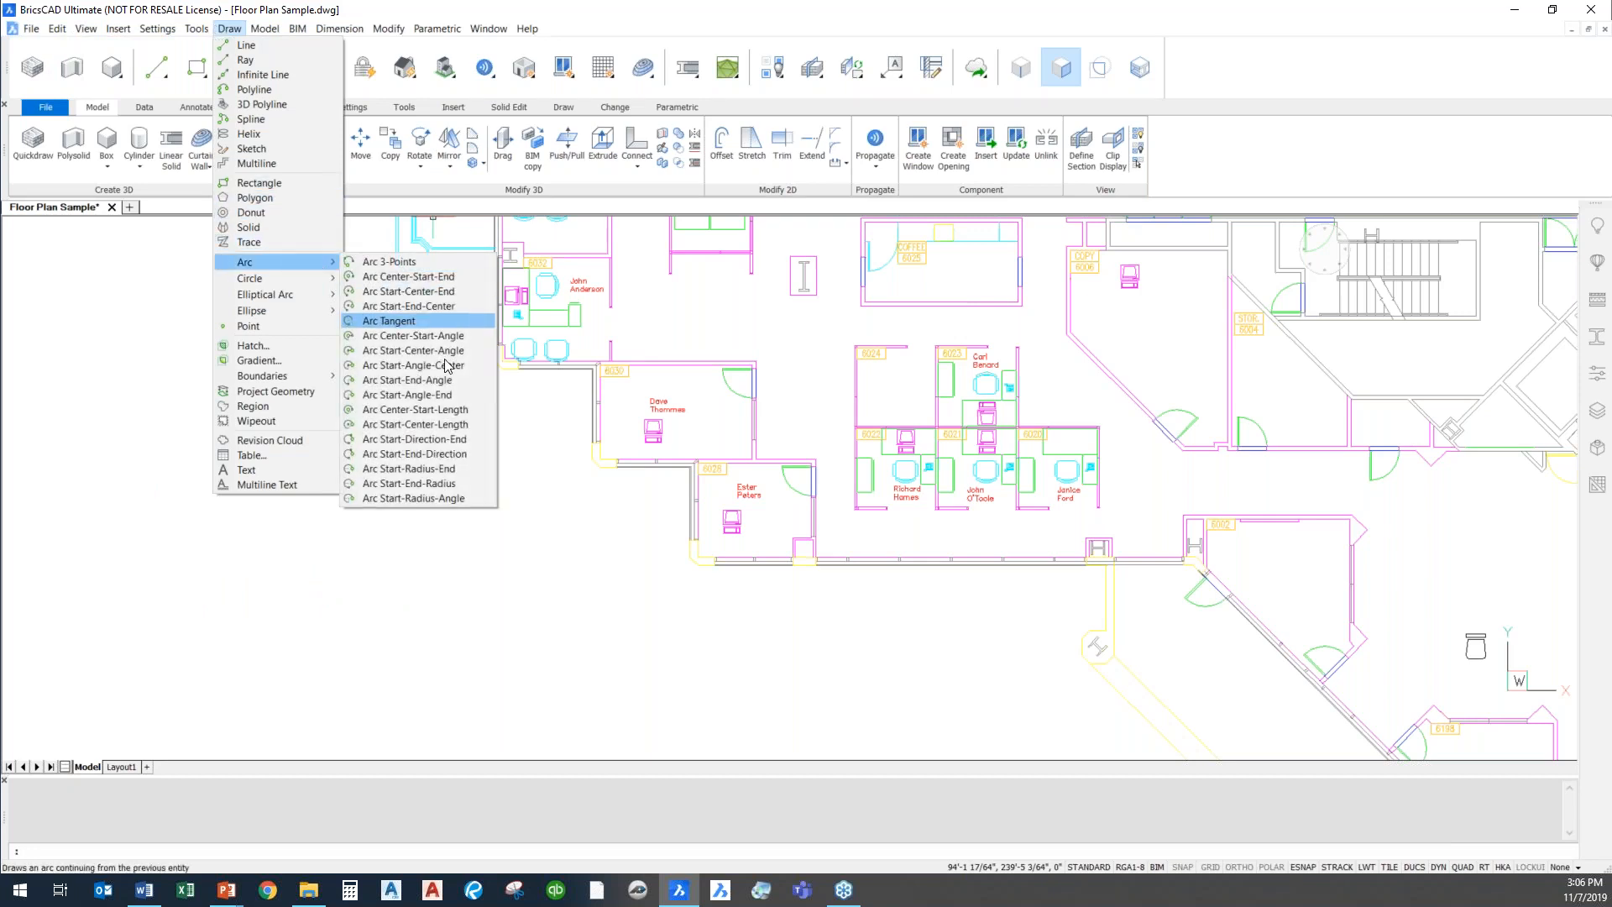
click(733, 21)
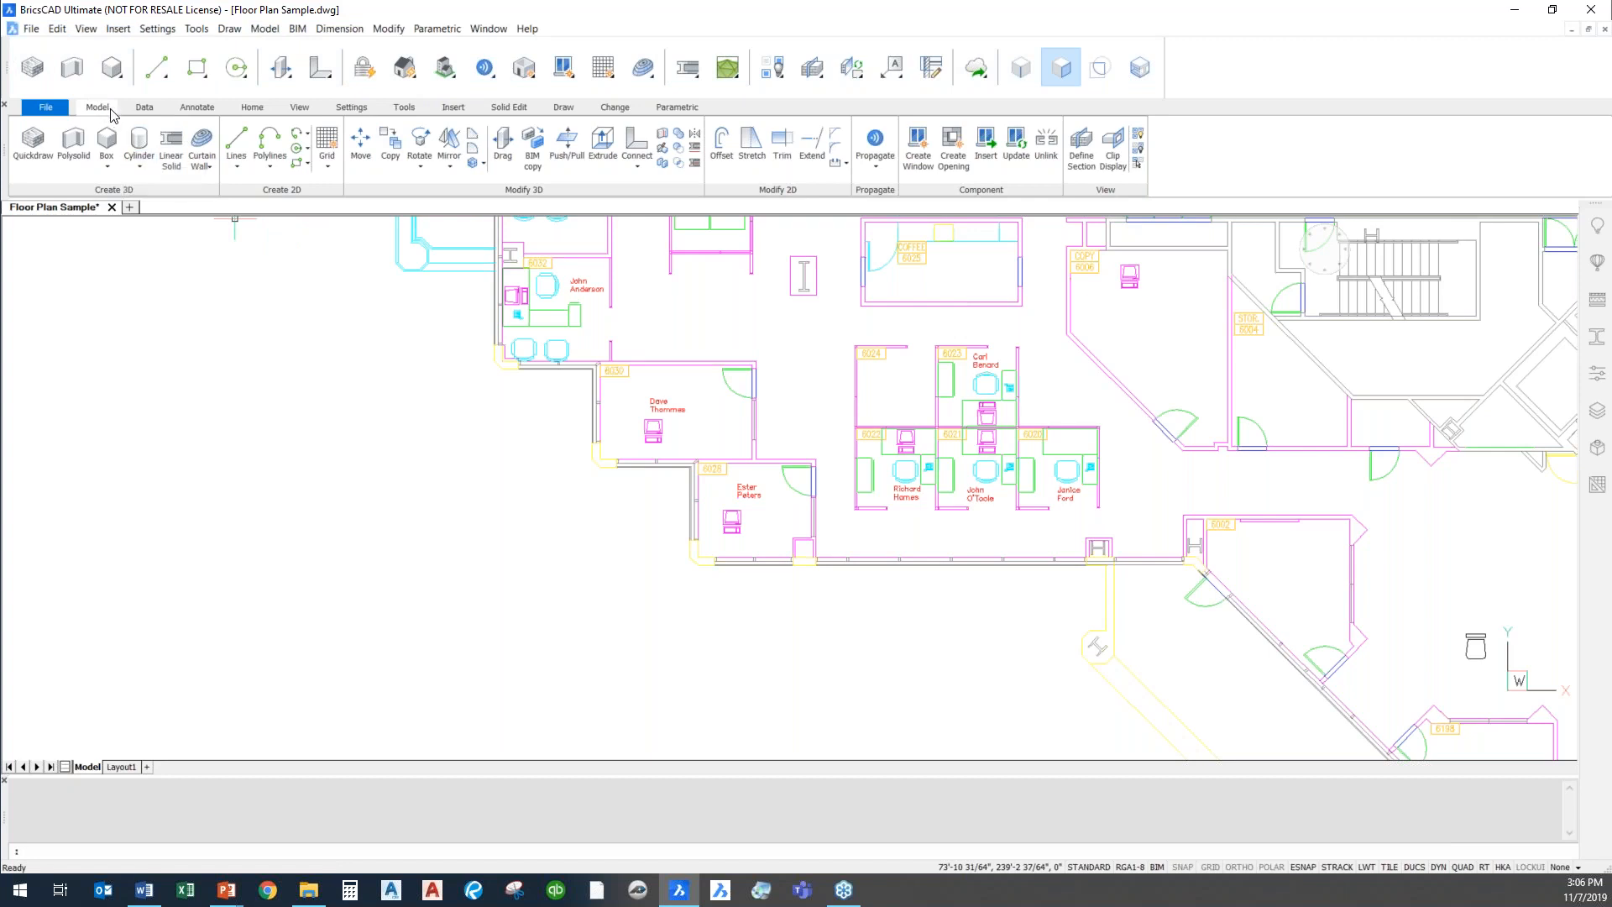
click(144, 107)
click(202, 108)
click(252, 107)
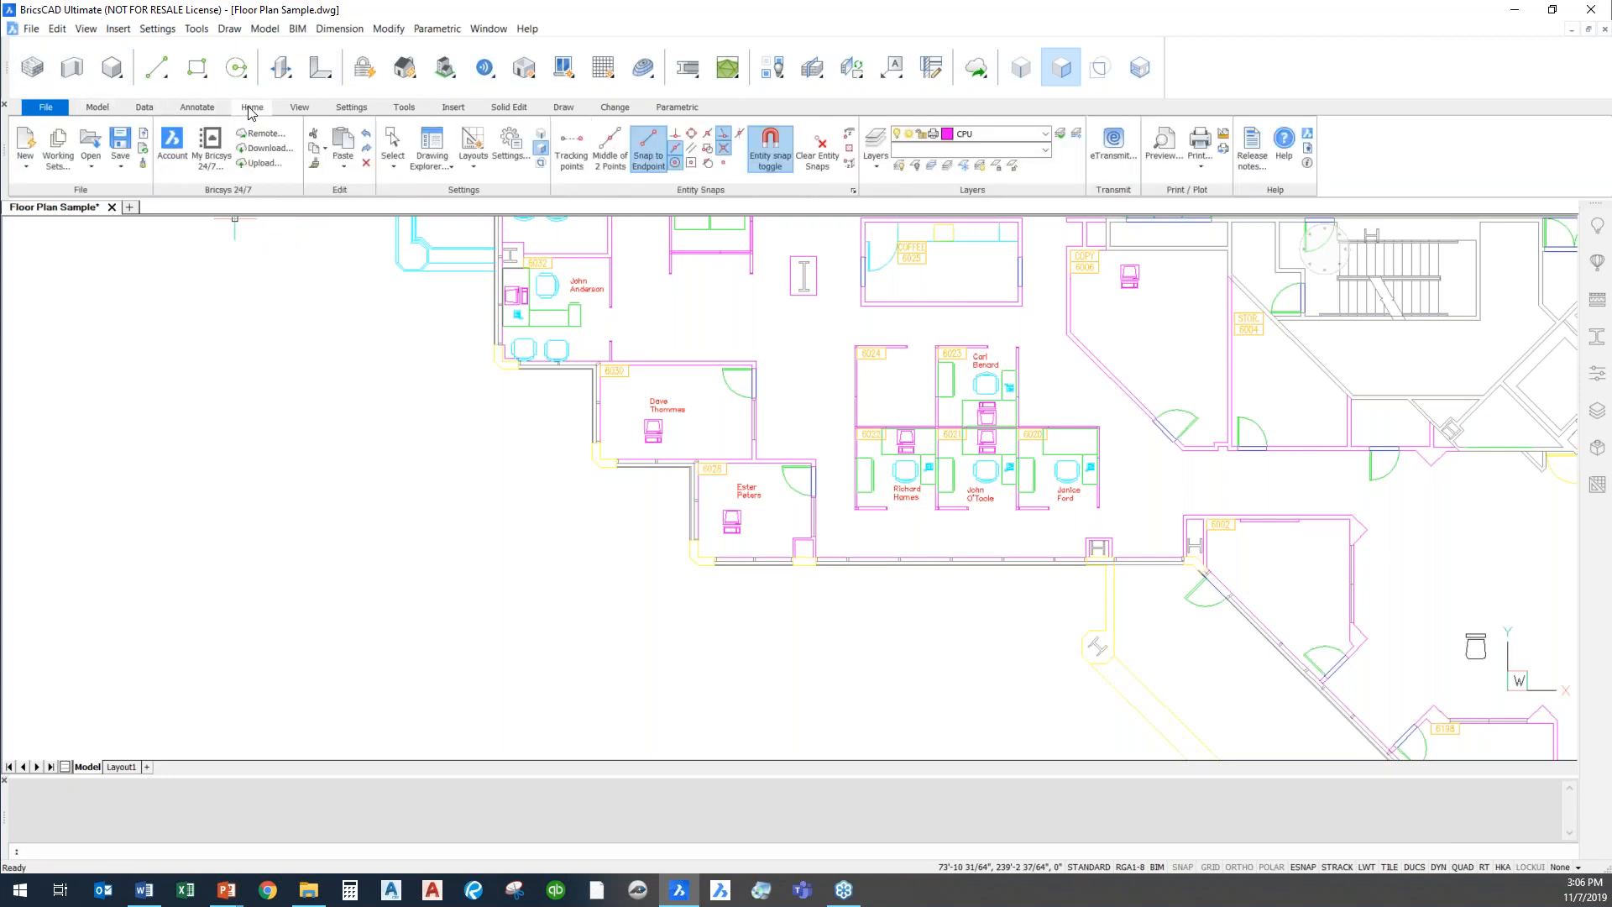
click(296, 109)
click(345, 109)
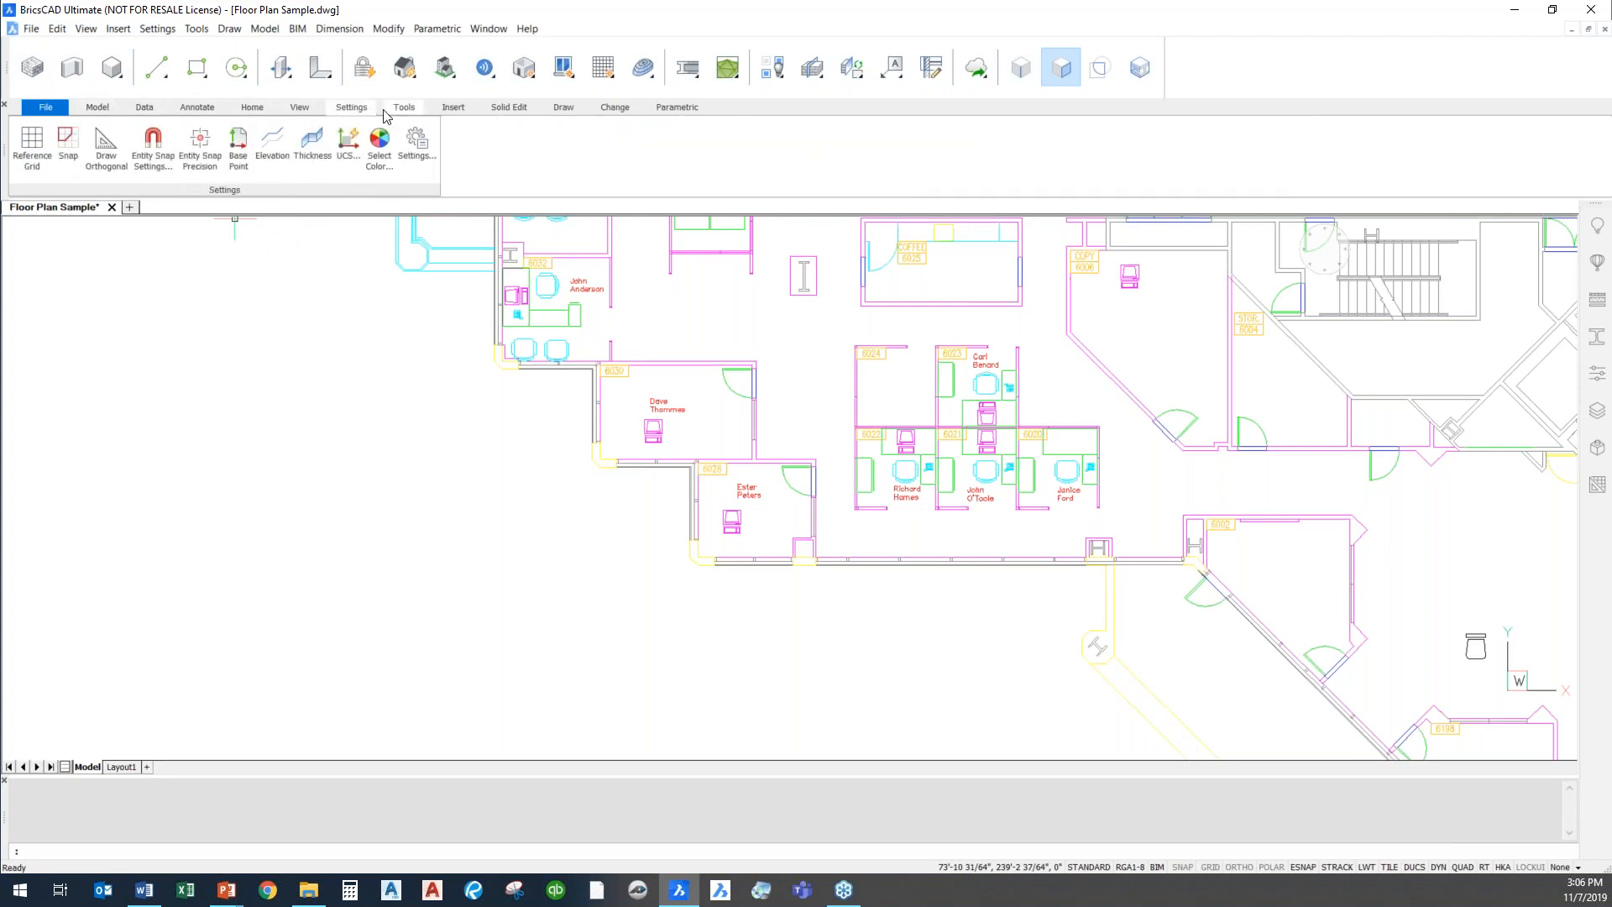
click(401, 108)
click(95, 109)
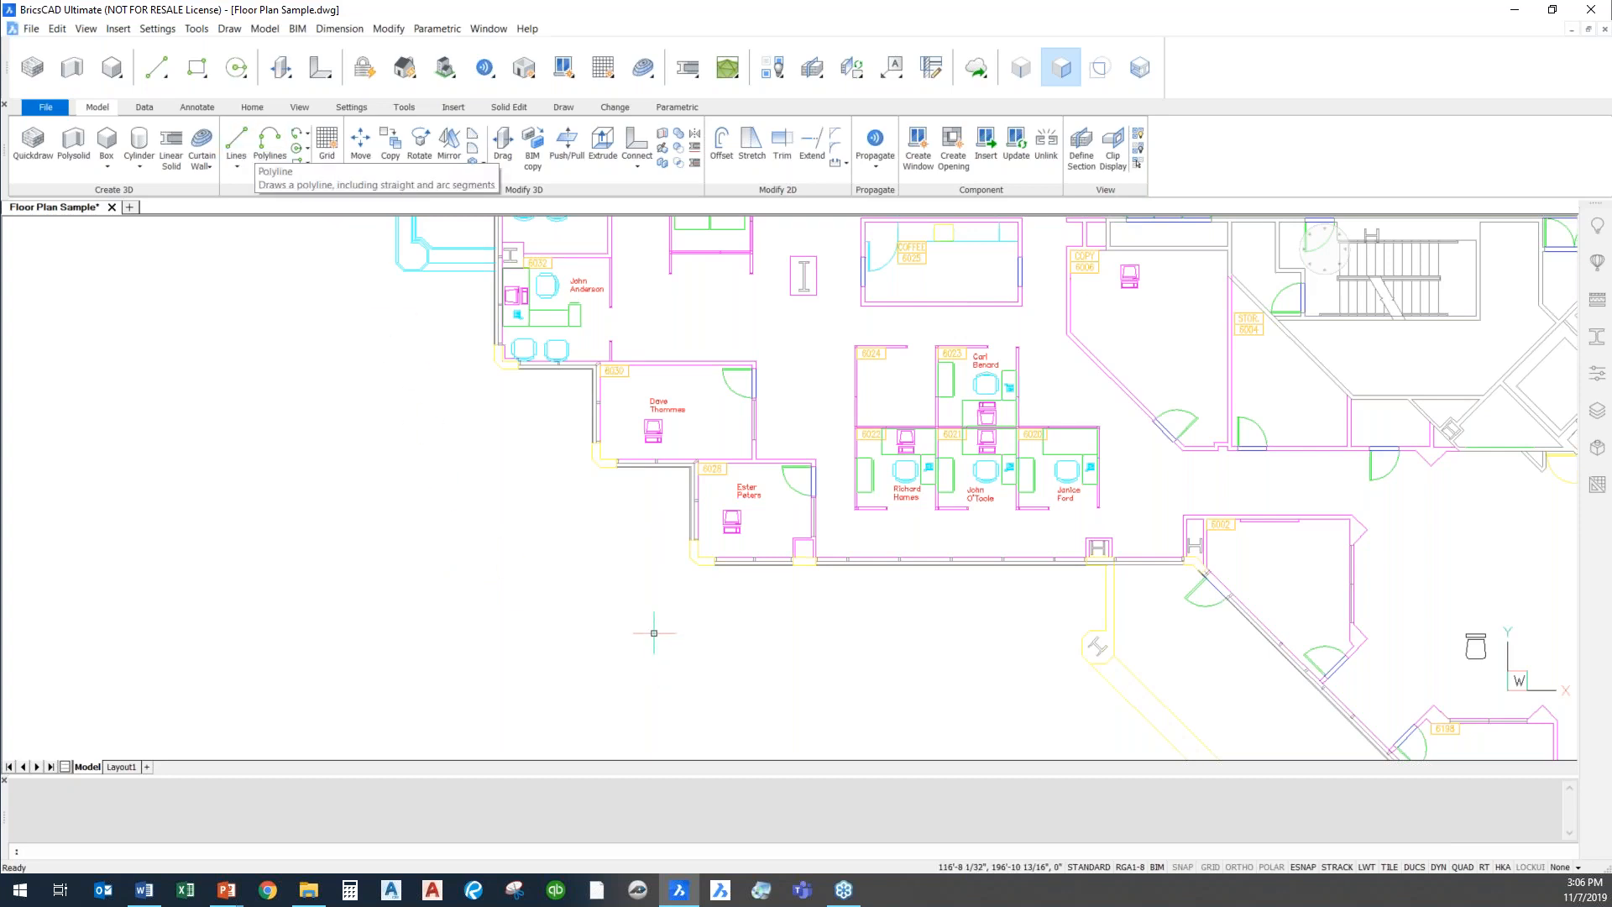
click(350, 106)
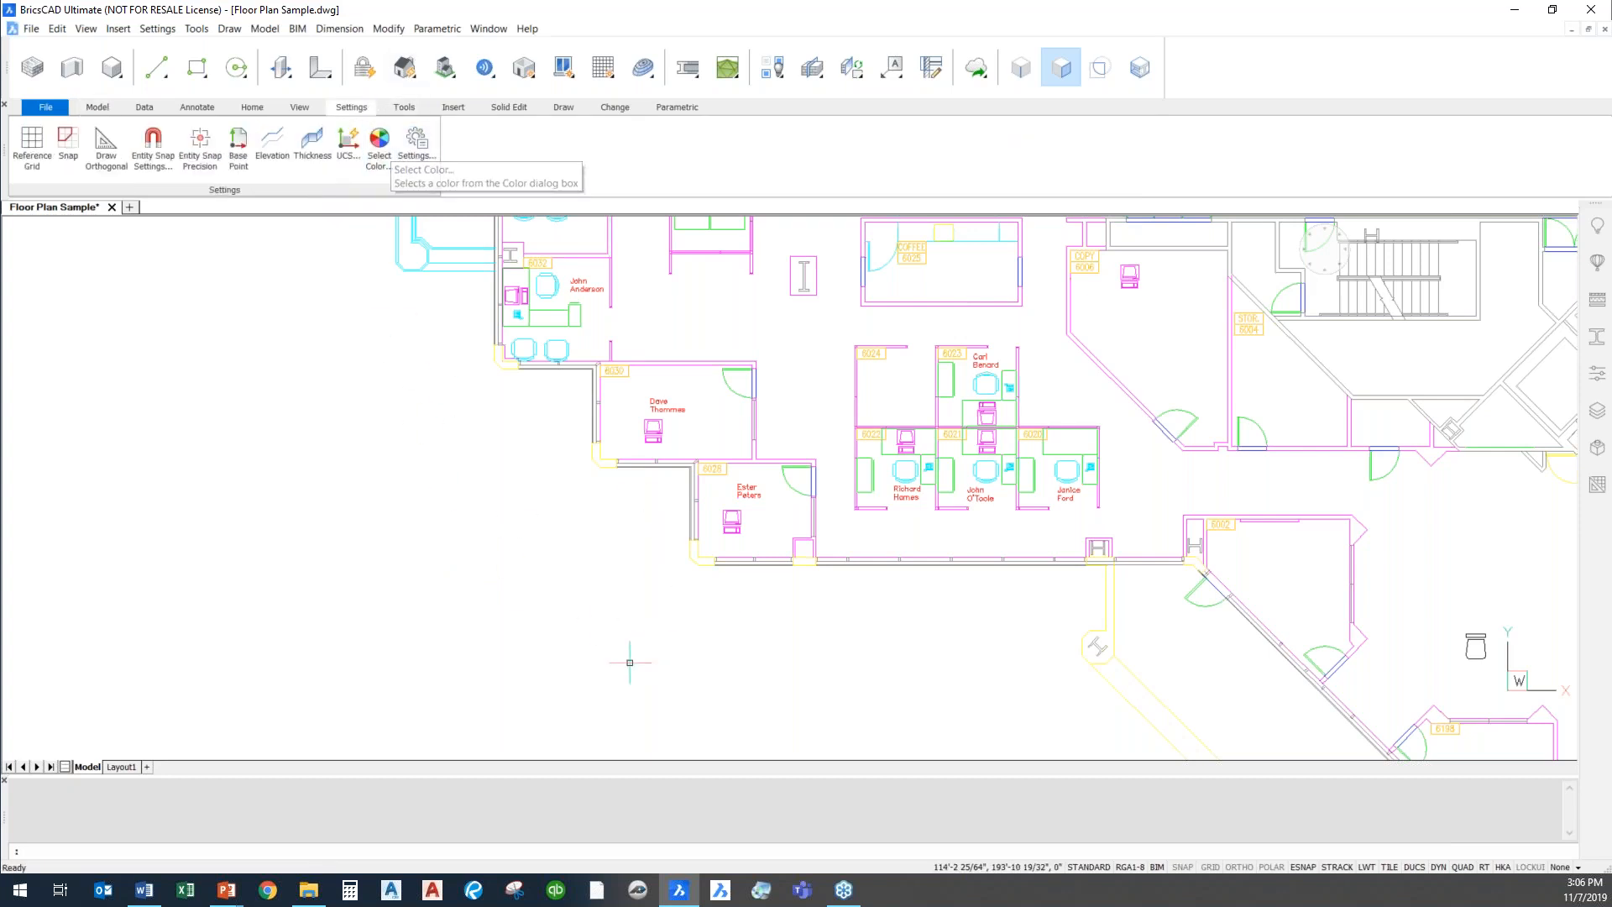
click(252, 107)
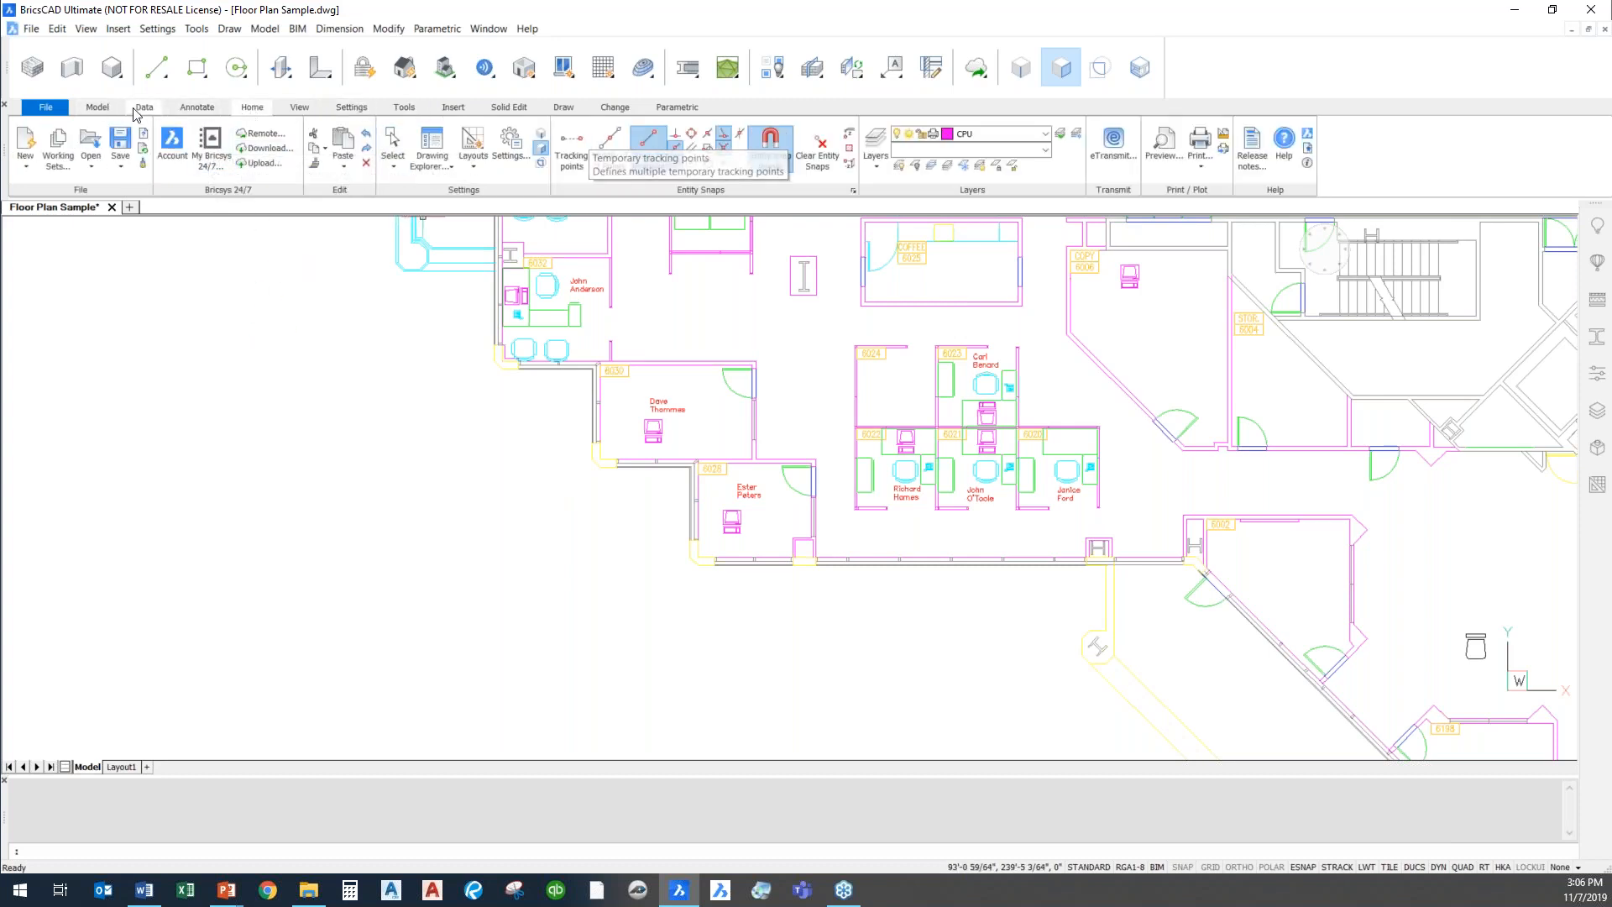
click(107, 109)
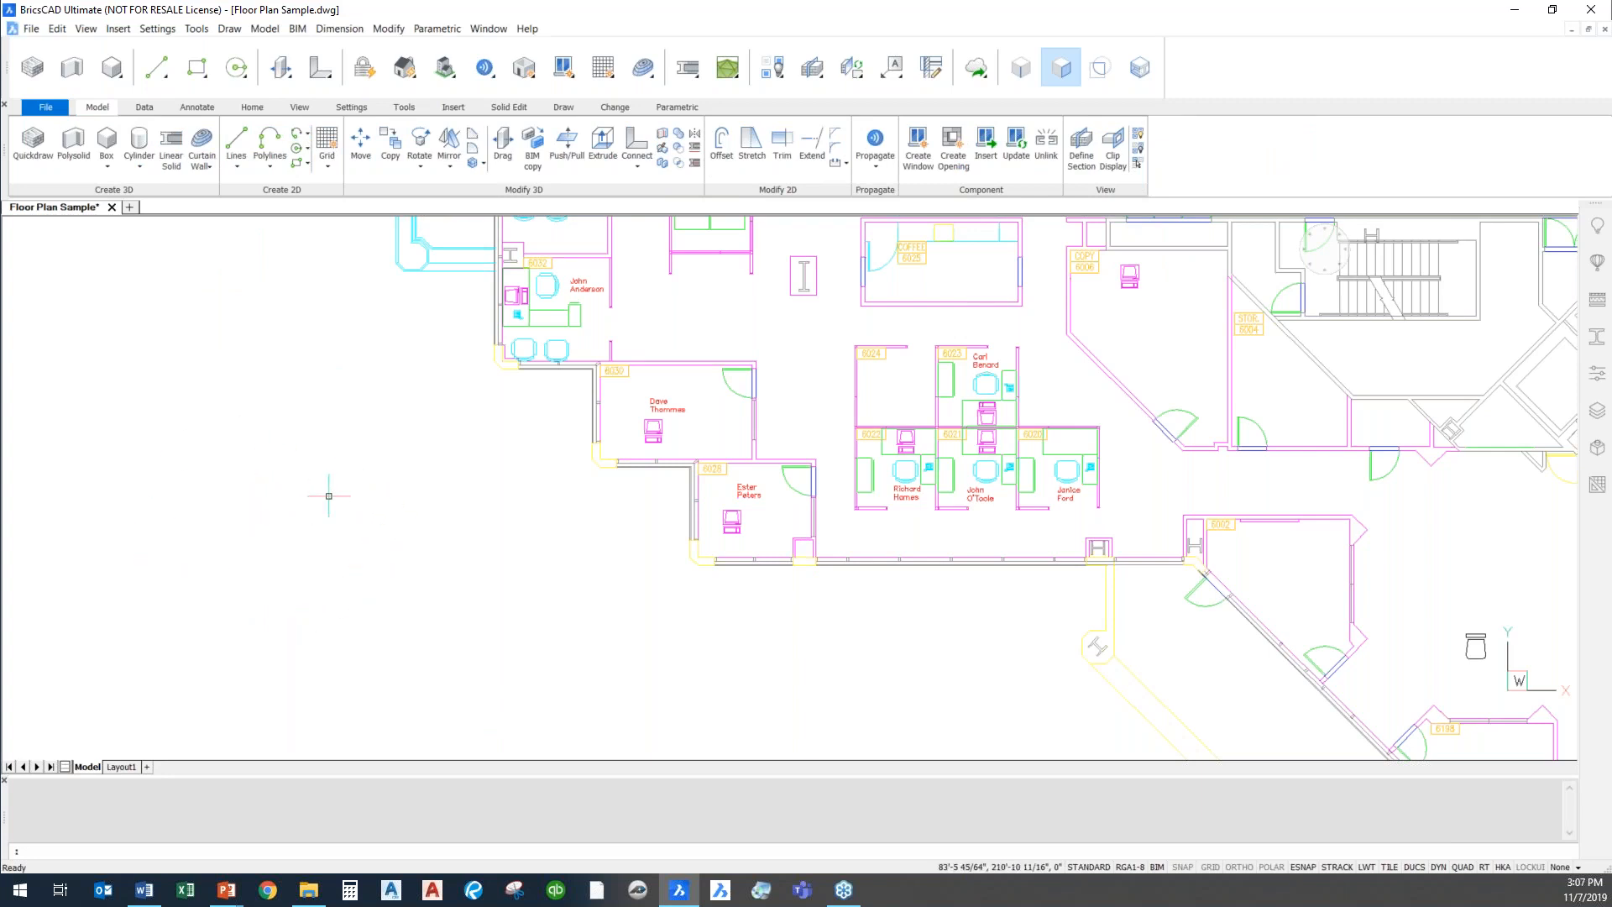
Draw a single line sloping down to the right in the empty area southwest of the floor plan.
mouse_move(344, 468)
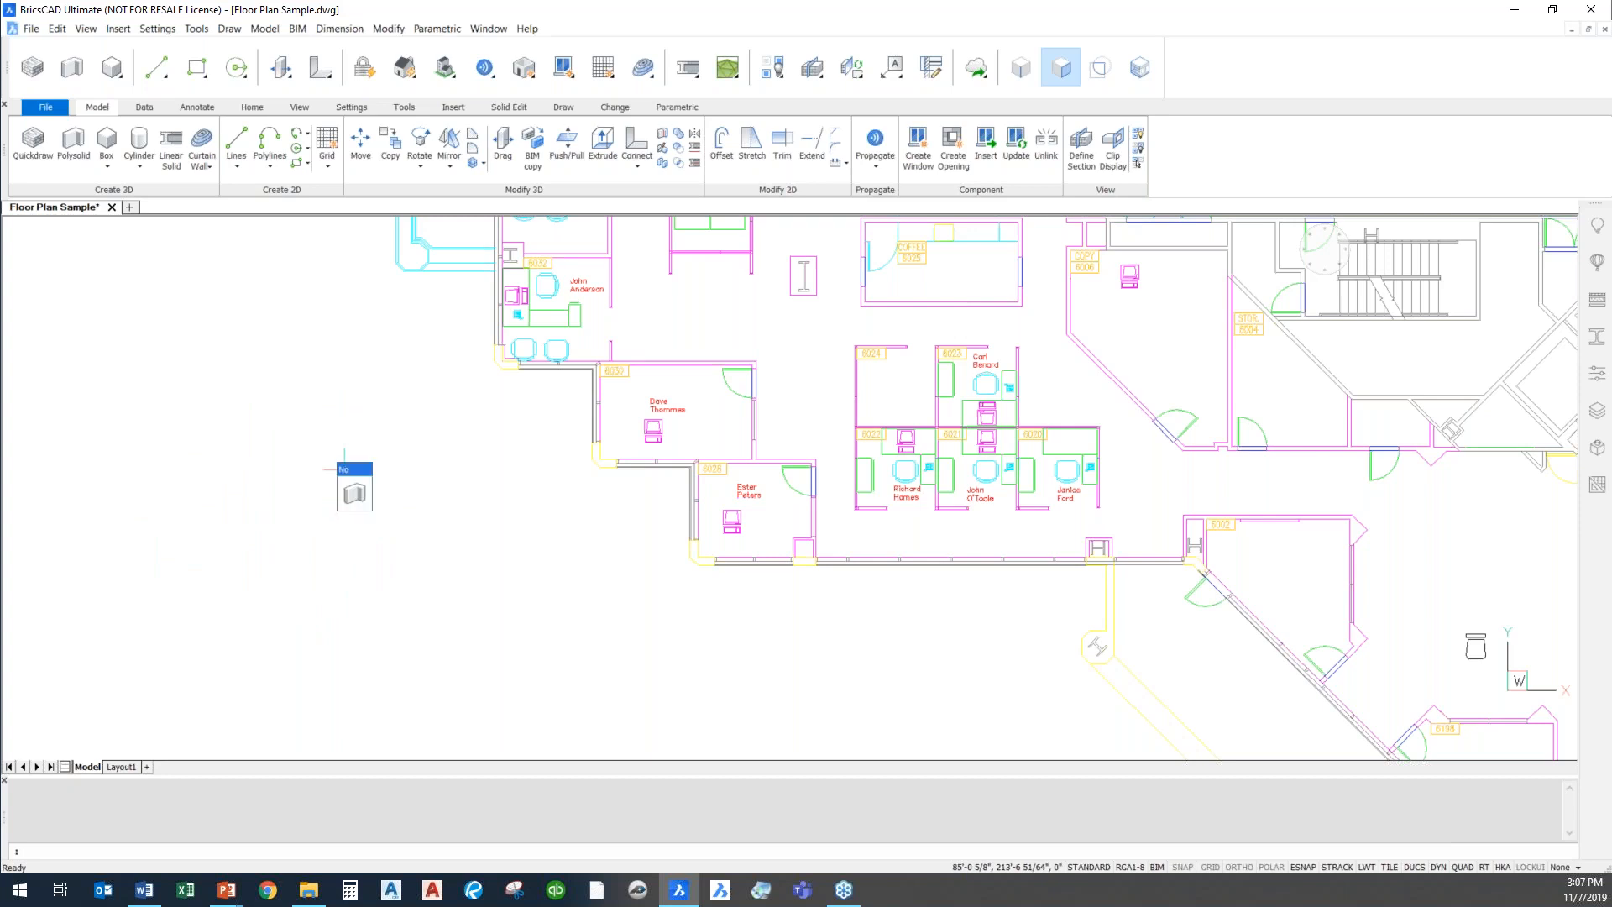
mouse_move(349, 507)
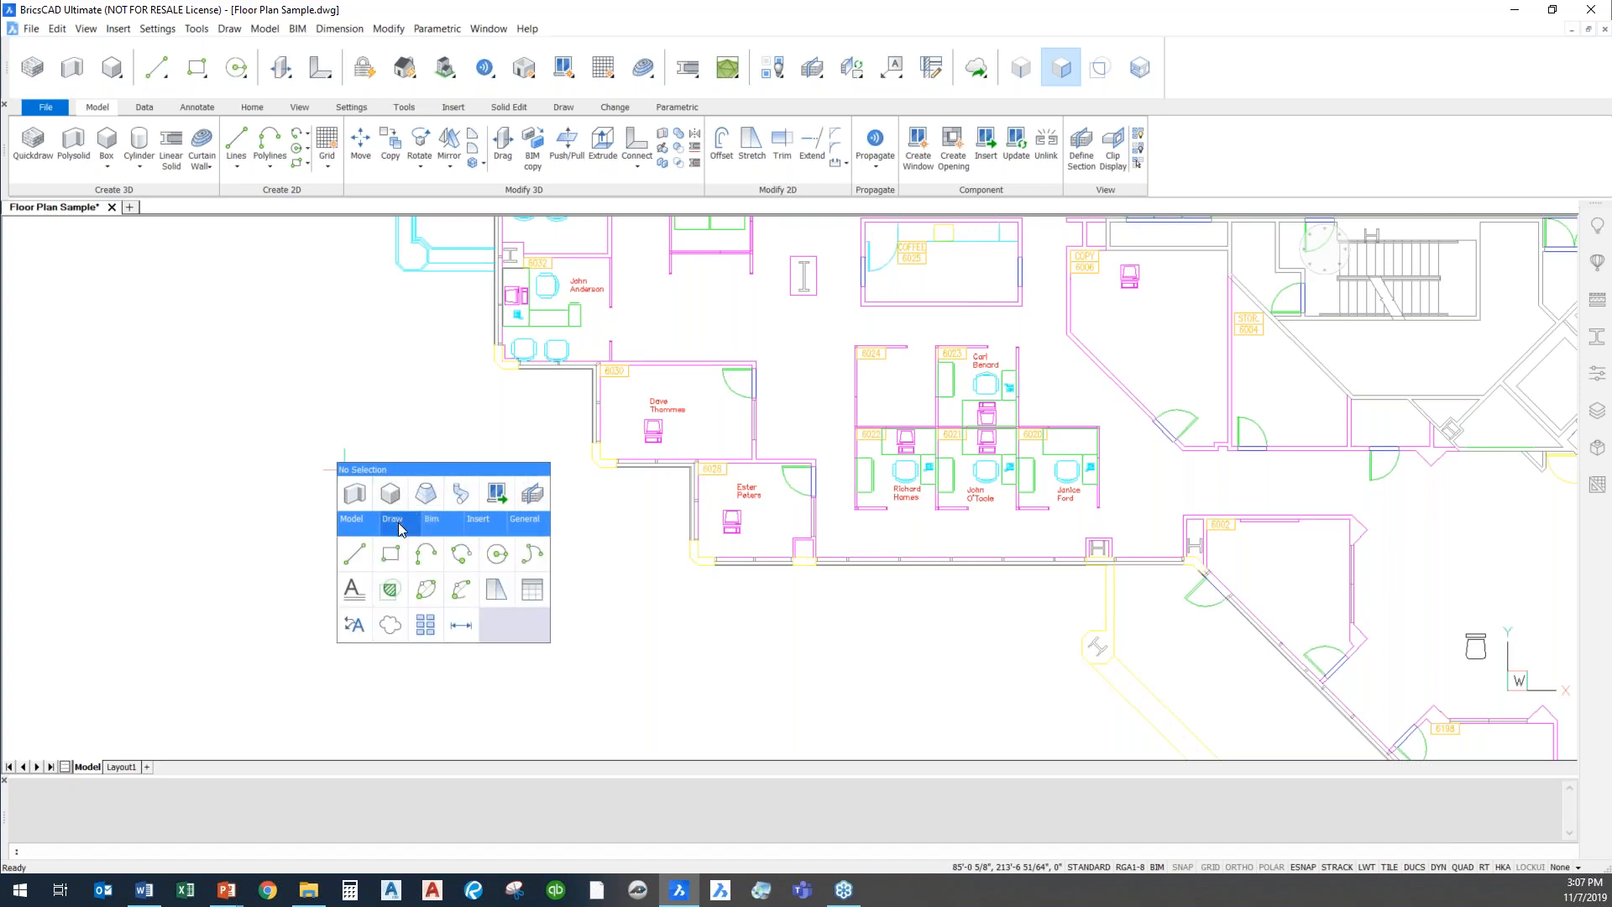
click(354, 553)
click(326, 515)
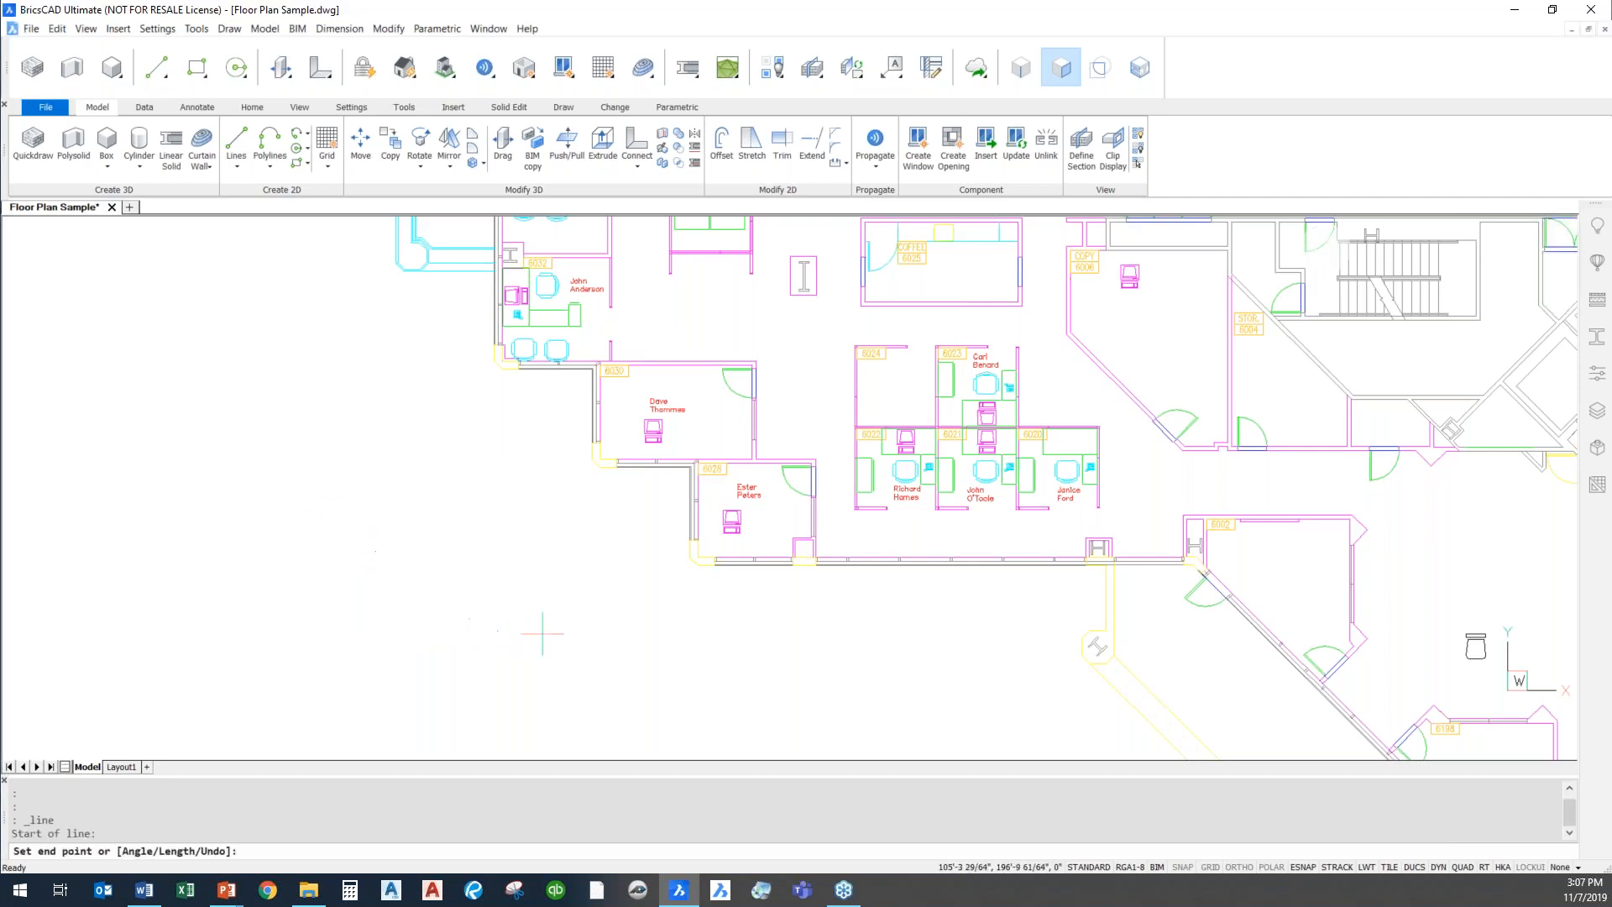
click(541, 632)
key(Escape)
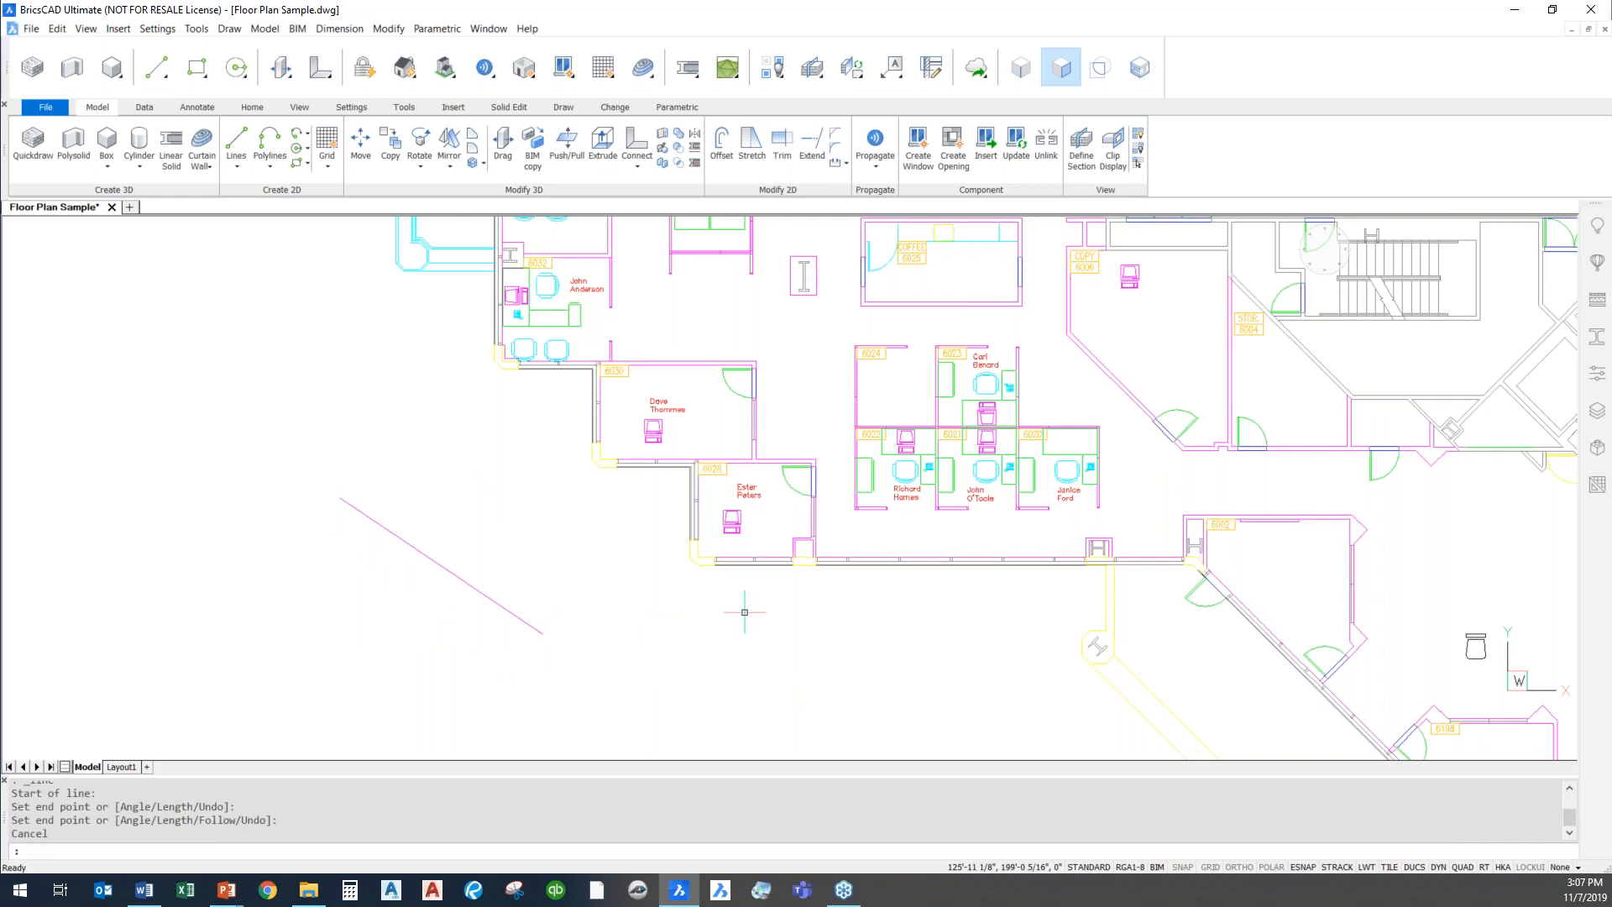
Draw a second line sloping down to the left in the empty area just below the building's lower exterior wall.
mouse_move(763, 647)
middle_down()
mouse_move(763, 445)
mouse_move(662, 479)
middle_up()
right_click(669, 487)
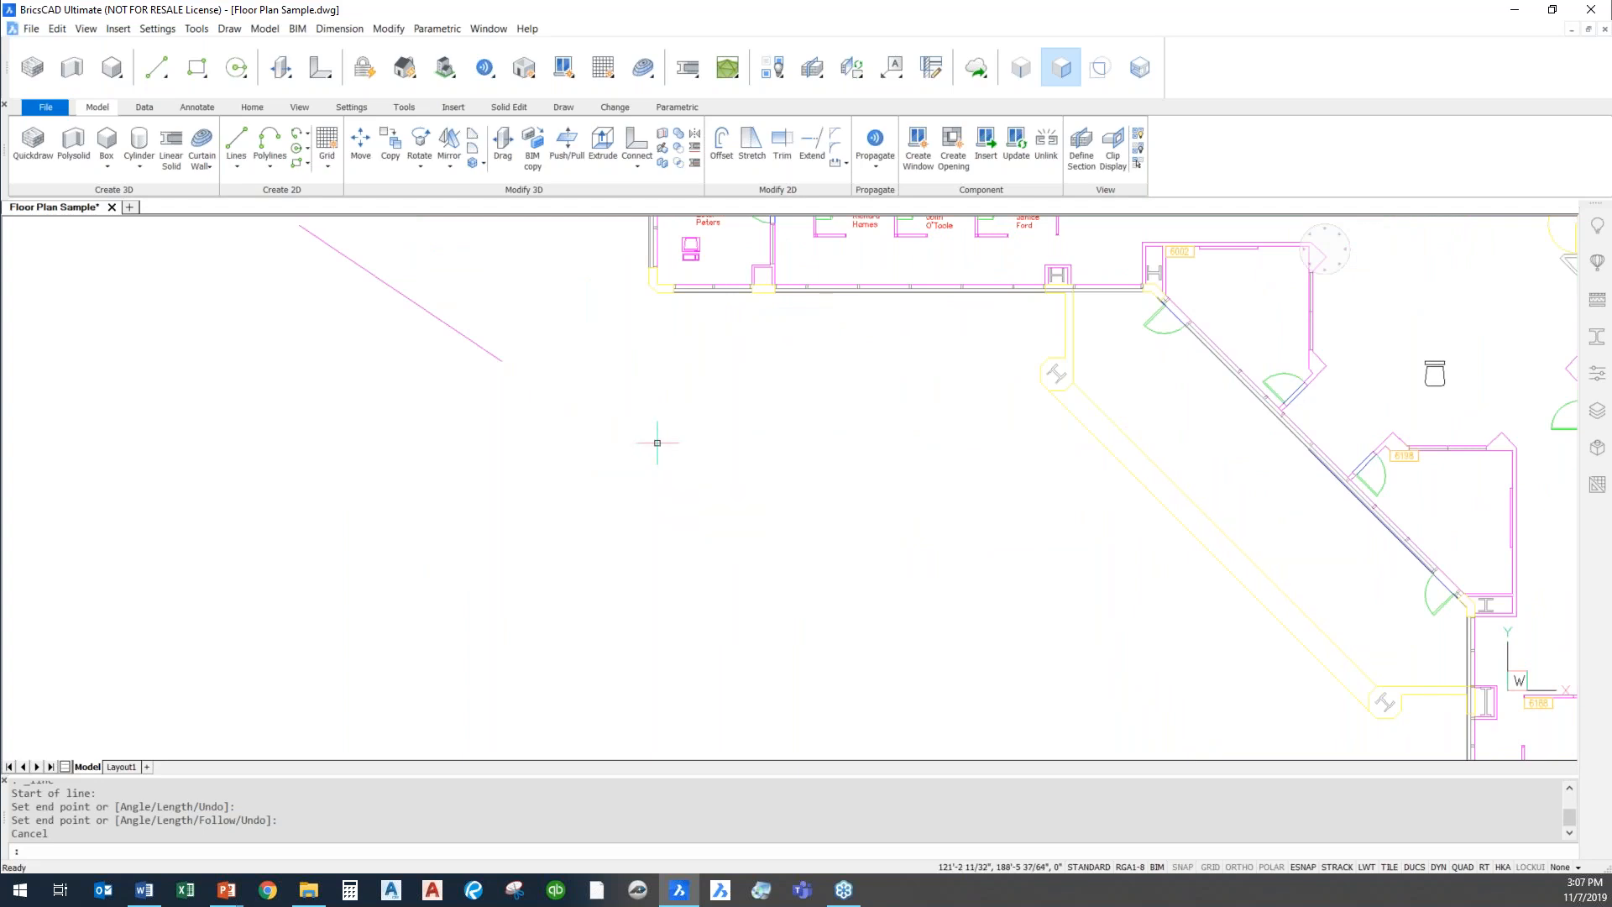
right_click(693, 454)
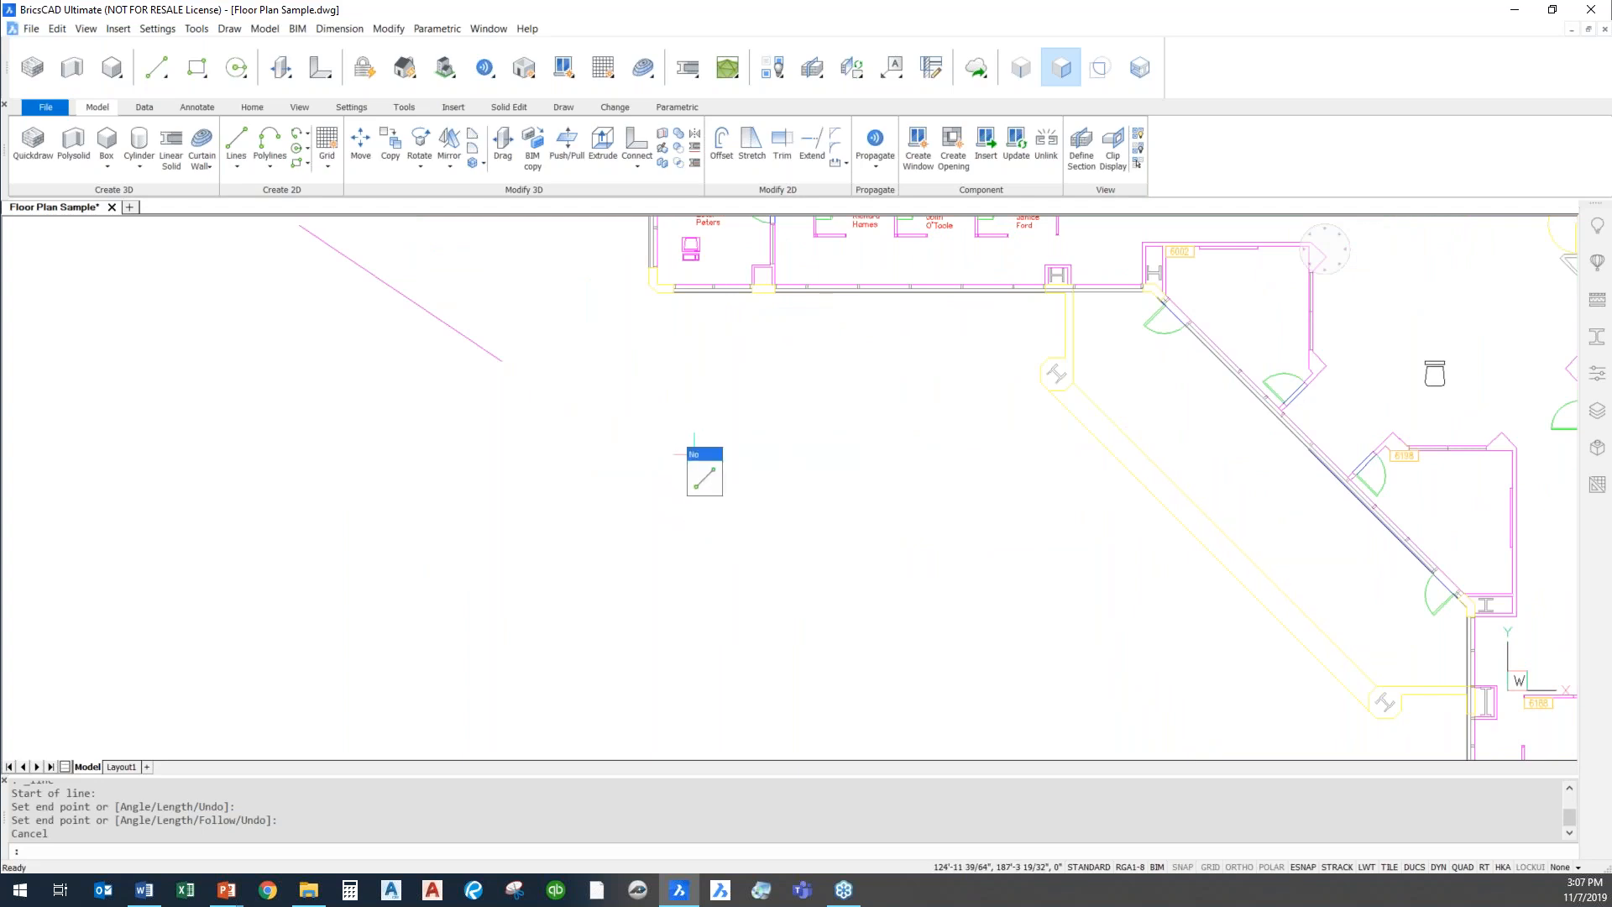
mouse_move(711, 486)
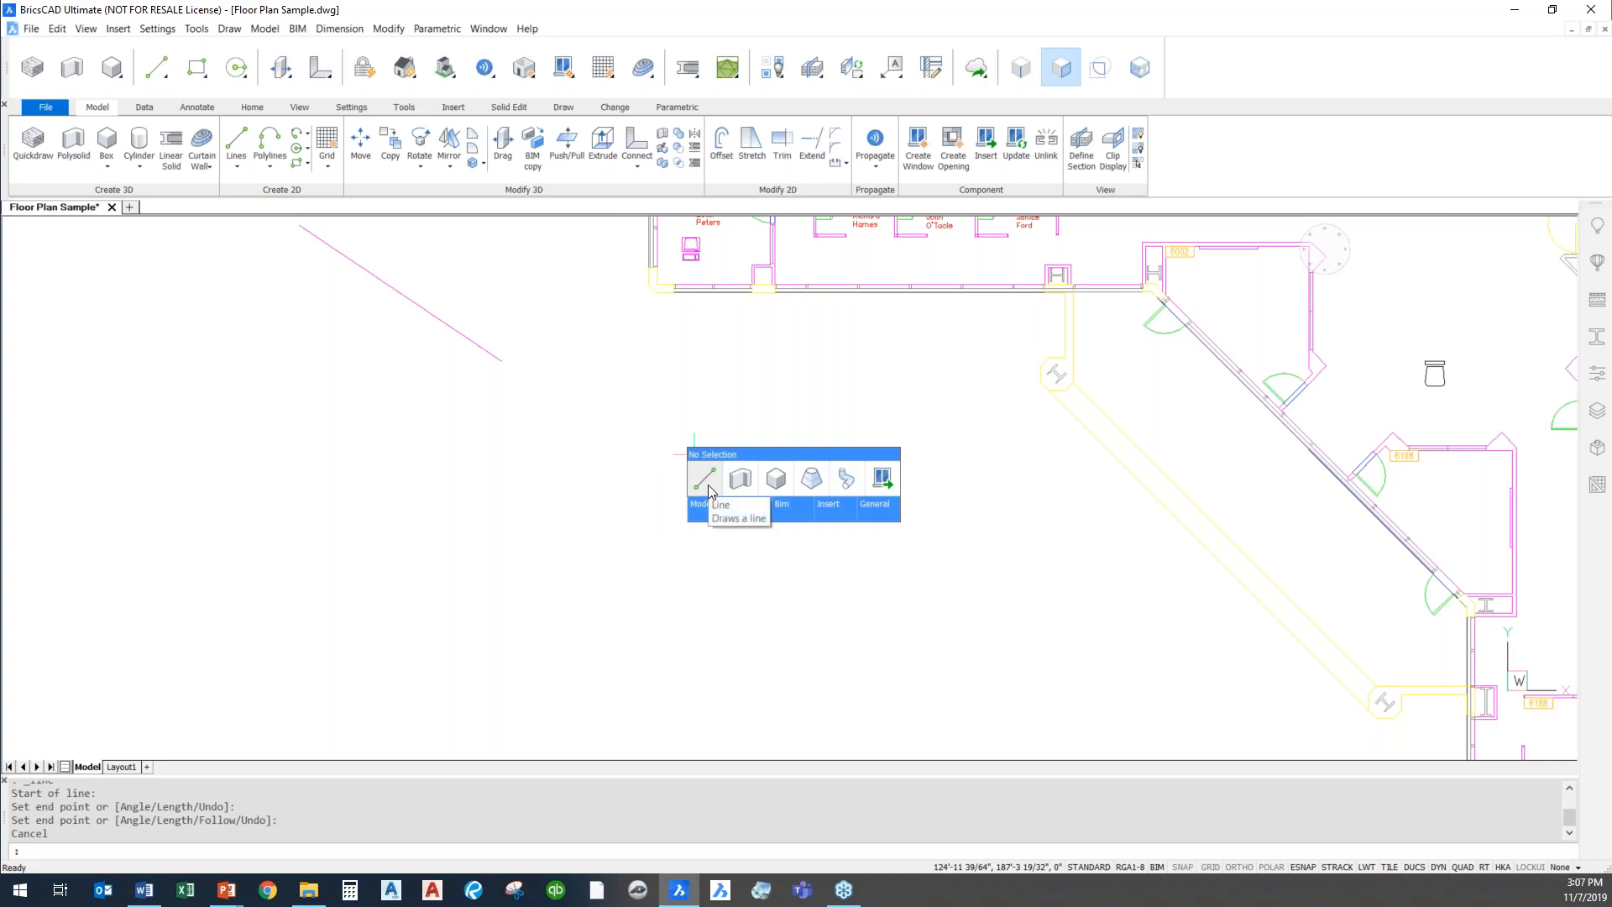
click(708, 485)
click(798, 406)
click(675, 519)
key(Escape)
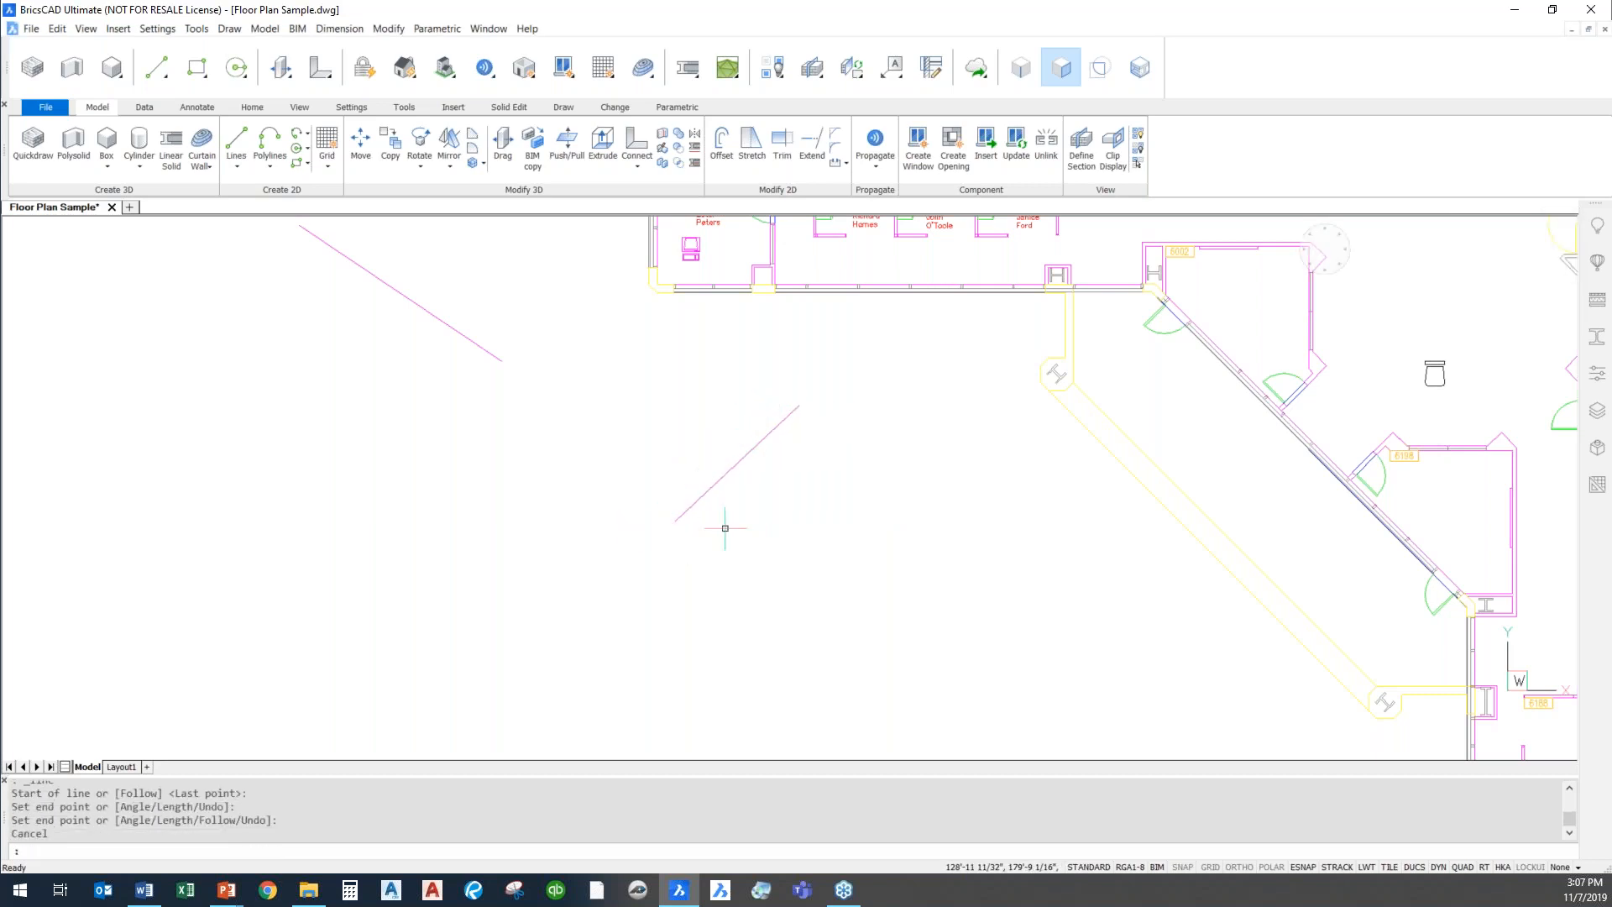
Draw a third line sloping down to the left across the yellow diagonal strip outside the building.
right_click(842, 542)
click(862, 573)
click(1209, 497)
click(1068, 624)
Draw a fourth line sloping down to the right in the empty area below the first line.
right_click(840, 612)
click(860, 644)
click(286, 500)
click(486, 612)
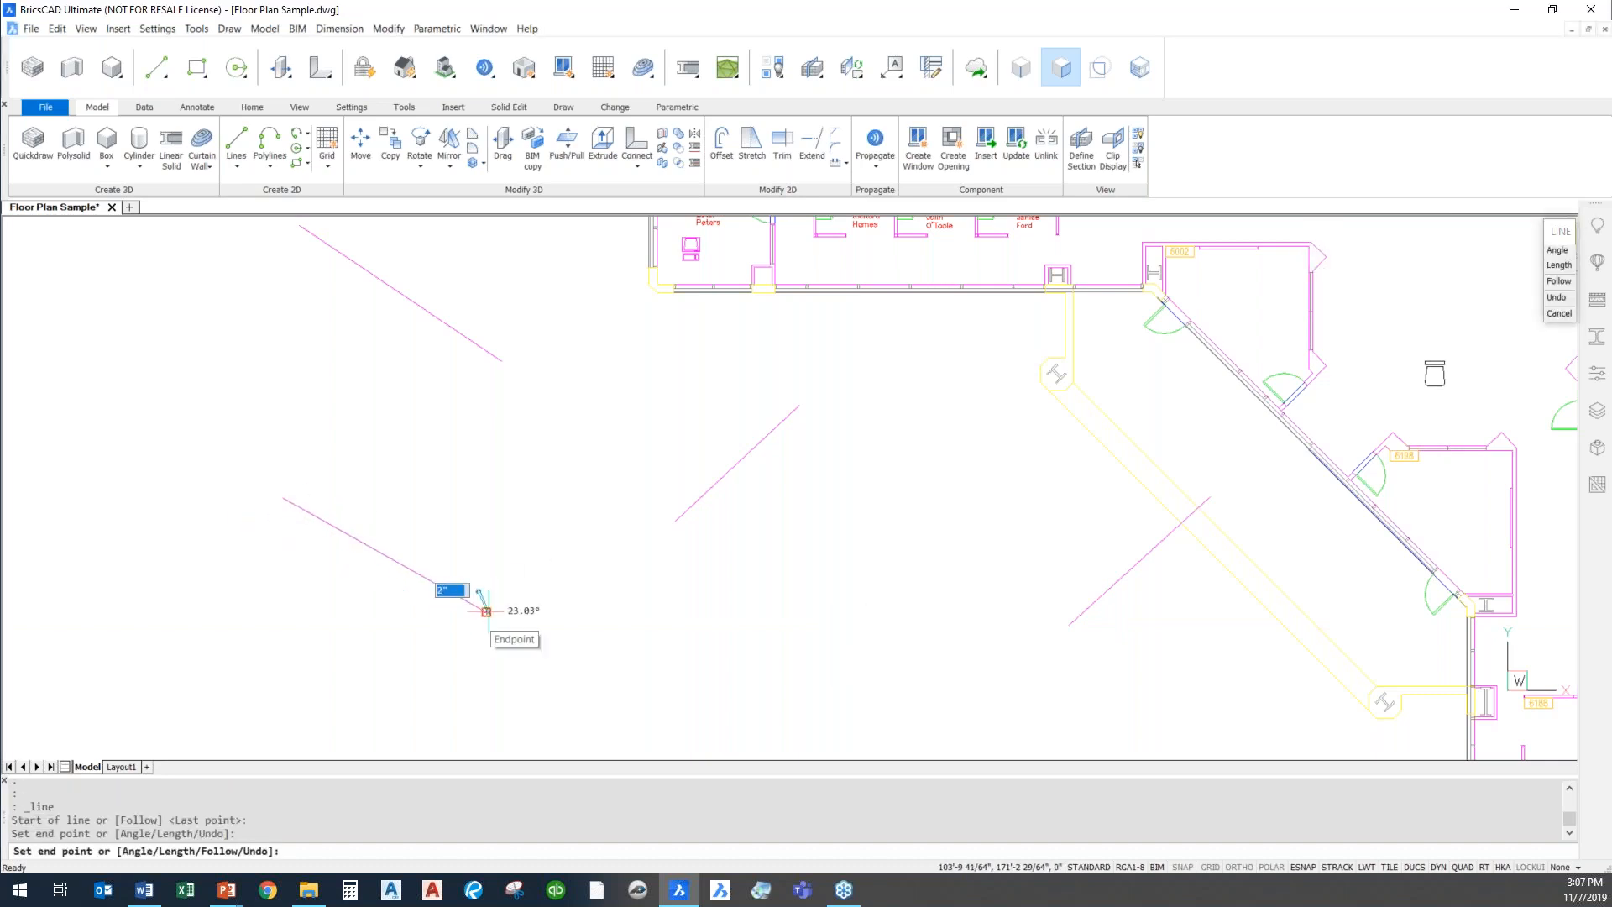
key(Escape)
Examine the Quad's Model, Draw, Bim, Insert and General command groups offered when nothing is selected.
mouse_move(398, 432)
mouse_move(412, 462)
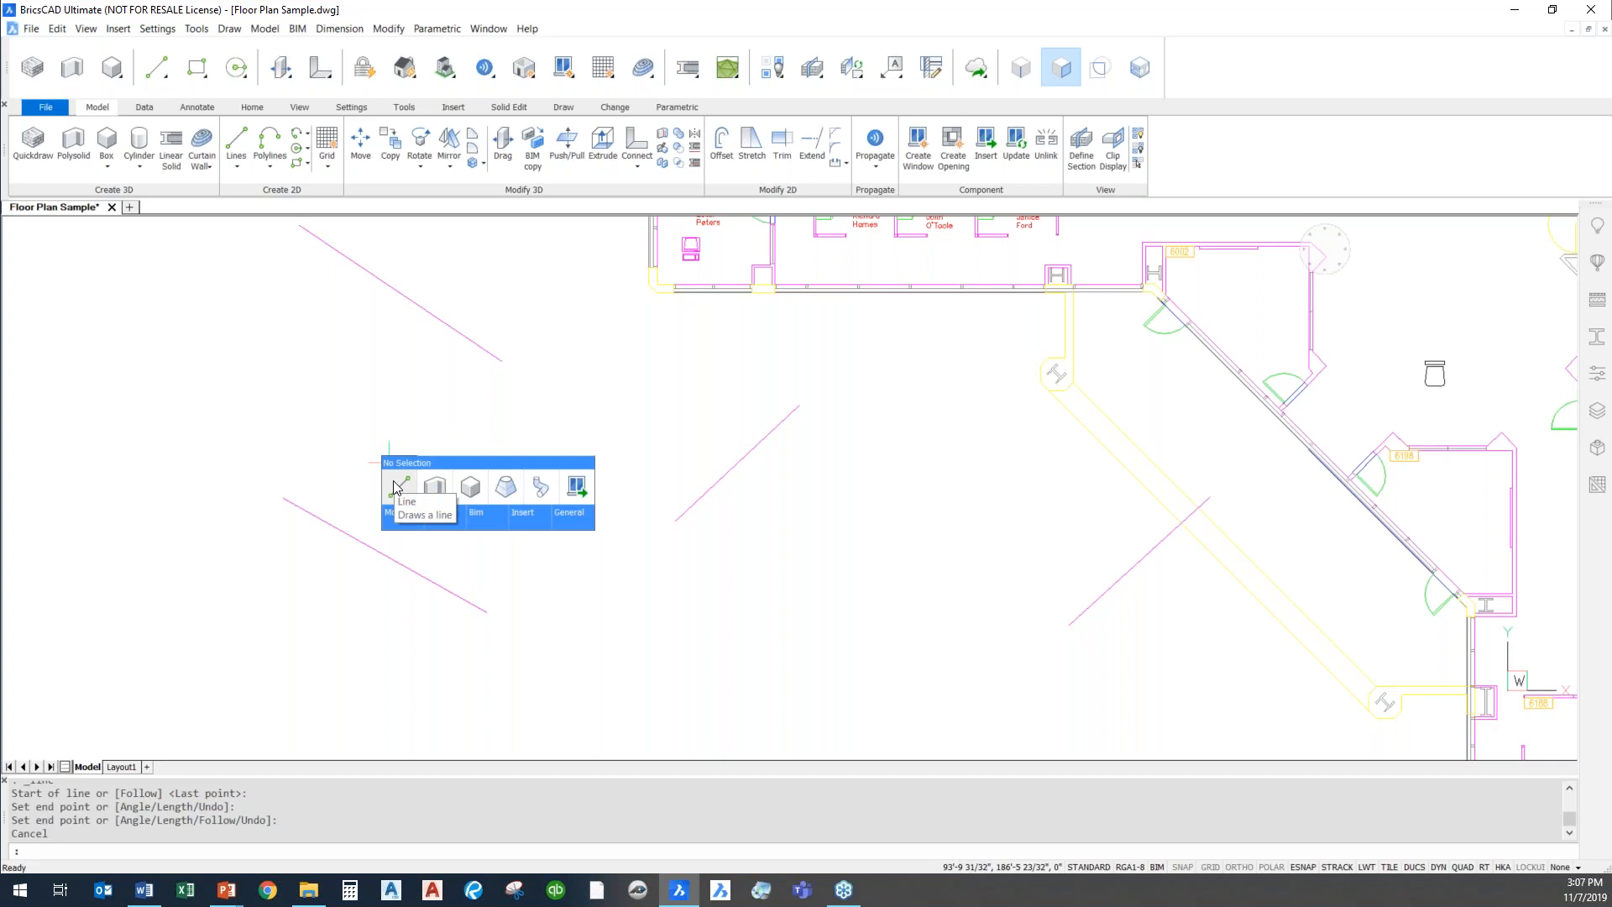
mouse_move(457, 513)
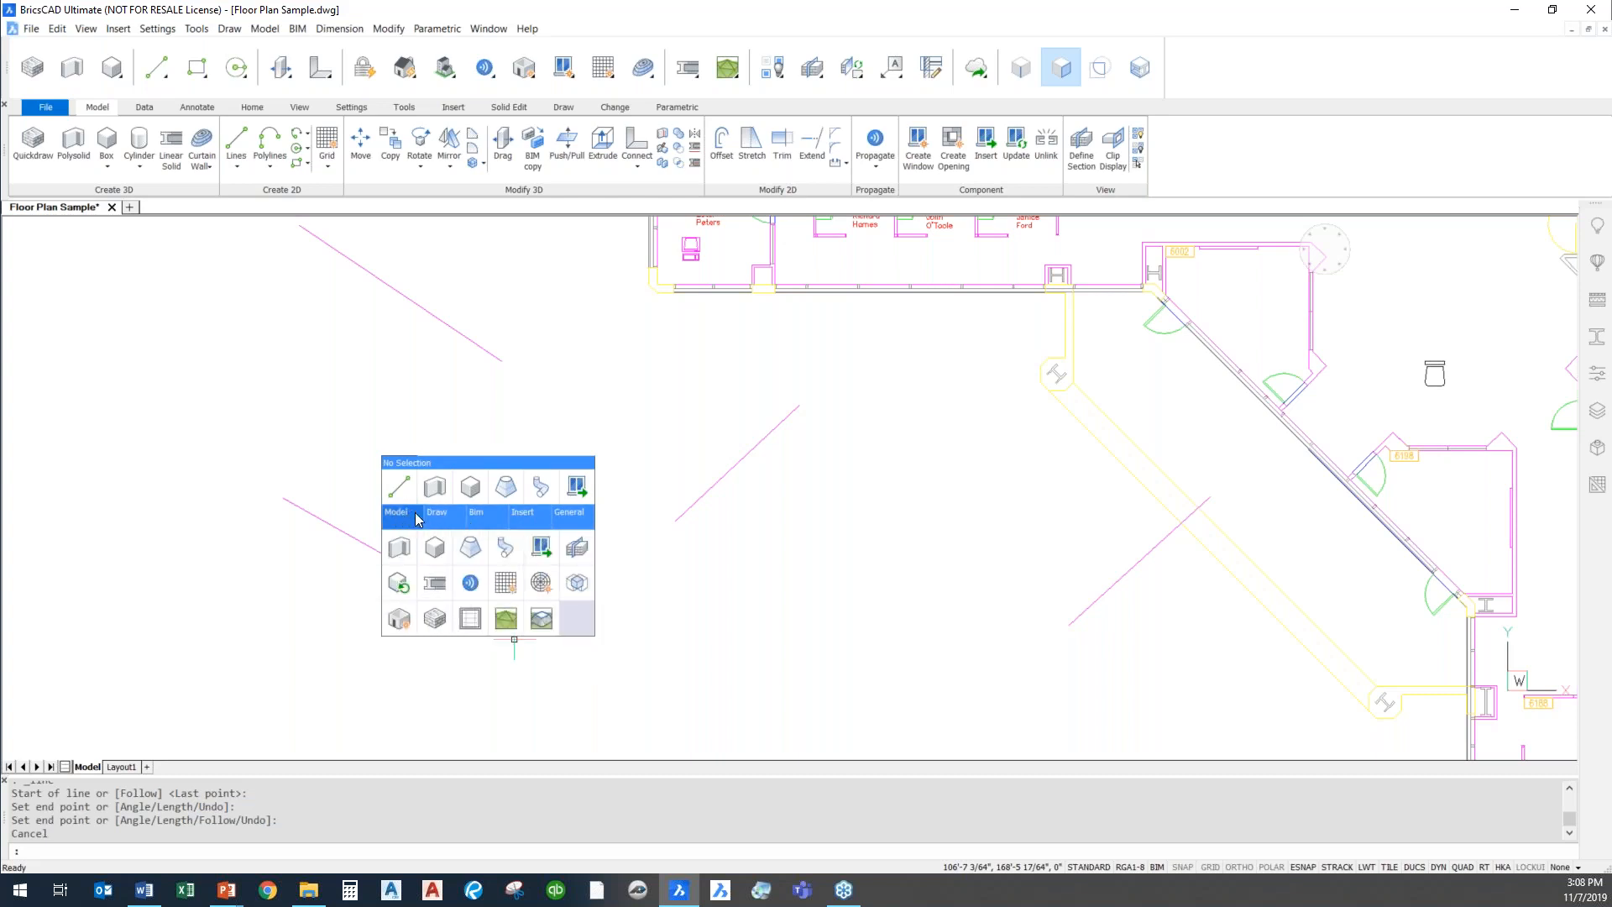
mouse_move(588, 525)
mouse_move(533, 522)
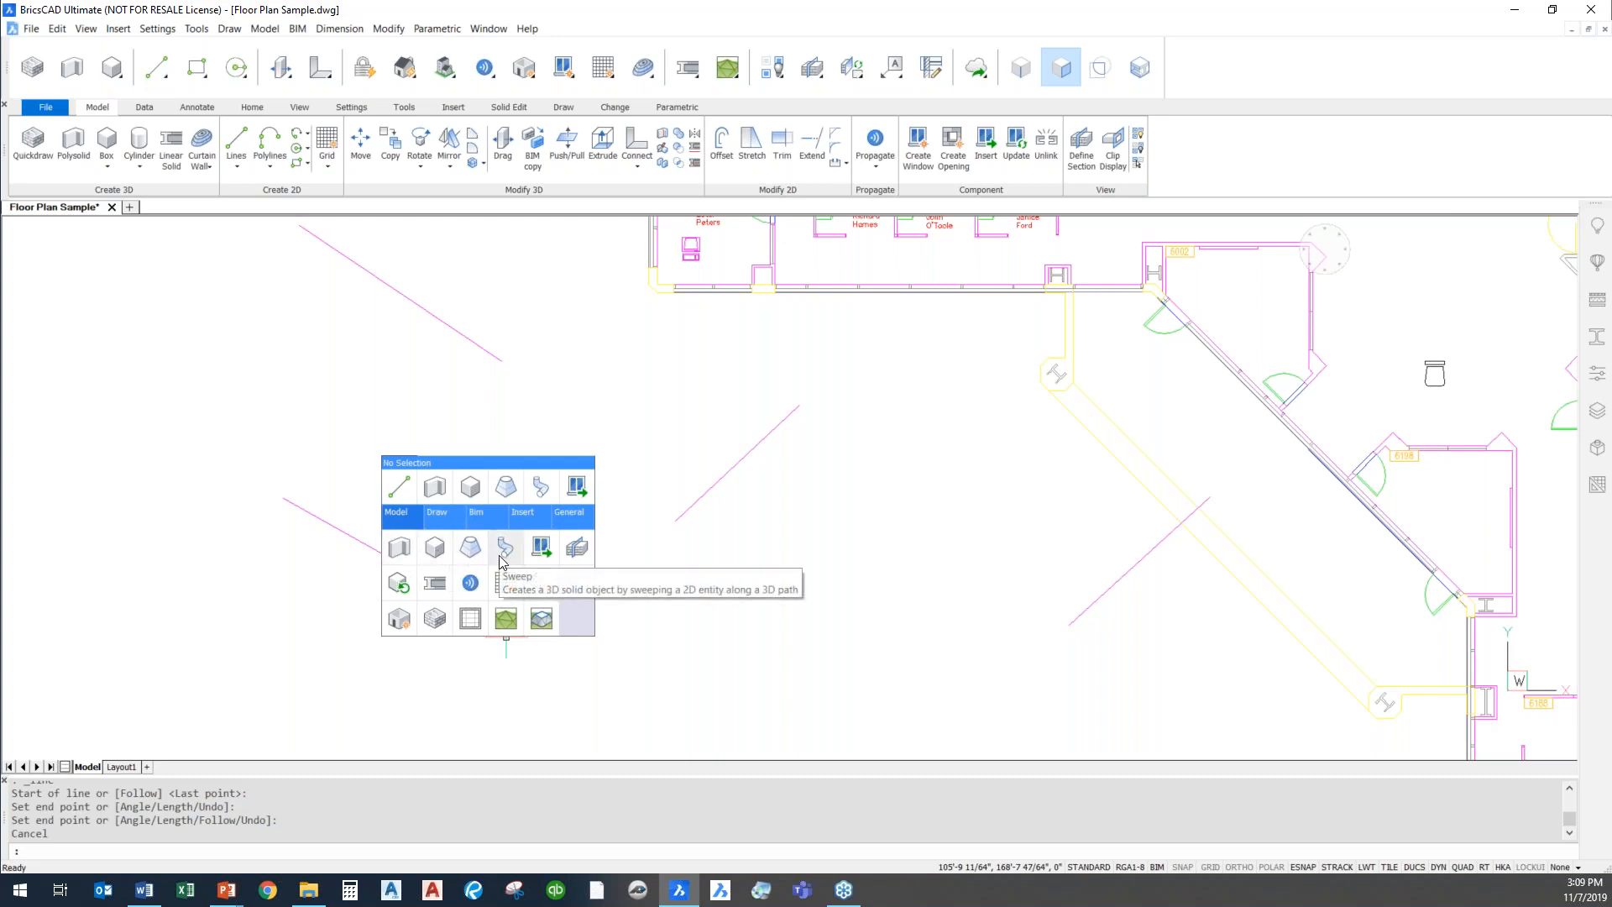
mouse_move(430, 527)
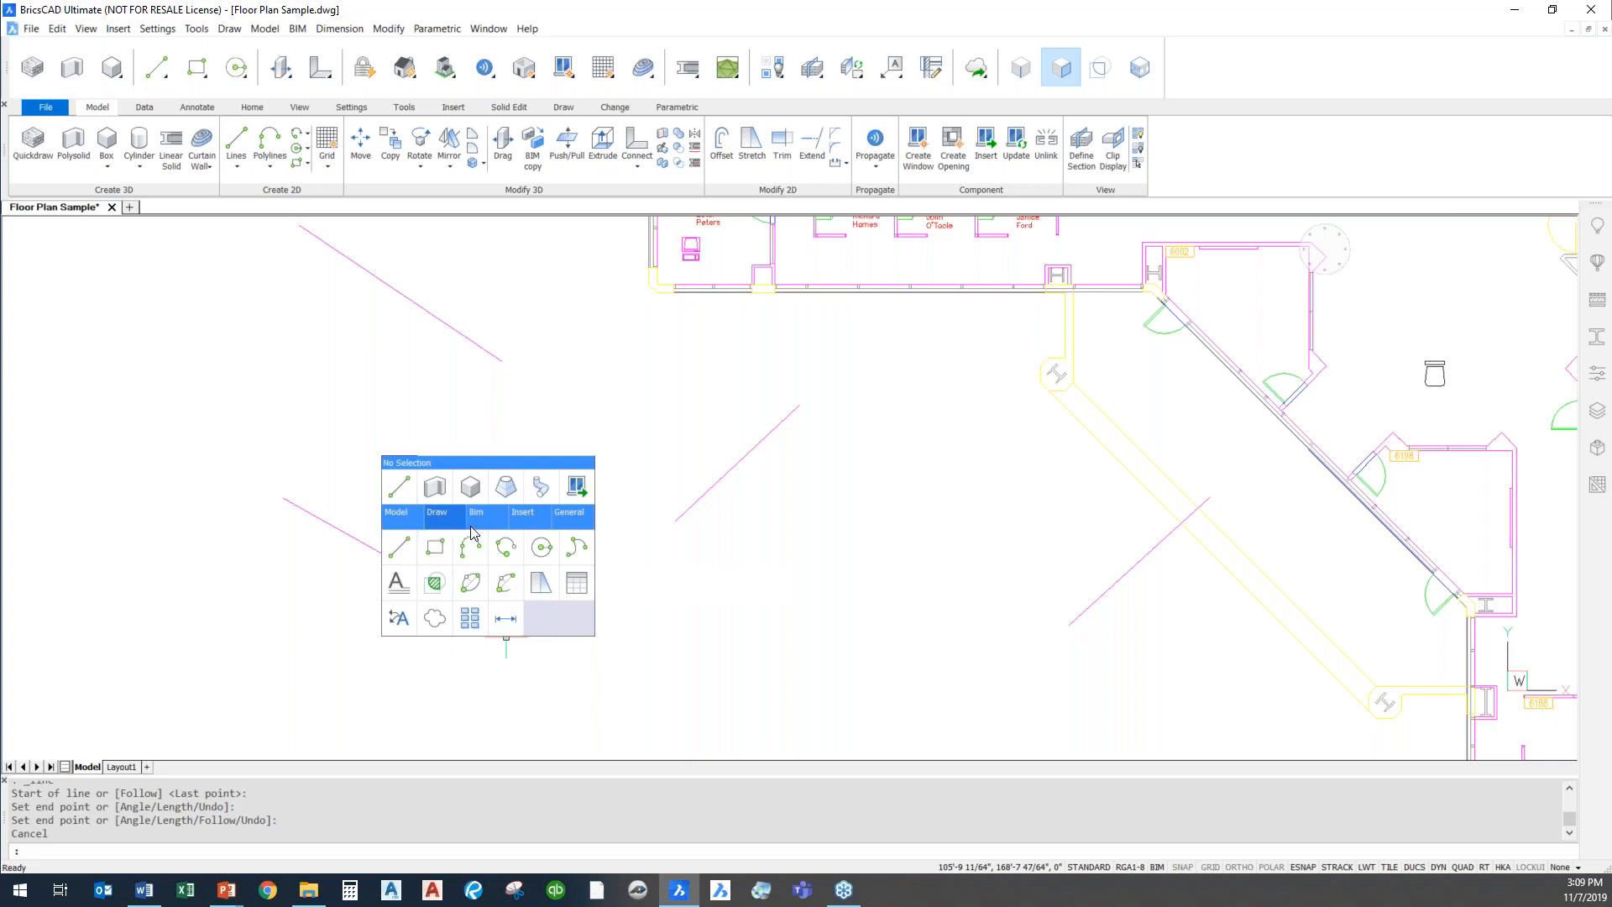
mouse_move(484, 513)
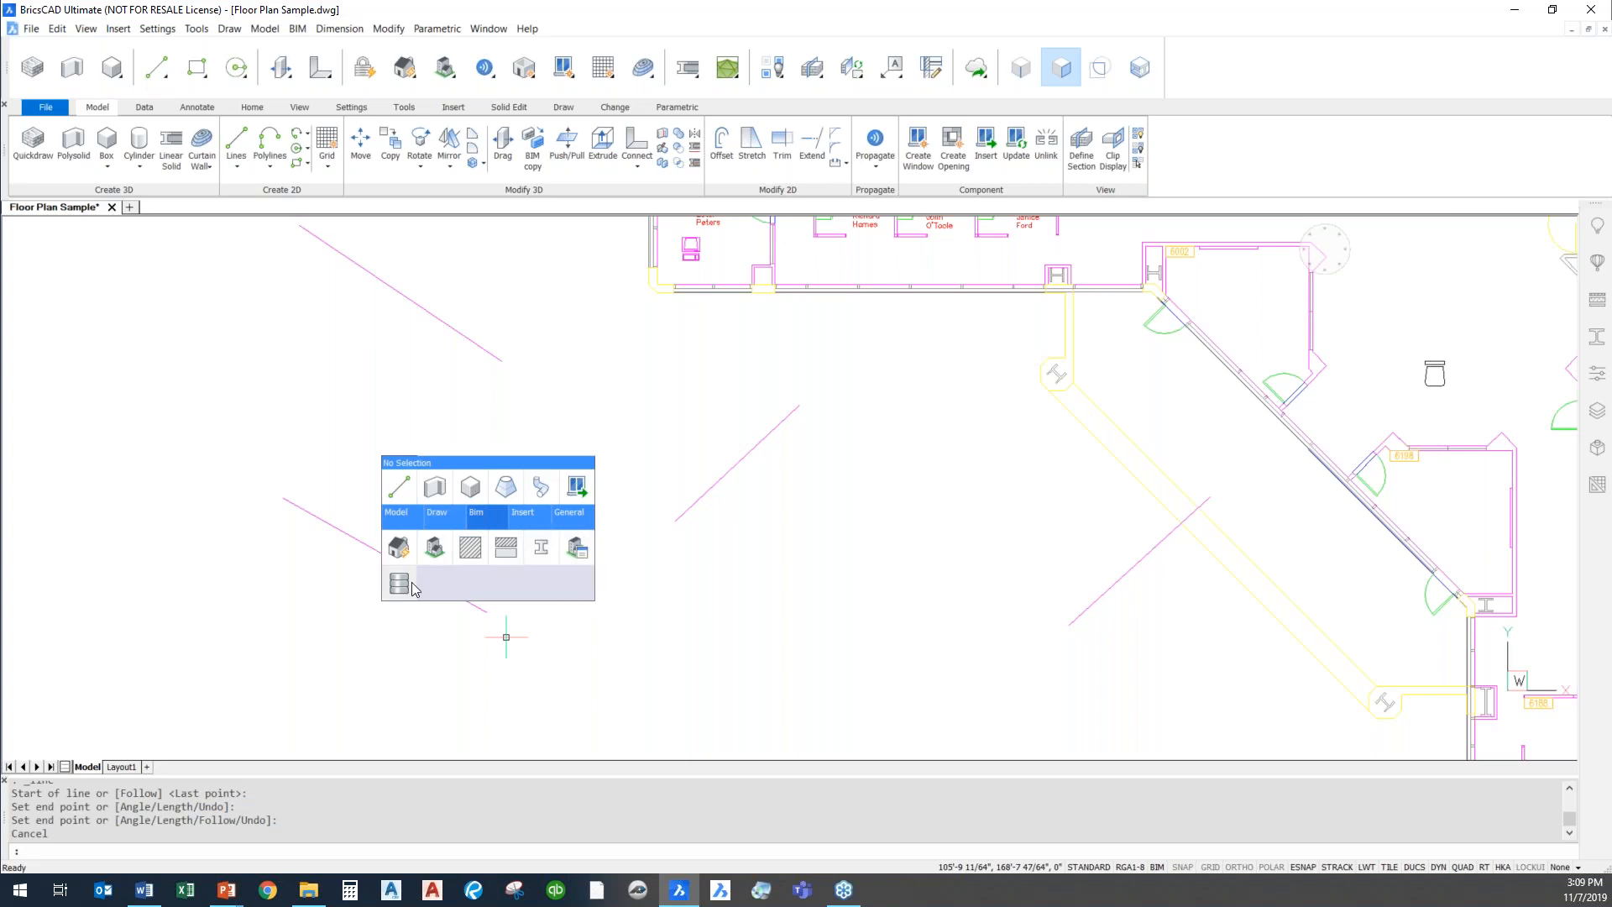
mouse_move(538, 526)
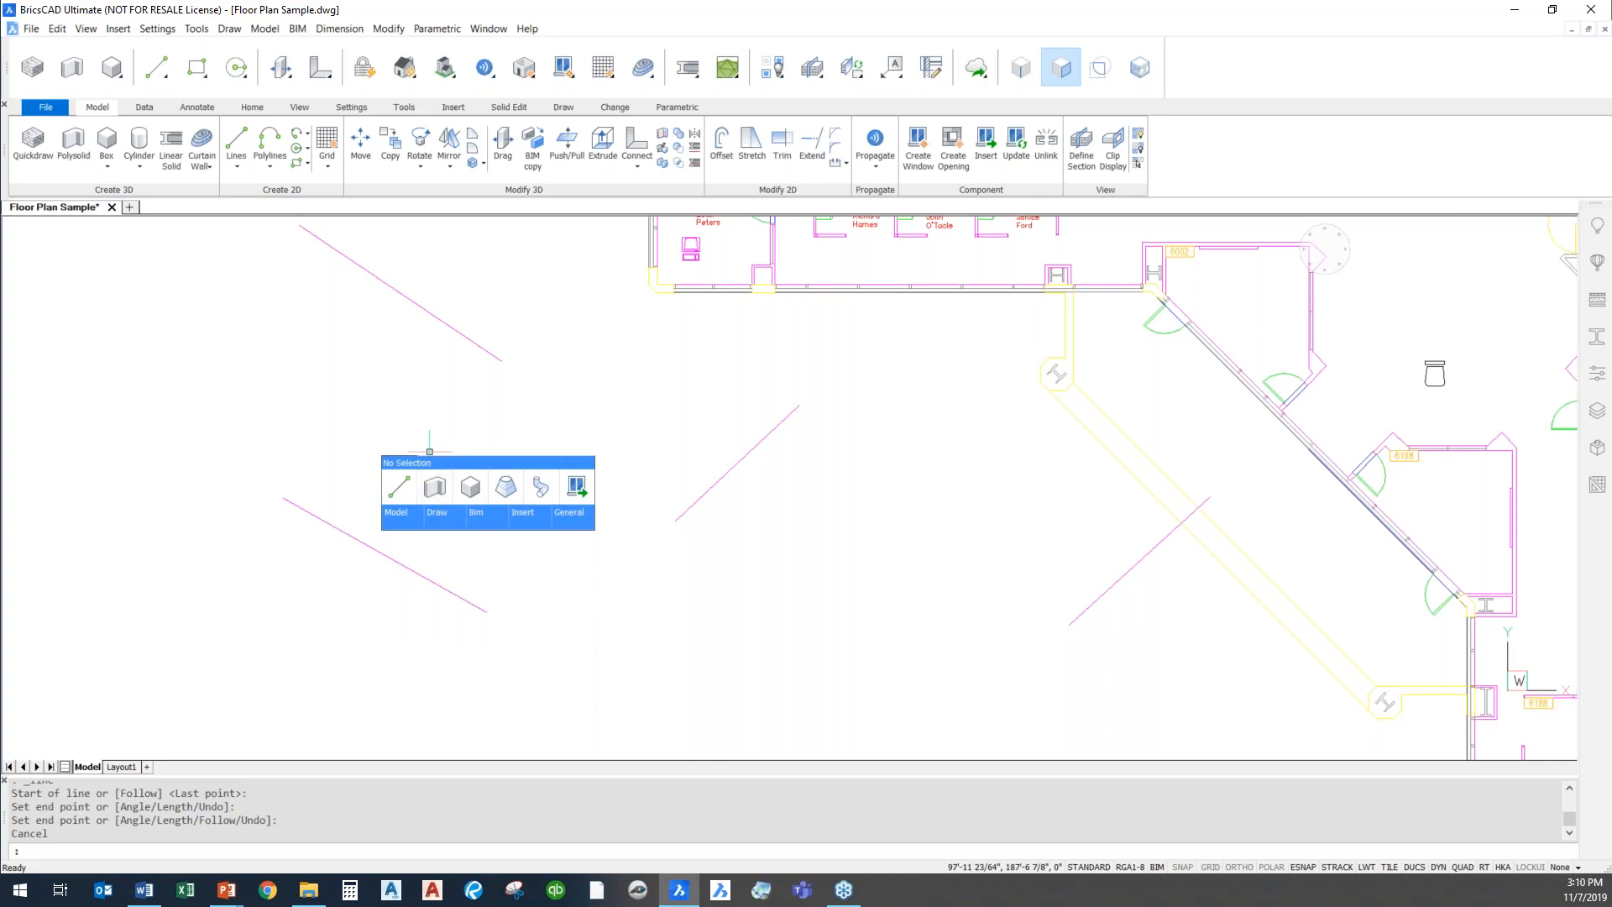
key(Escape)
key(Escape)
scroll(465, 484, down, 2)
middle_drag(467, 487, 427, 481)
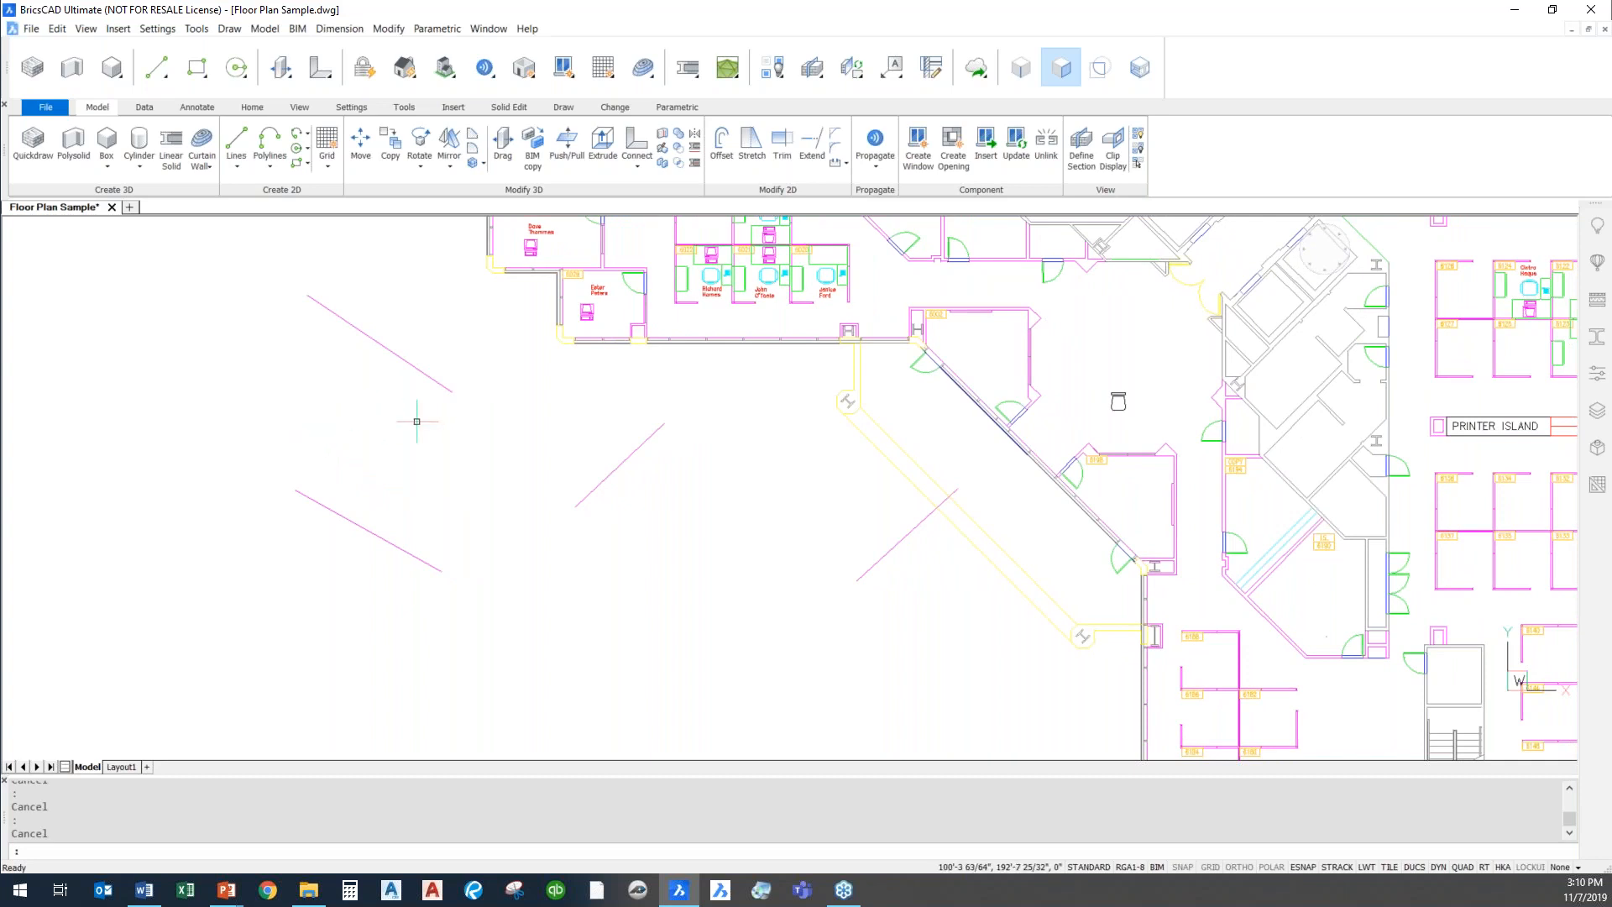
scroll(417, 420, up, 2)
middle_drag(506, 412, 536, 460)
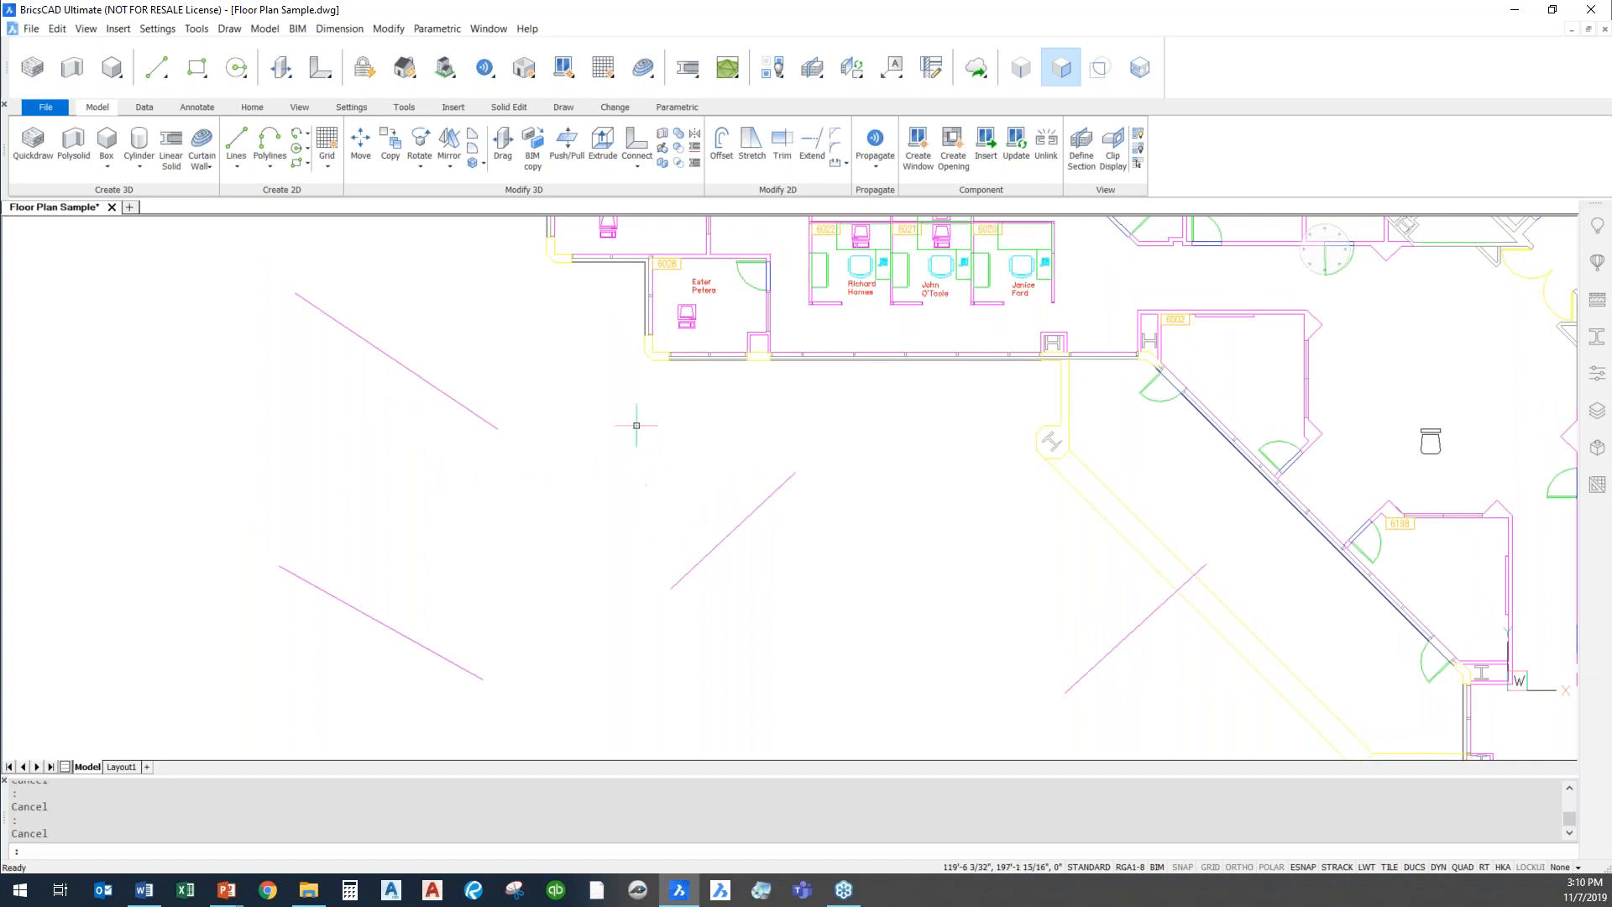
click(410, 375)
right_click(427, 382)
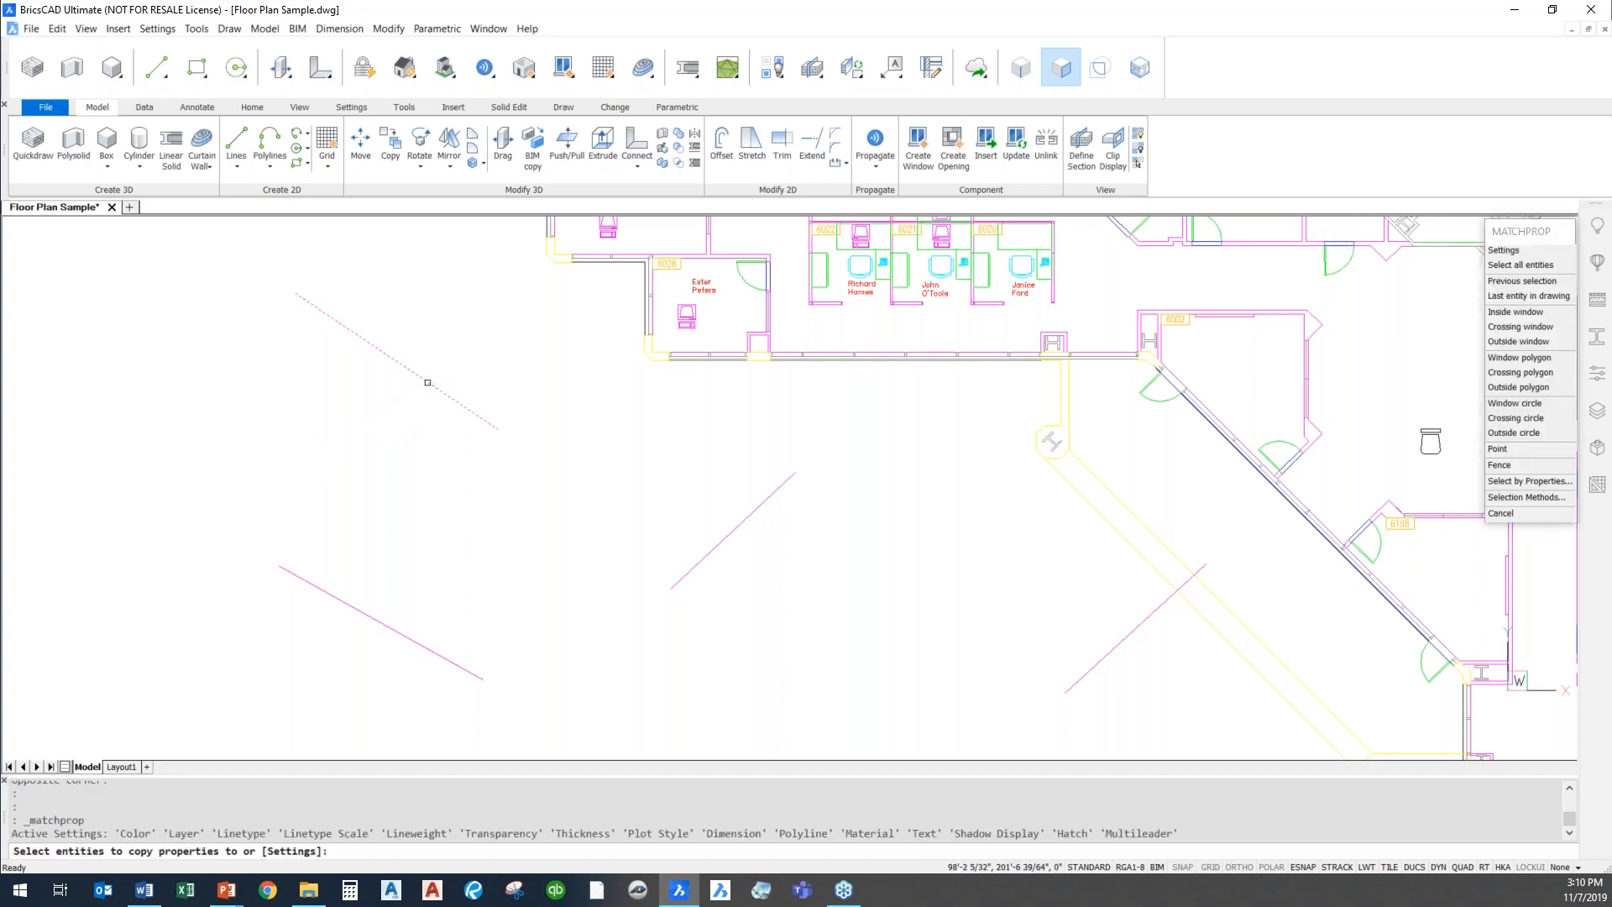
key(Escape)
Move the upper of the two westernmost loose lines farther southwest, away from the building.
mouse_move(427, 382)
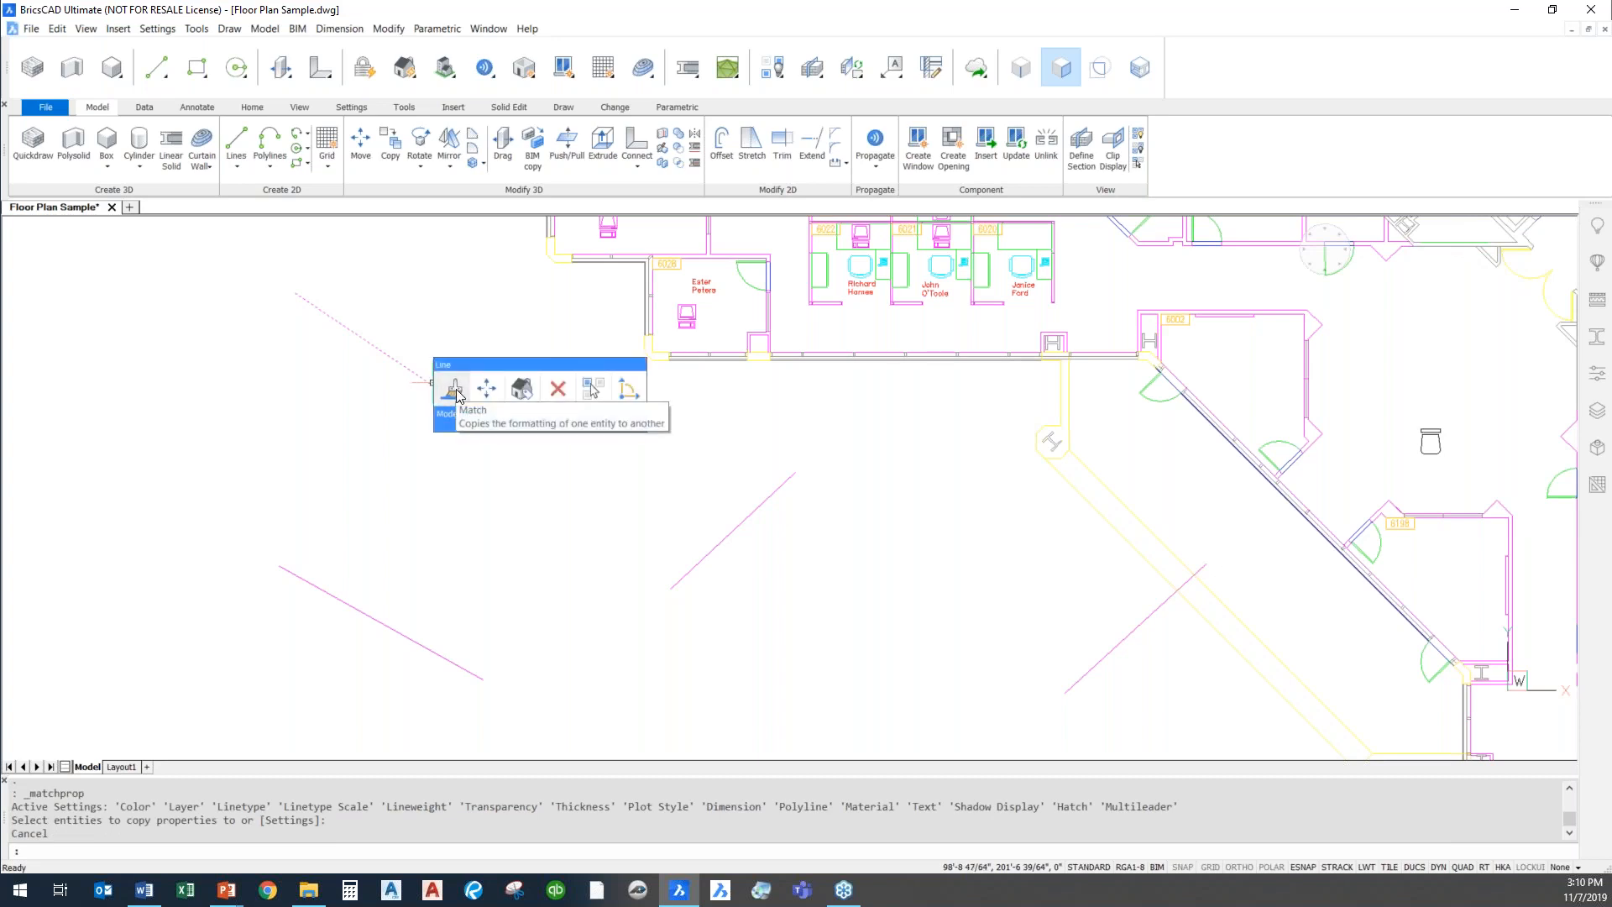
mouse_move(457, 417)
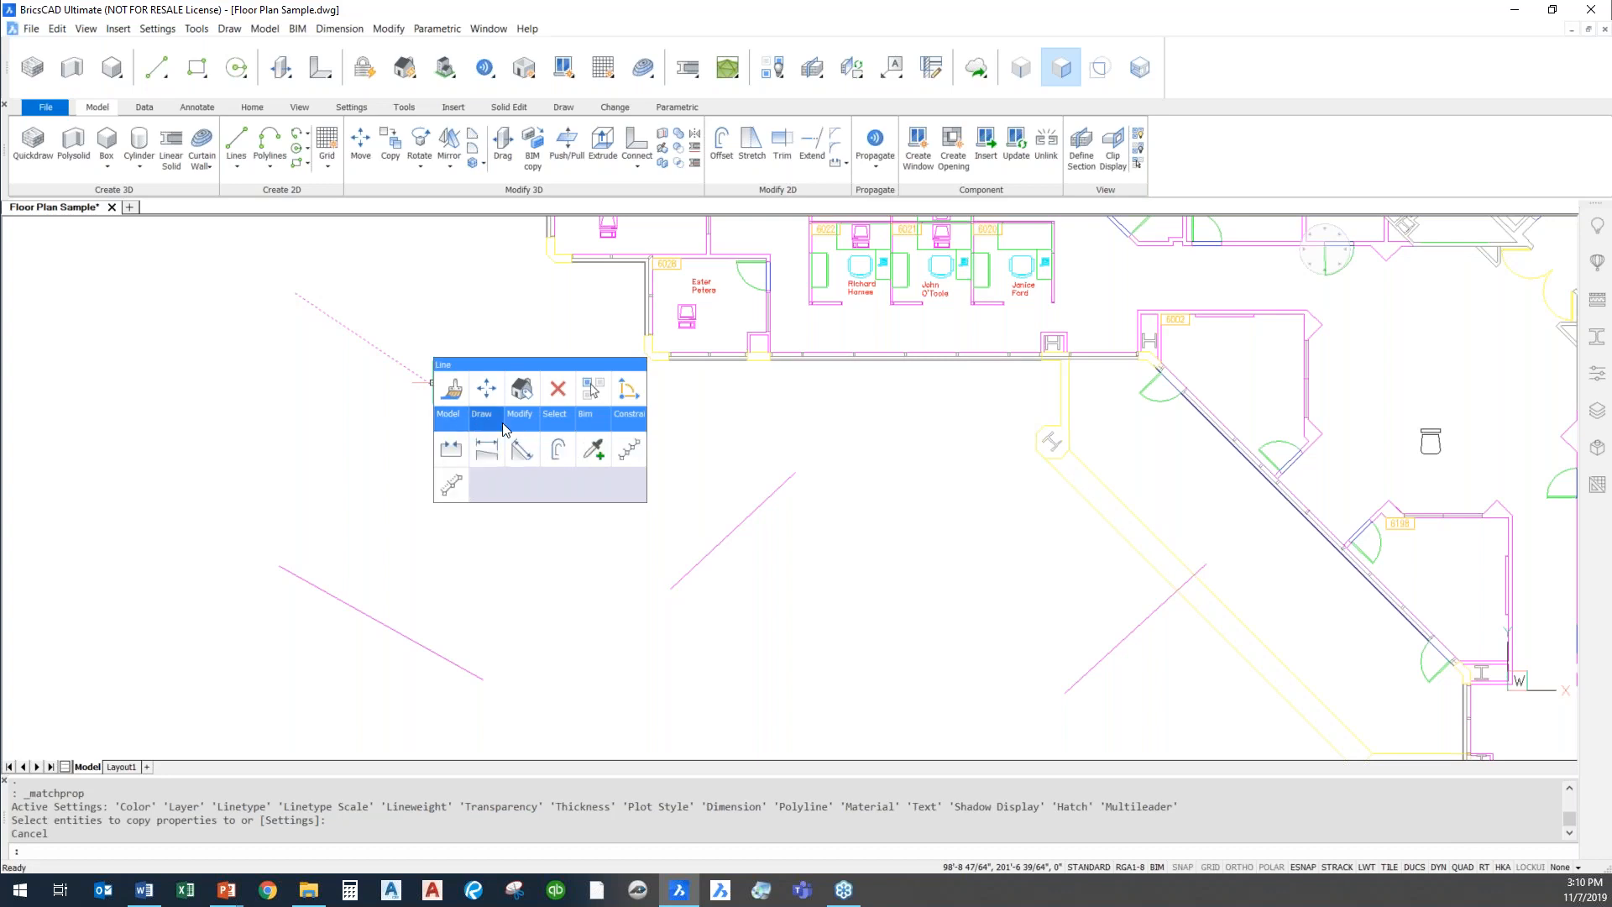
mouse_move(520, 427)
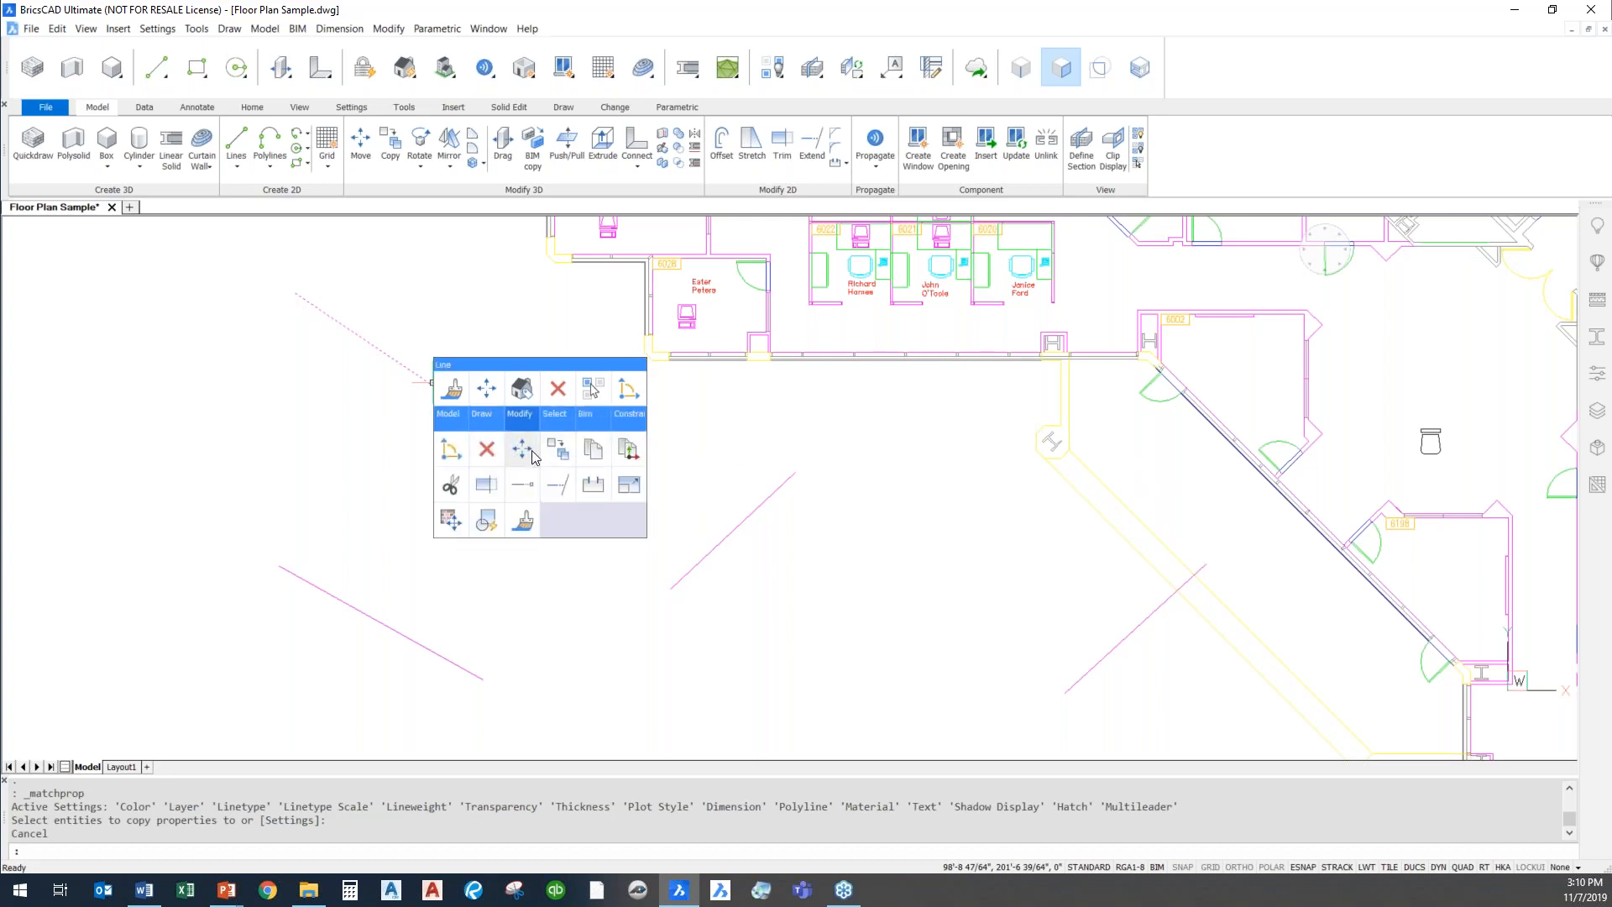
click(532, 455)
click(435, 413)
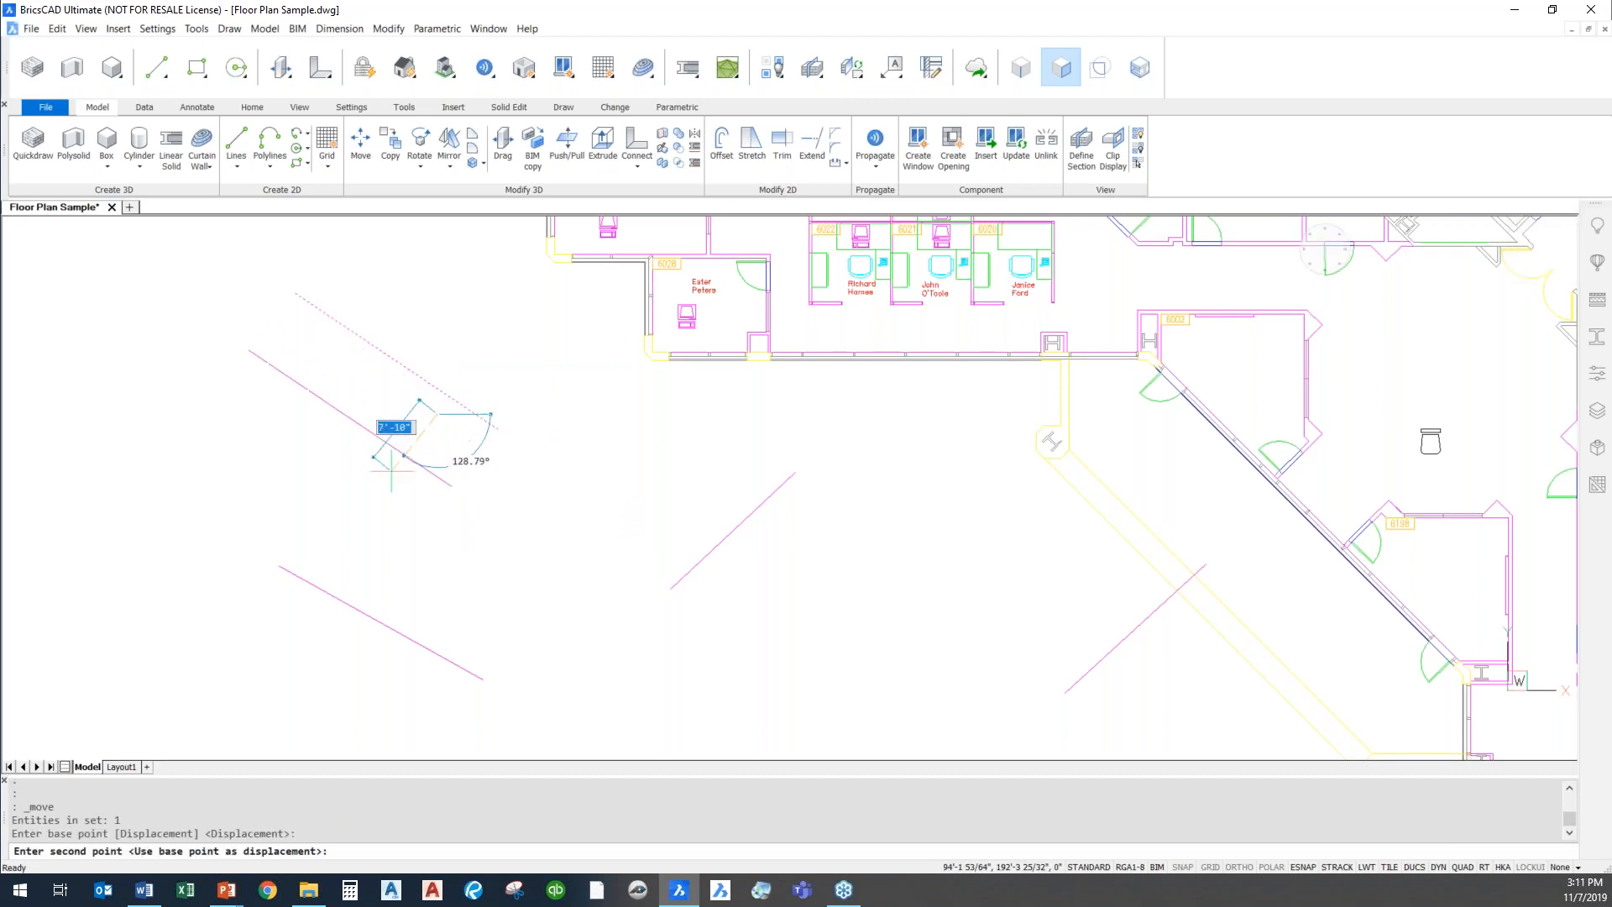
click(241, 492)
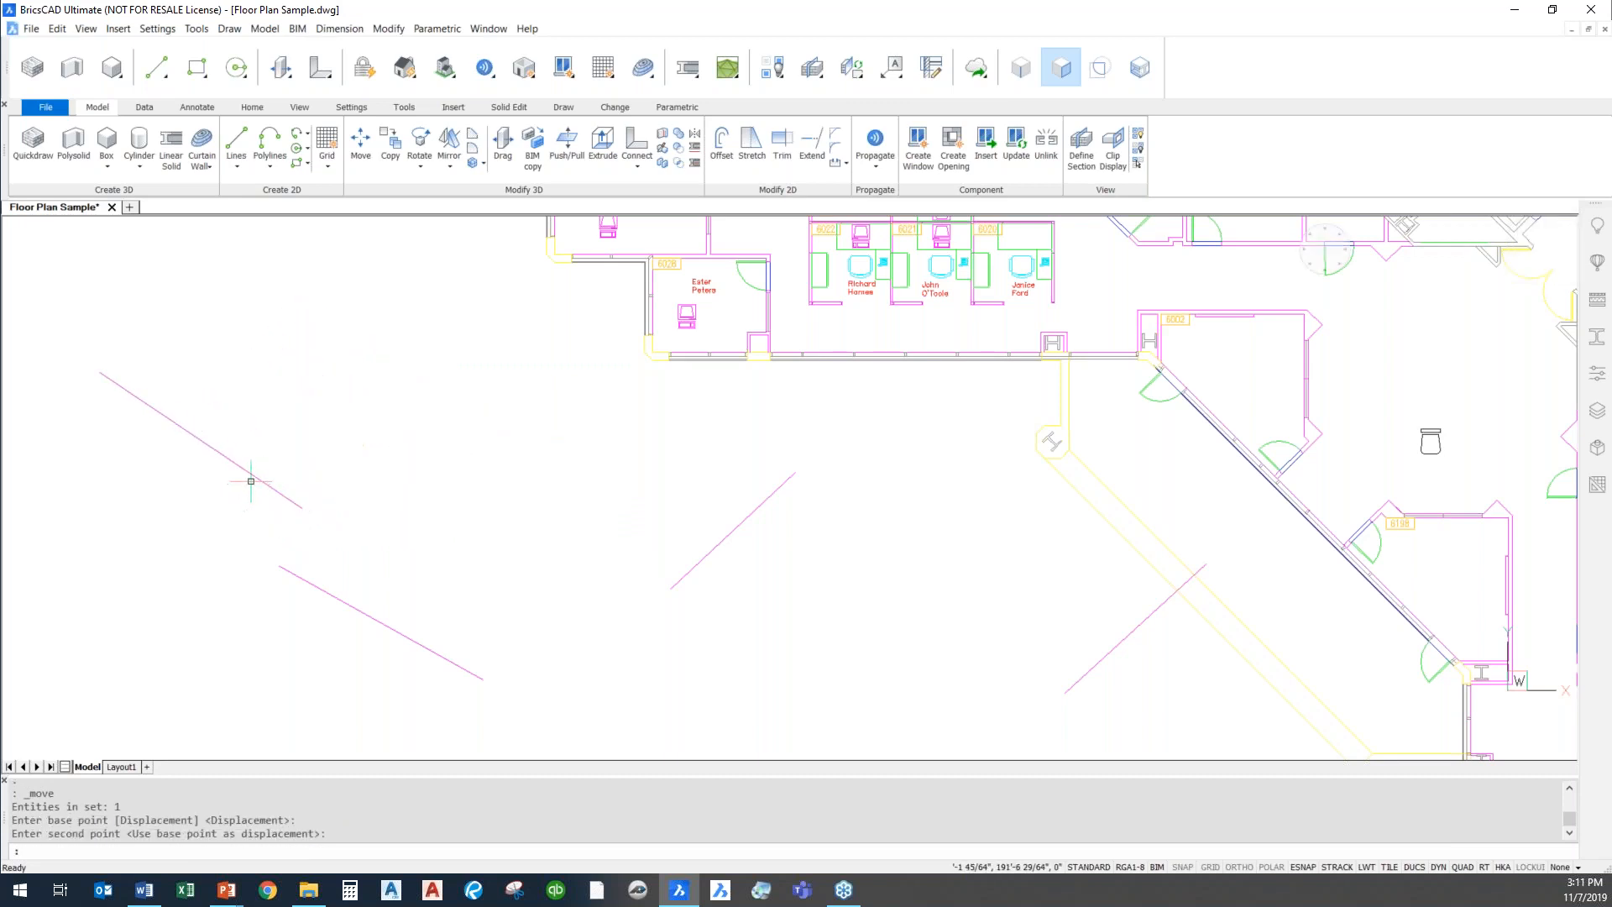
Move the upper of the two westernmost loose lines northeast, back toward the building, using the Quad's Move command.
mouse_move(256, 474)
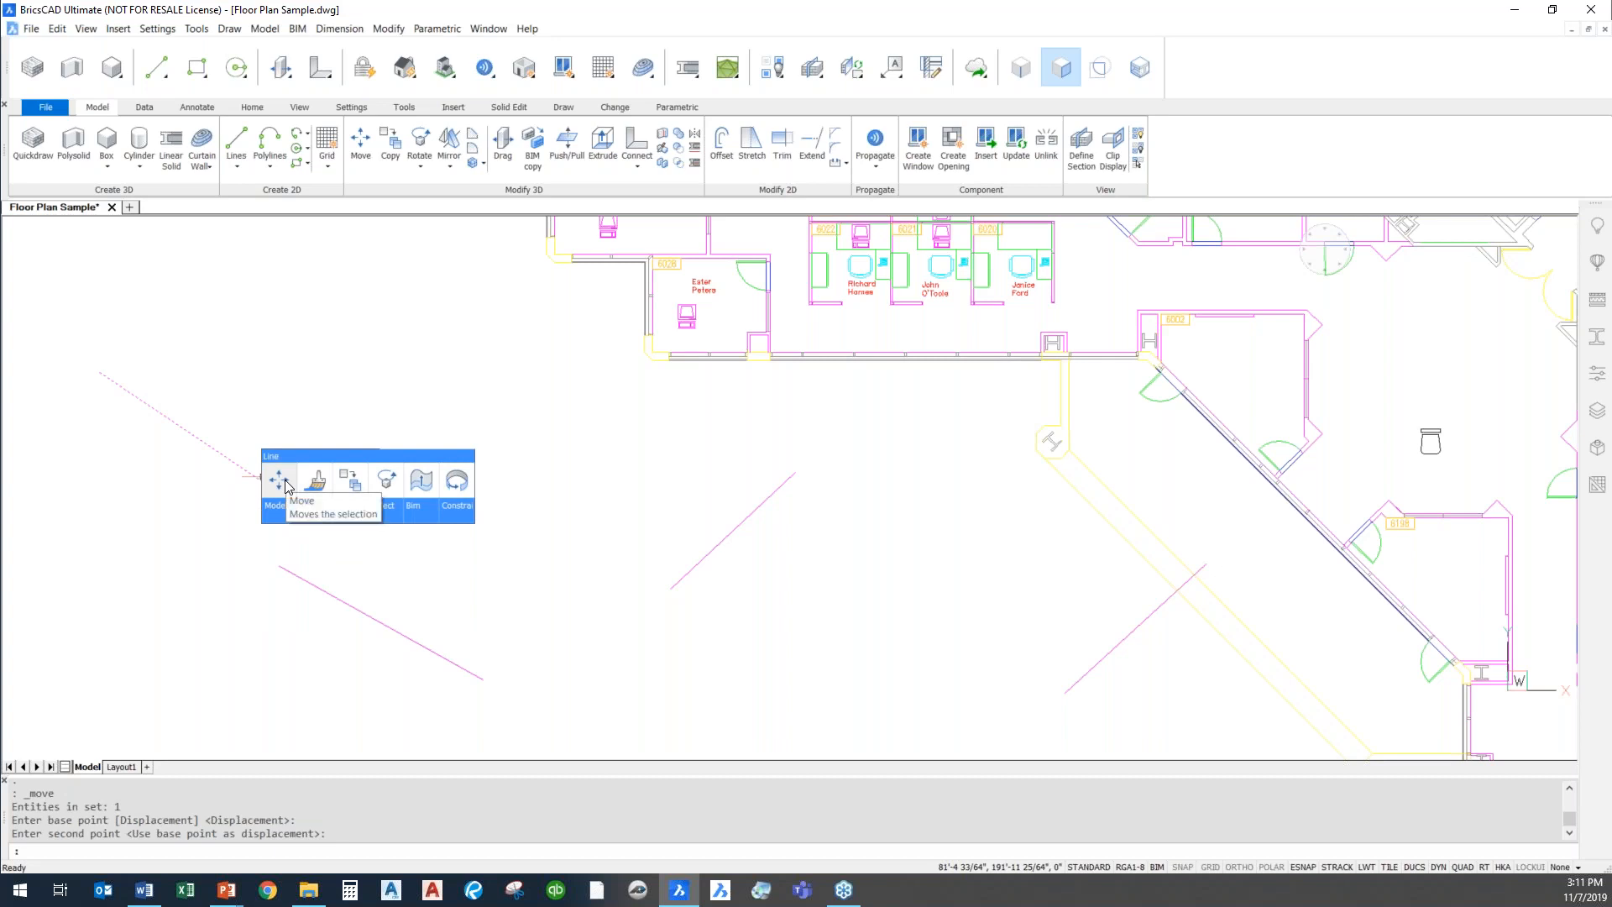
click(285, 485)
click(299, 504)
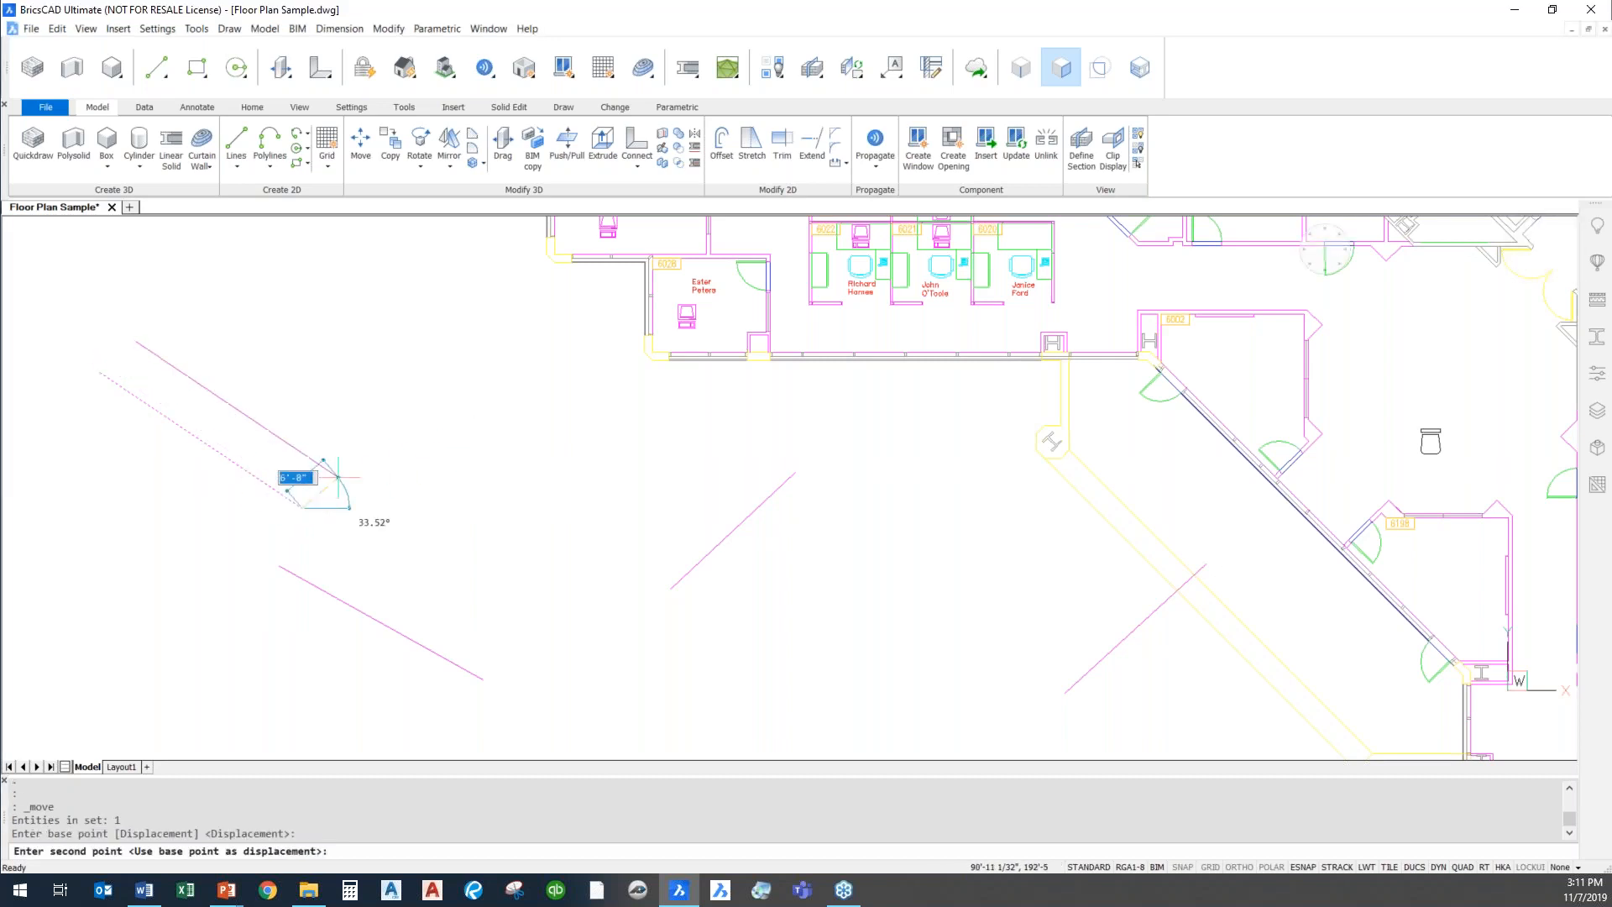
Copy the moved line four times into the empty area southwest of it, using Copy from the Quad's Modify group.
mouse_move(493, 425)
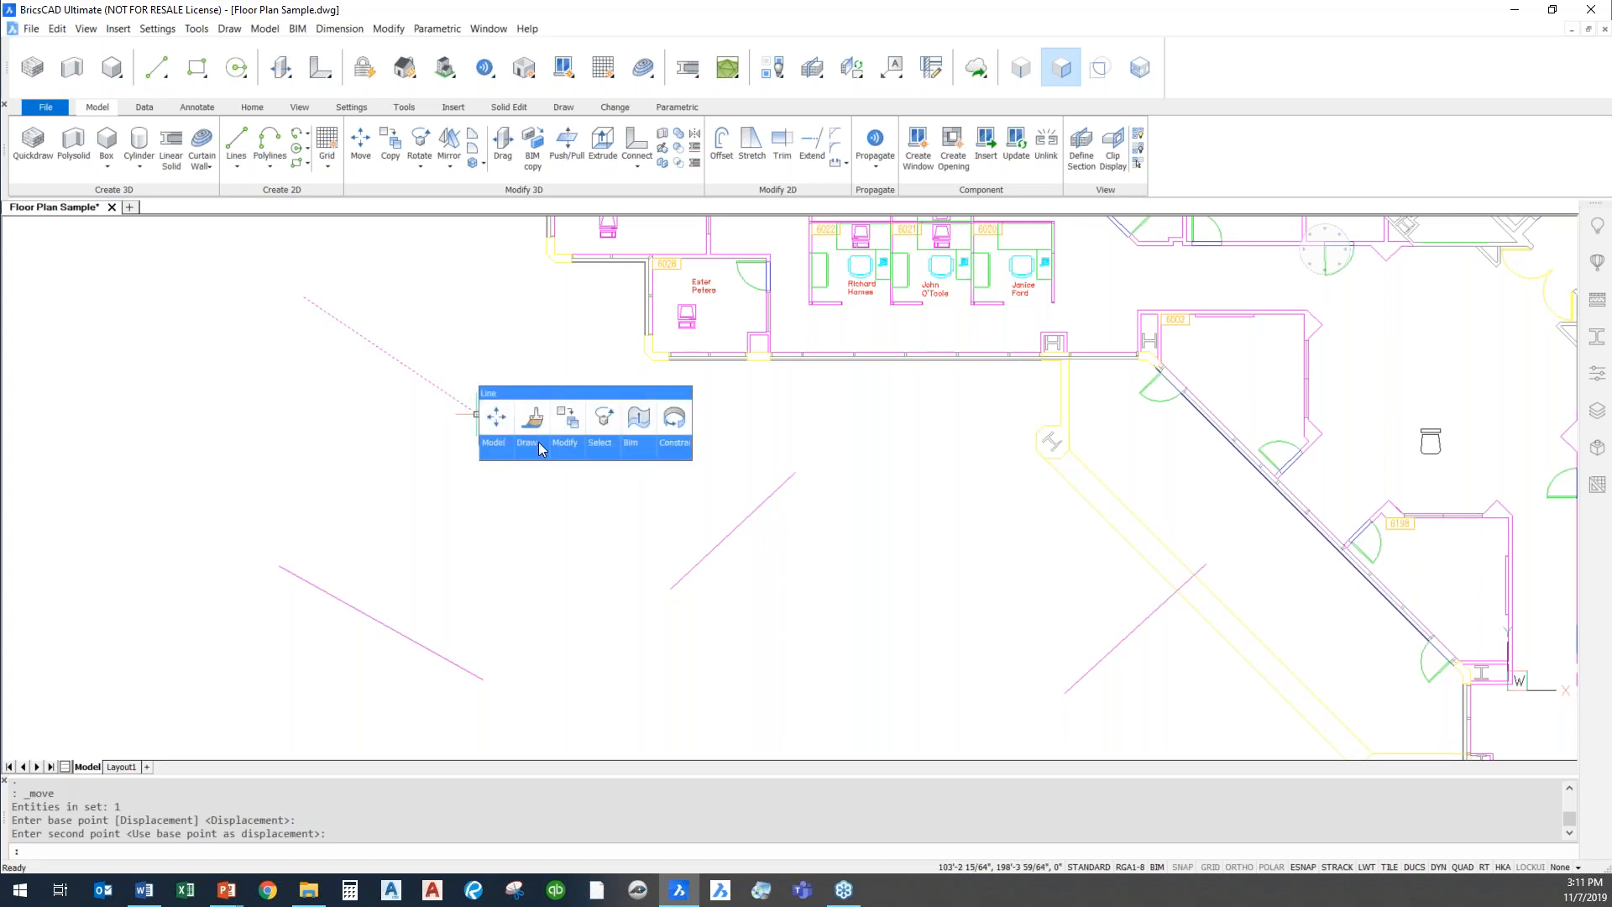
mouse_move(576, 452)
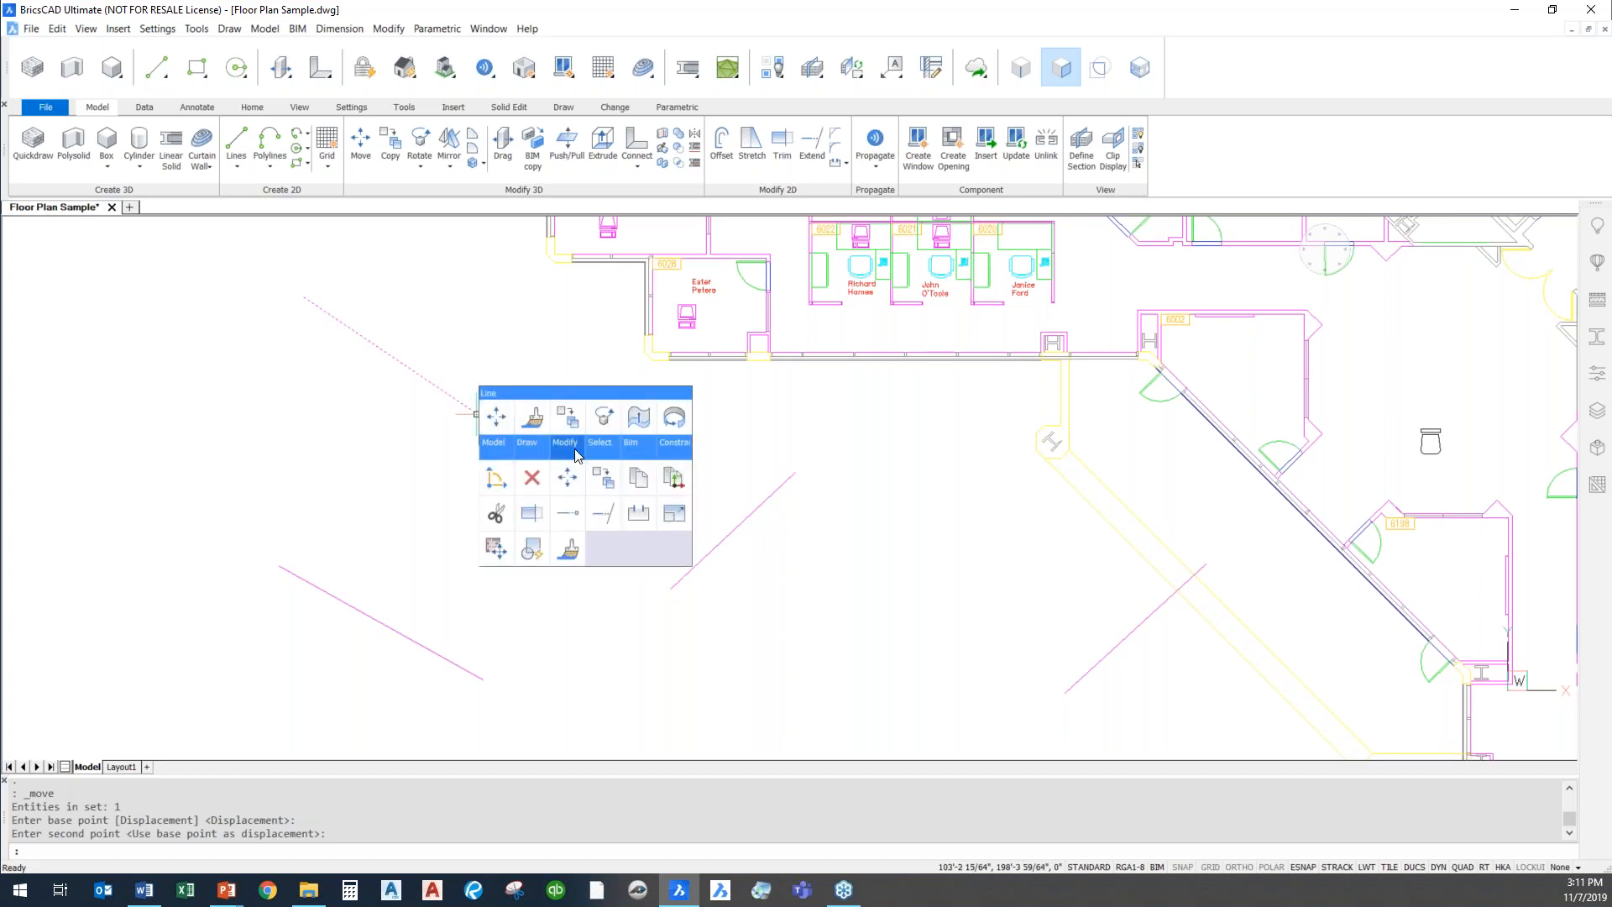
click(612, 483)
click(390, 388)
click(253, 477)
click(213, 550)
click(106, 505)
click(97, 601)
key(Escape)
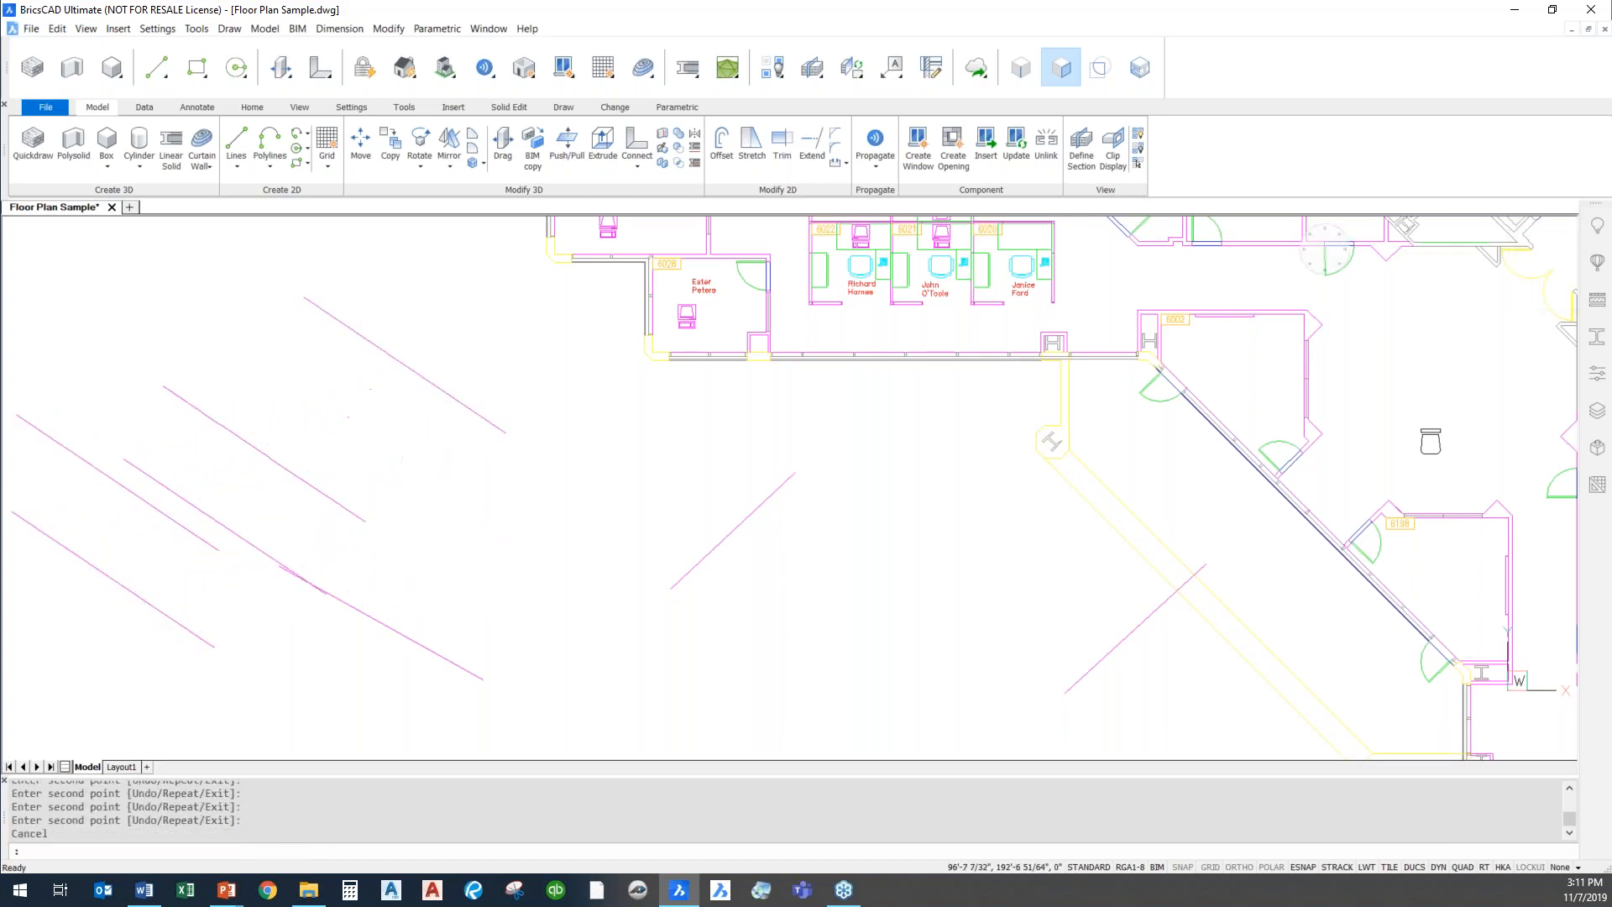
Examine the Quad's Draw commands offered for the copied line nearest the original, and dismiss the Quad.
mouse_move(327, 497)
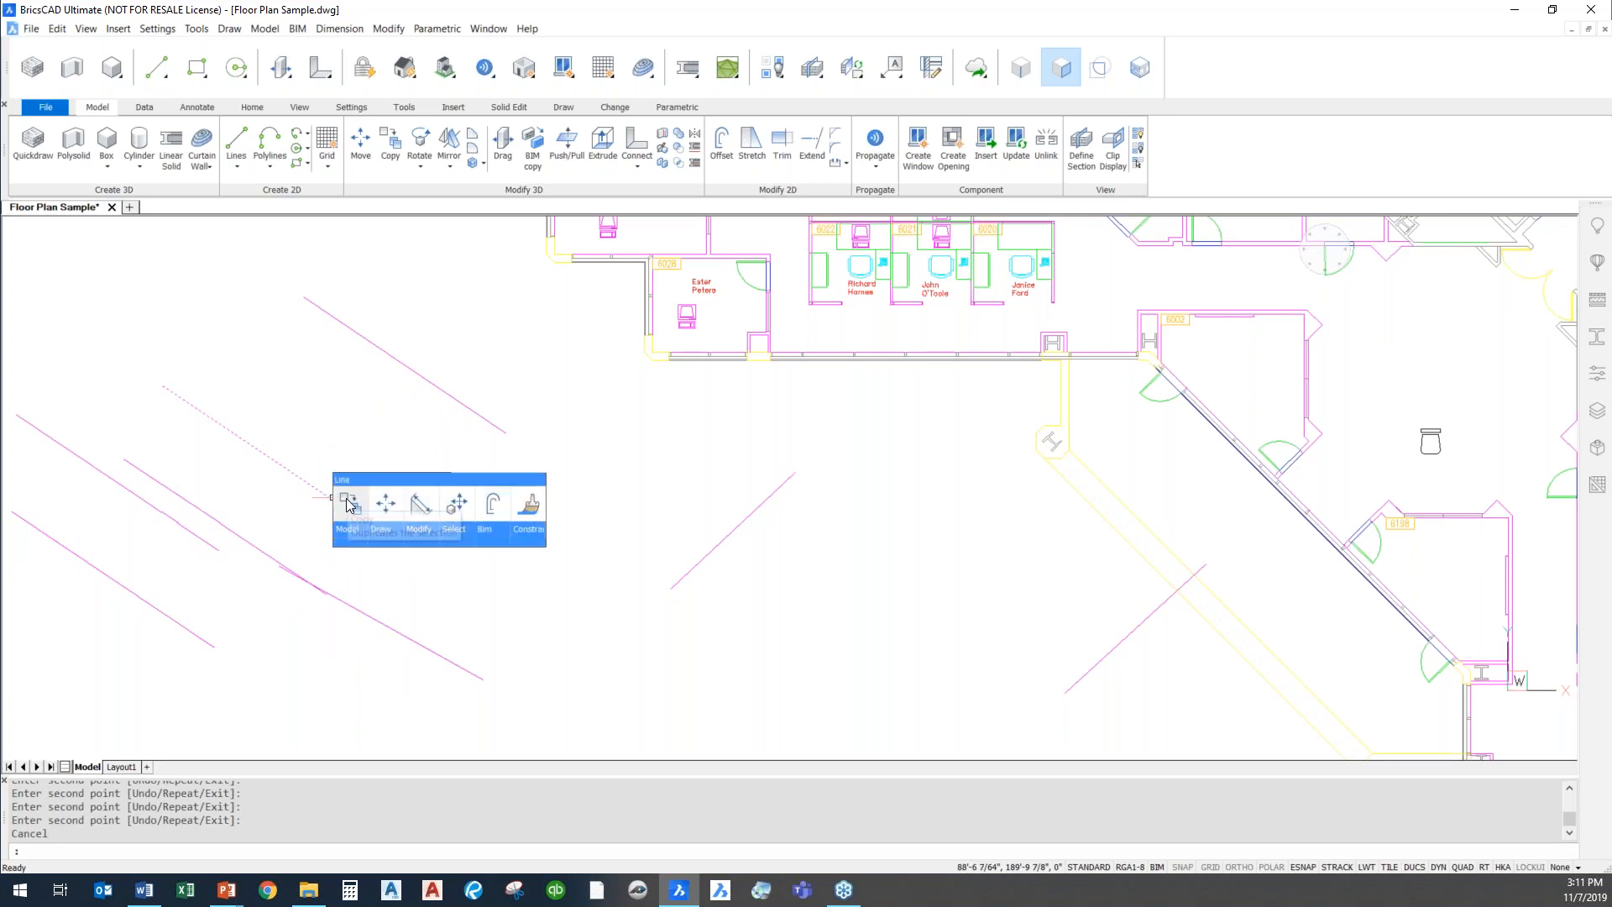
mouse_move(436, 538)
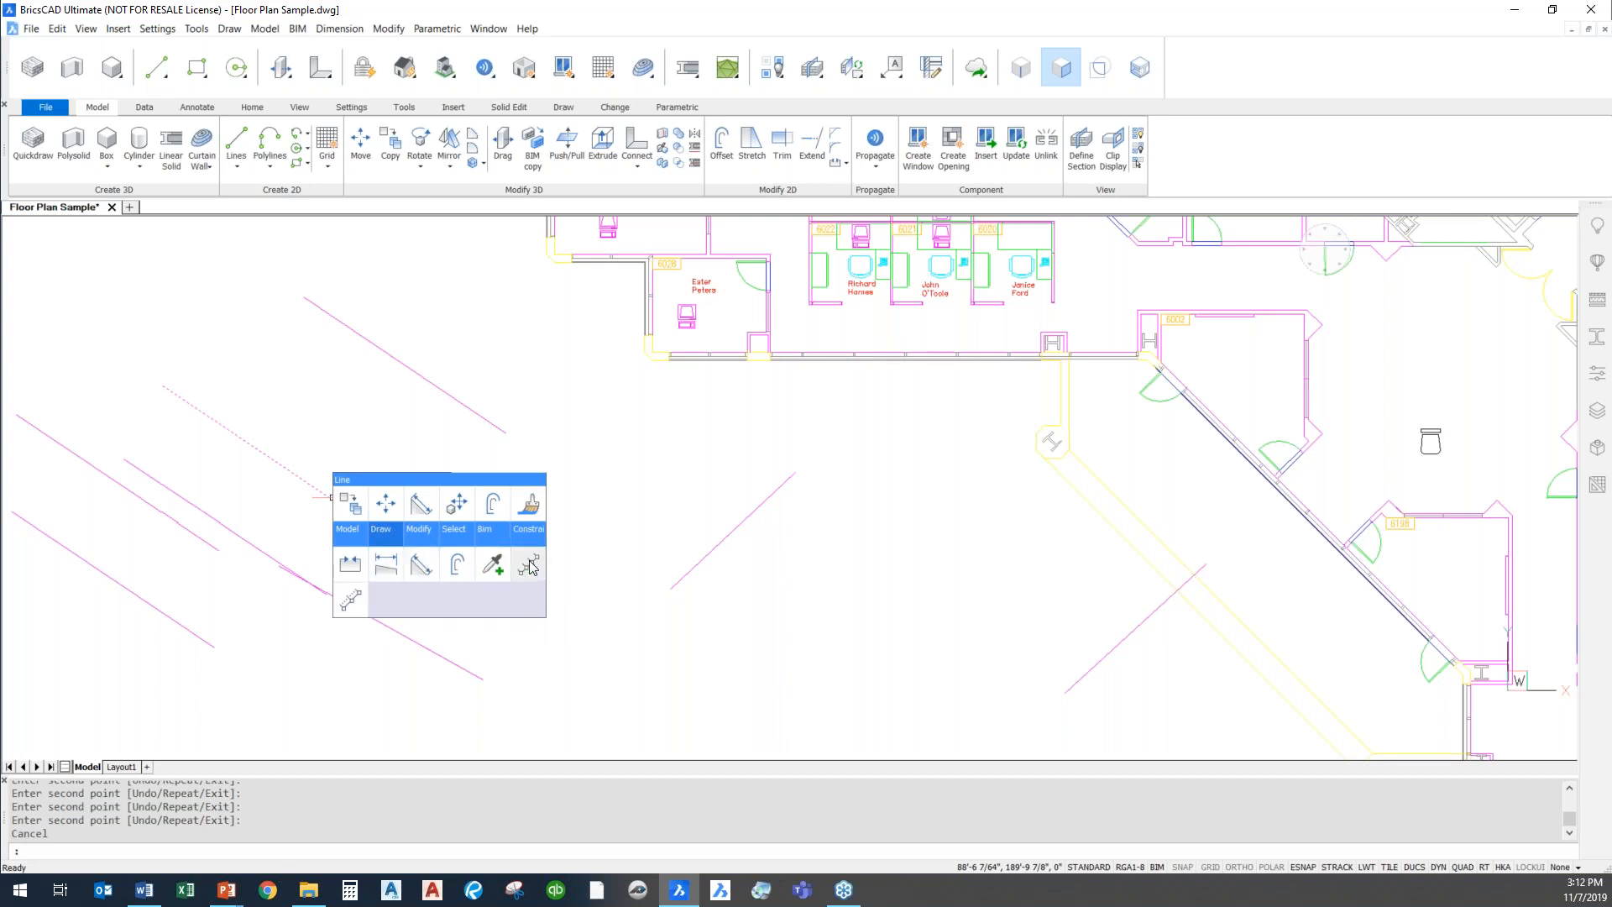
key(Escape)
Add a horizontal linear dimension from the Quad to the inner wall line just above room tag 6032, placed slightly above the line.
middle_drag(745, 367, 693, 524)
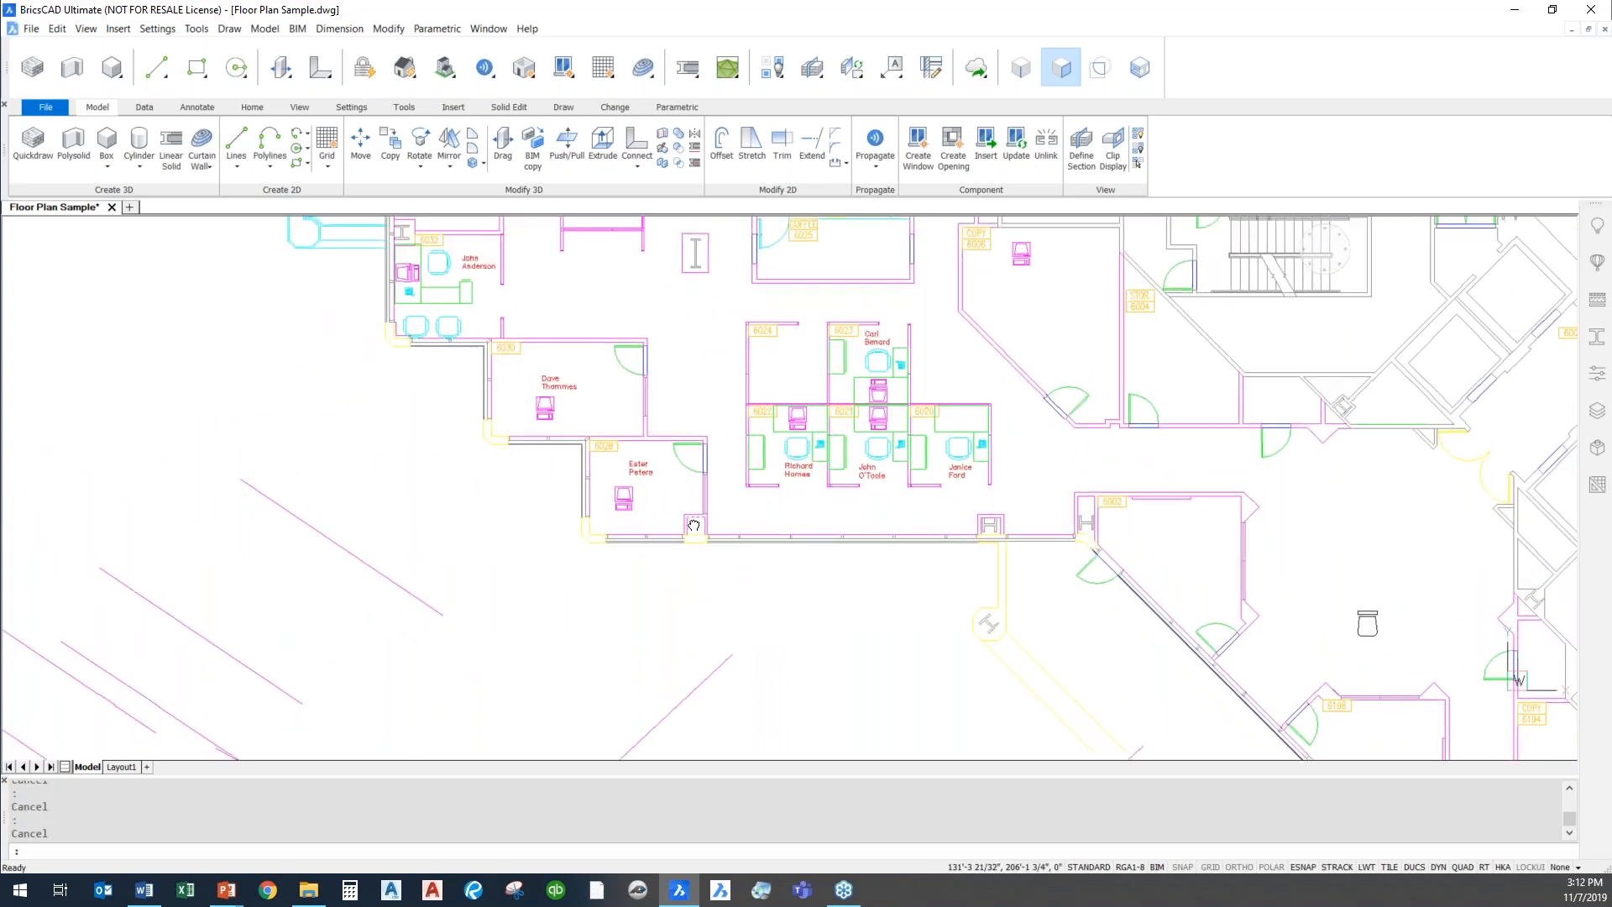
scroll(703, 397, up, 3)
middle_drag(703, 411, 667, 678)
scroll(638, 484, down, 1)
middle_drag(664, 540, 913, 737)
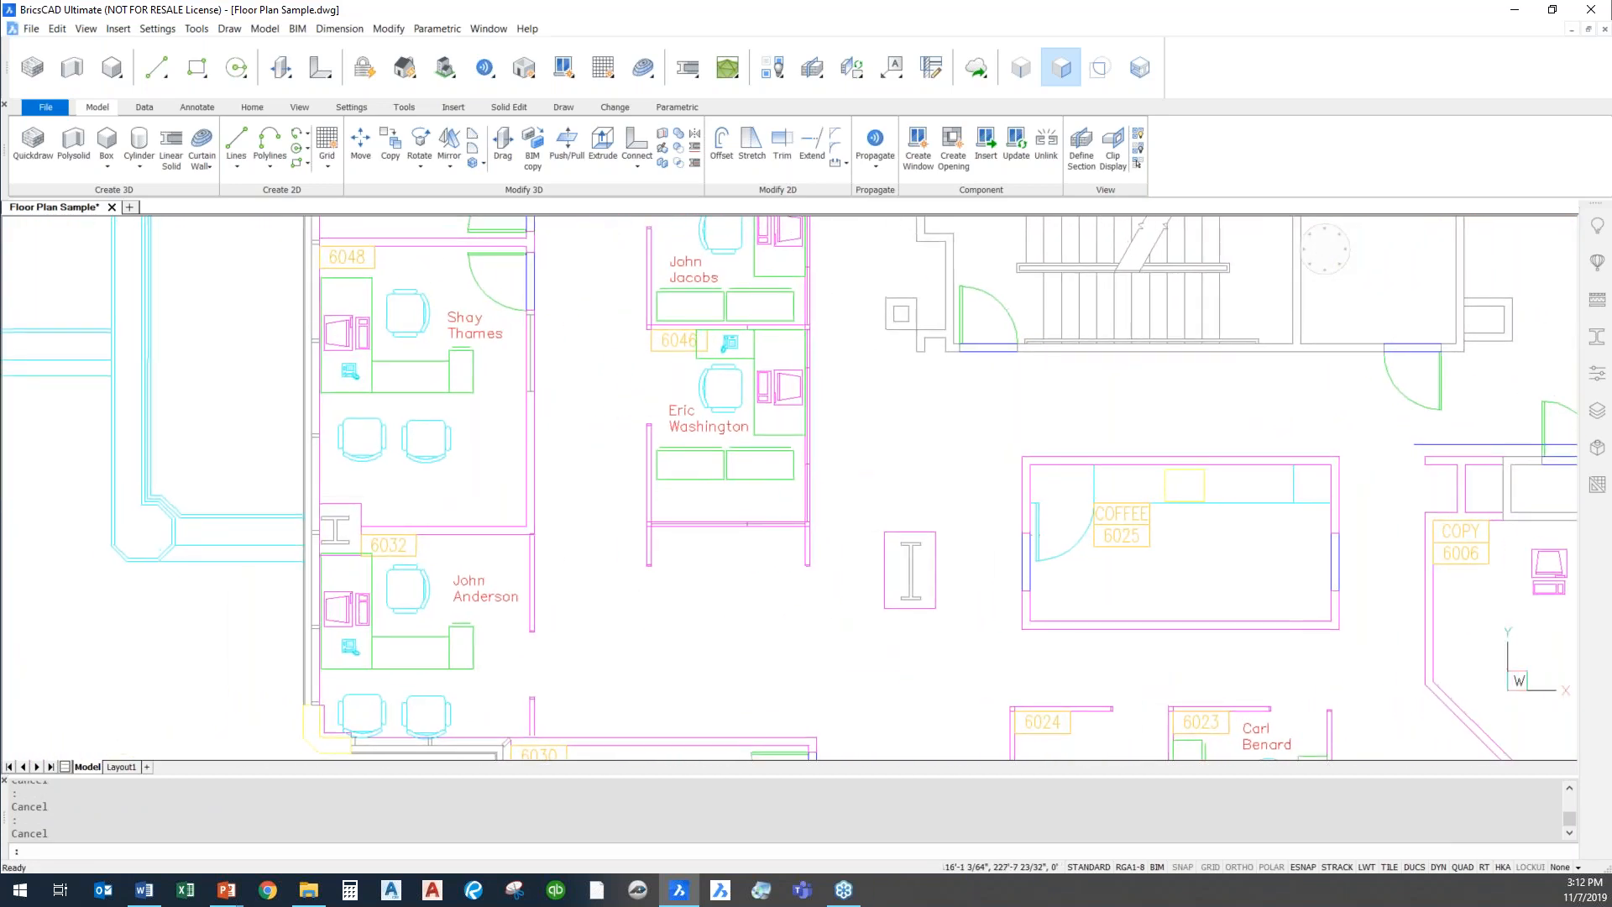
scroll(475, 603, up, 3)
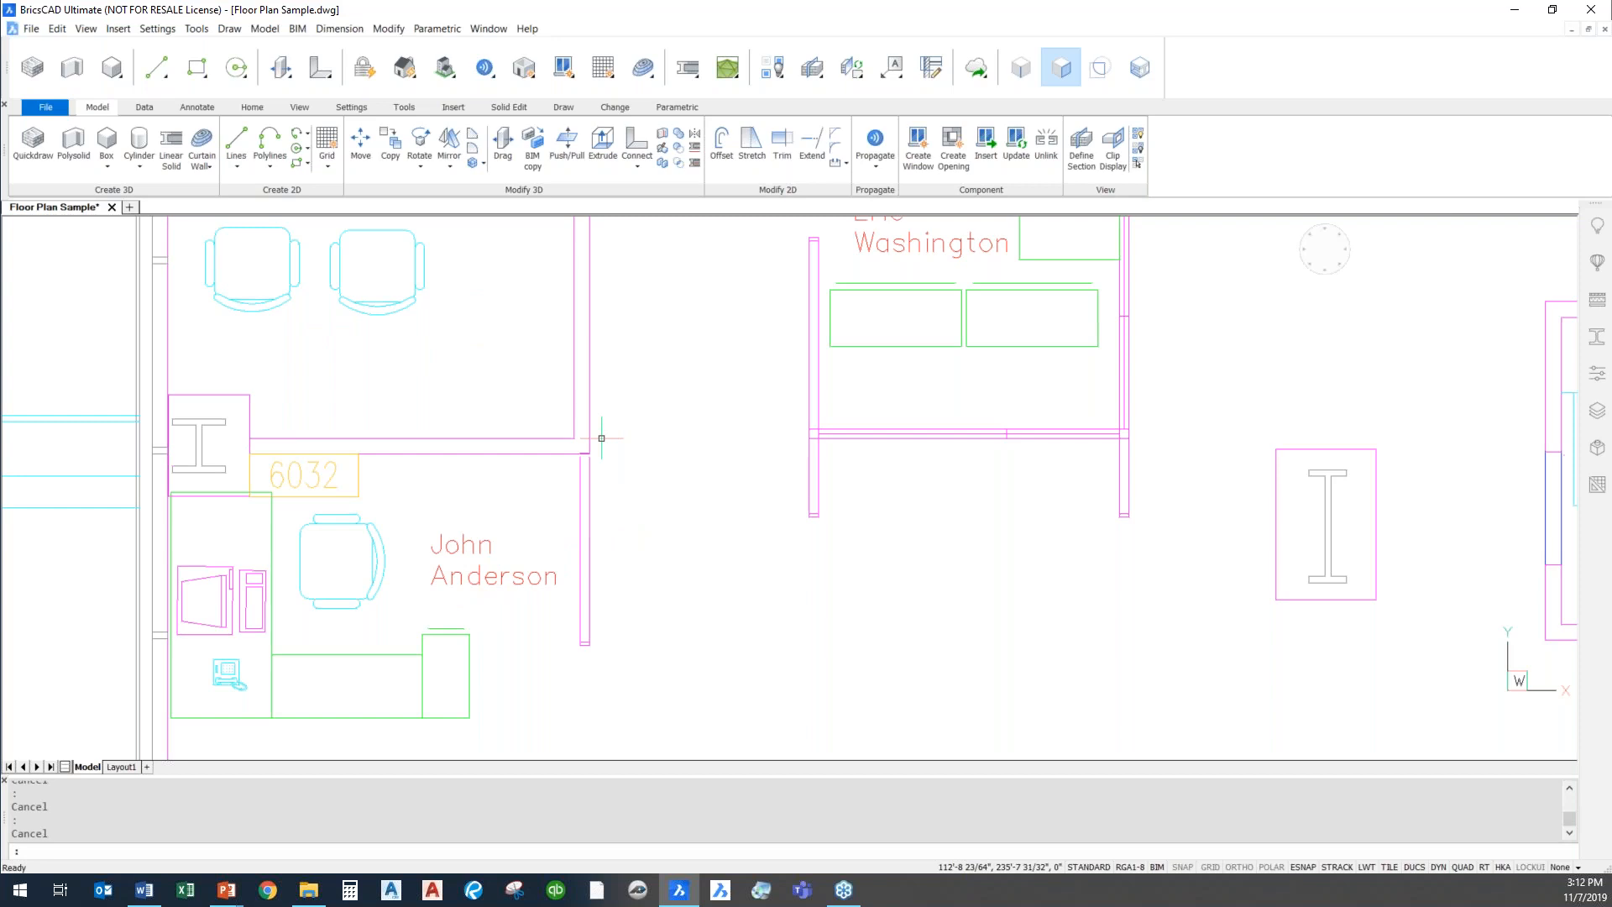
click(196, 107)
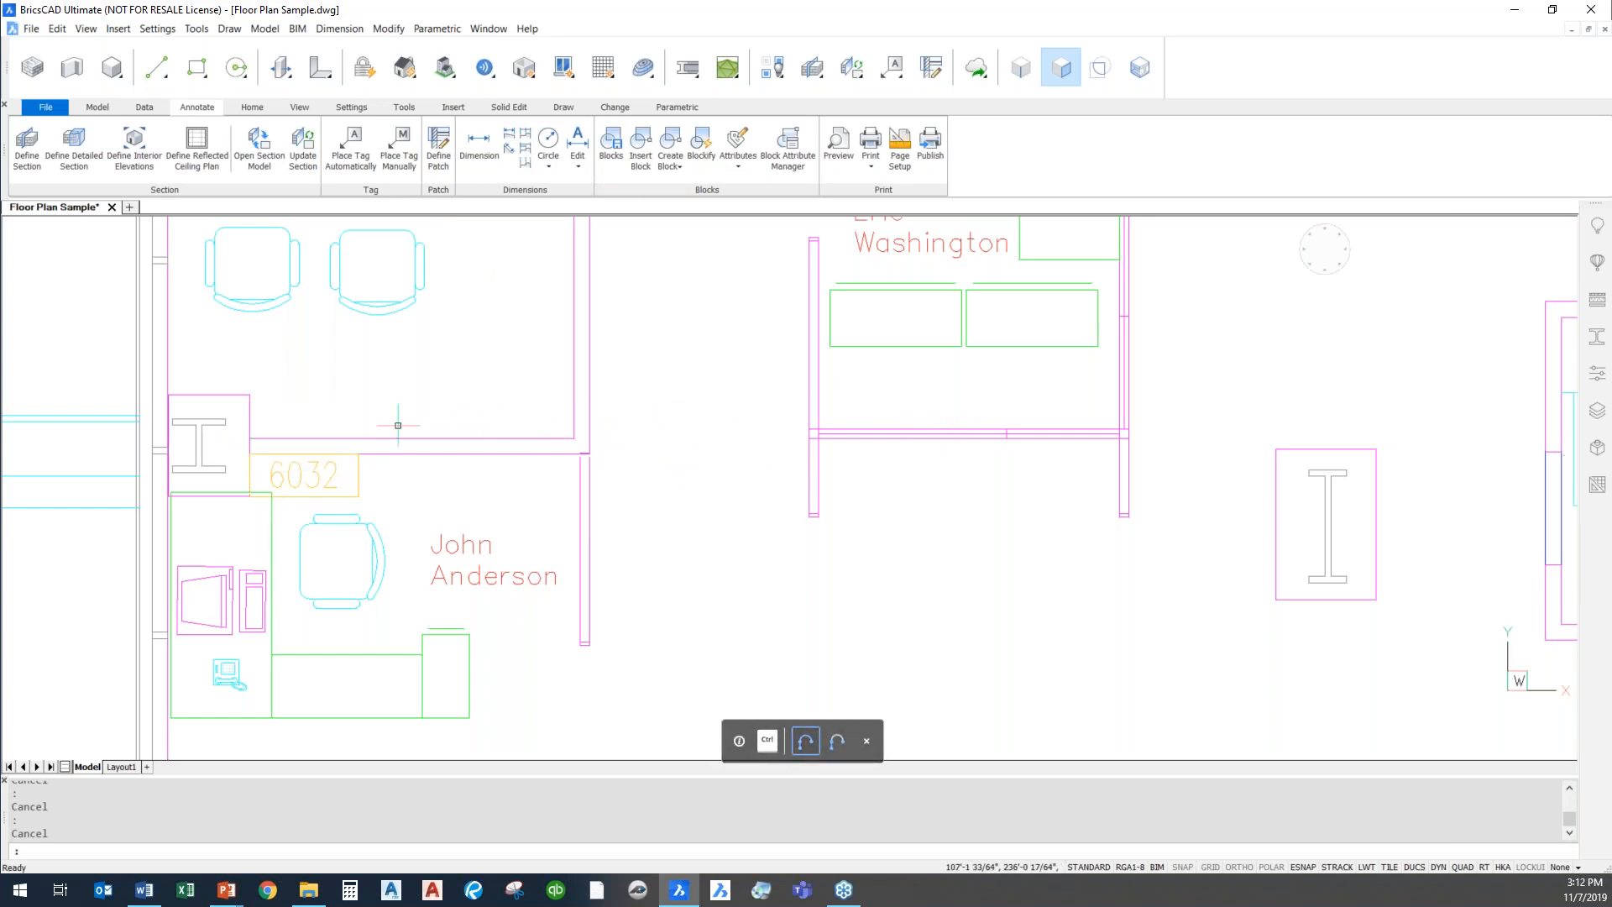
mouse_move(497, 439)
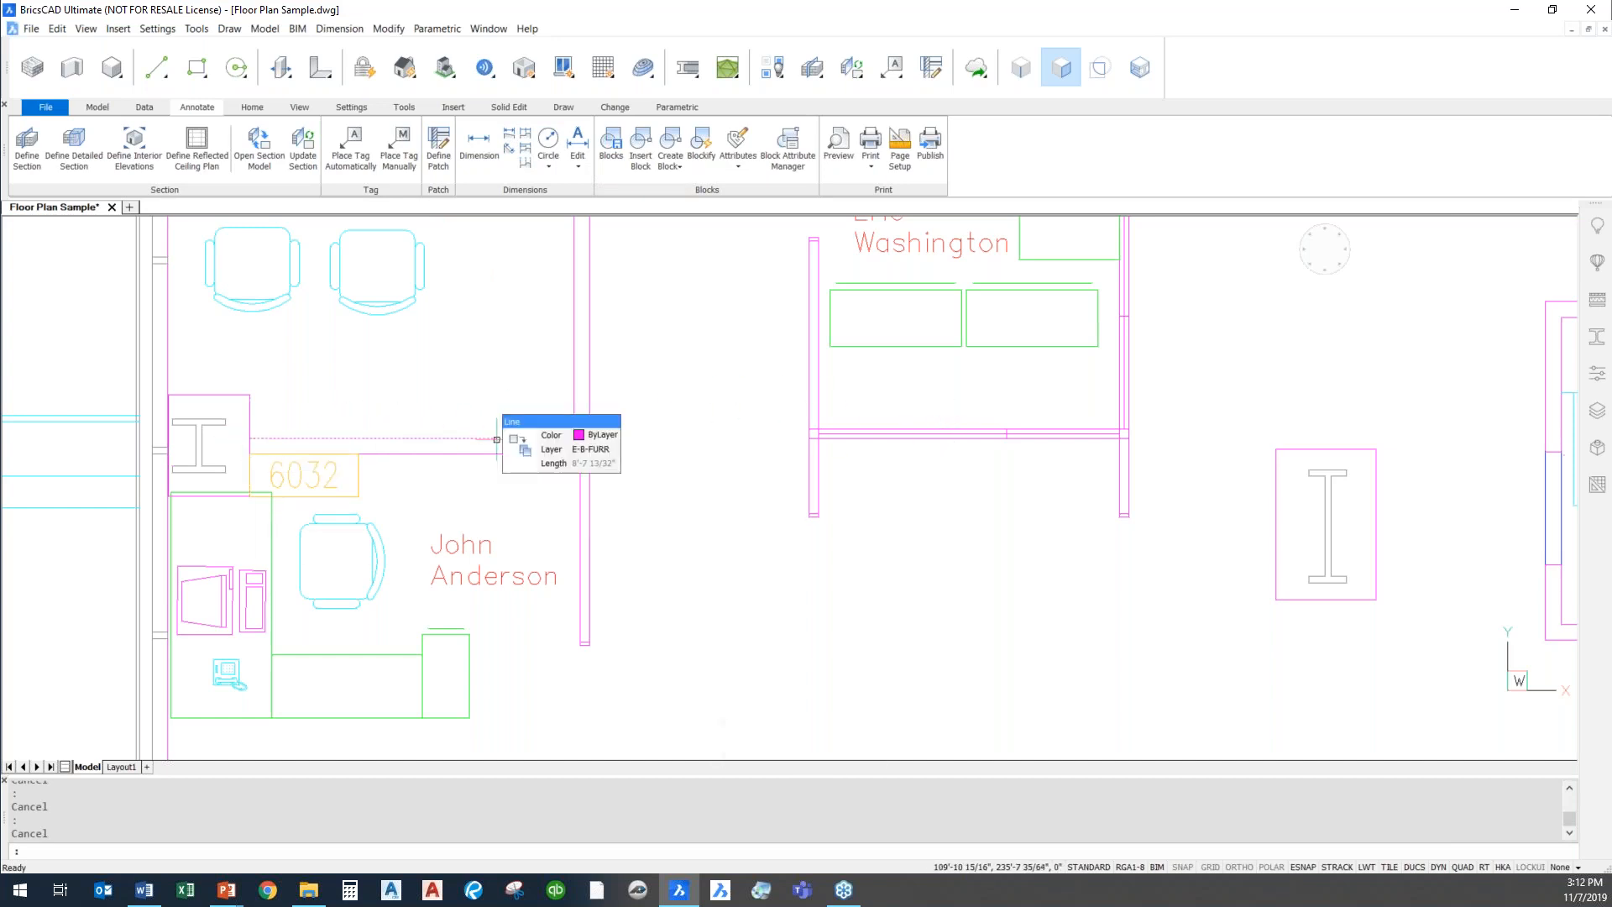
mouse_move(646, 470)
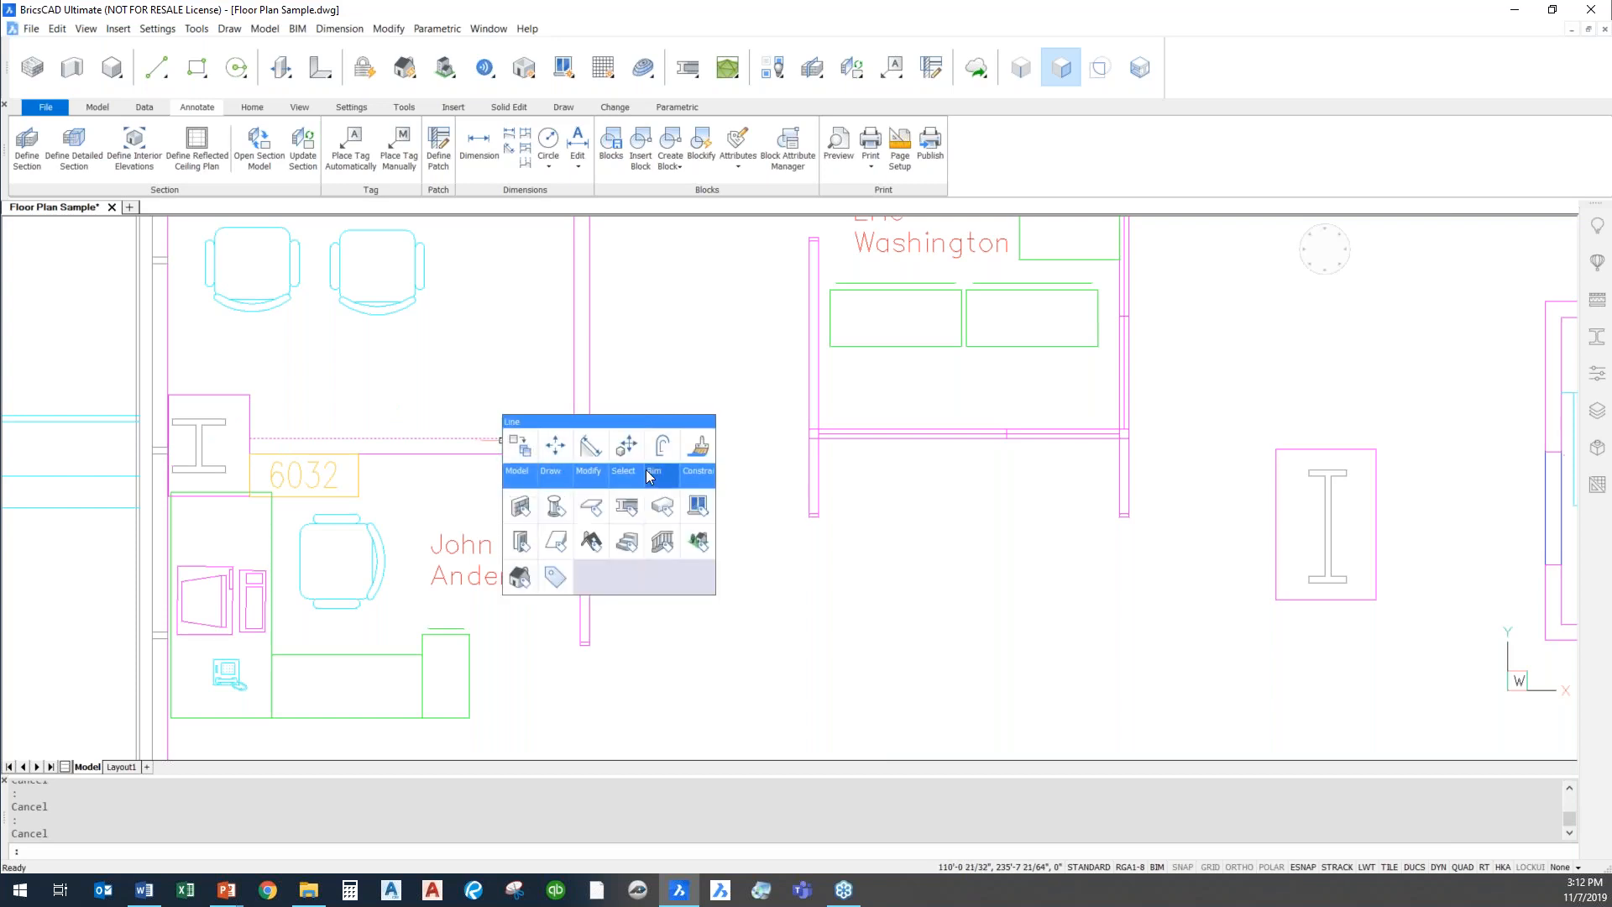
mouse_move(562, 472)
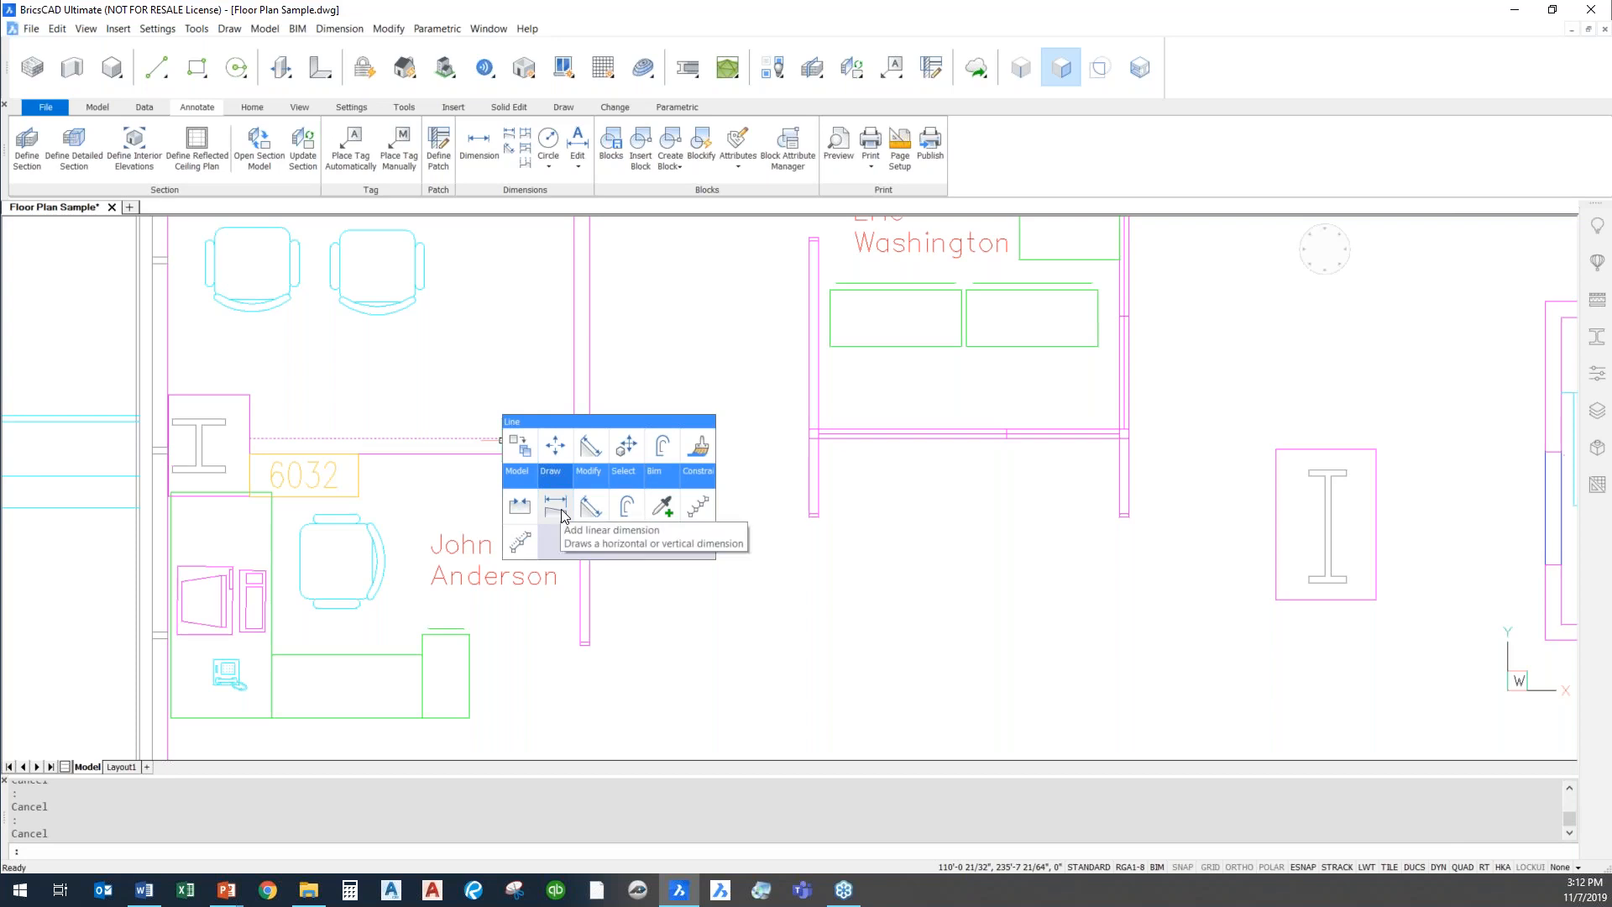
click(556, 503)
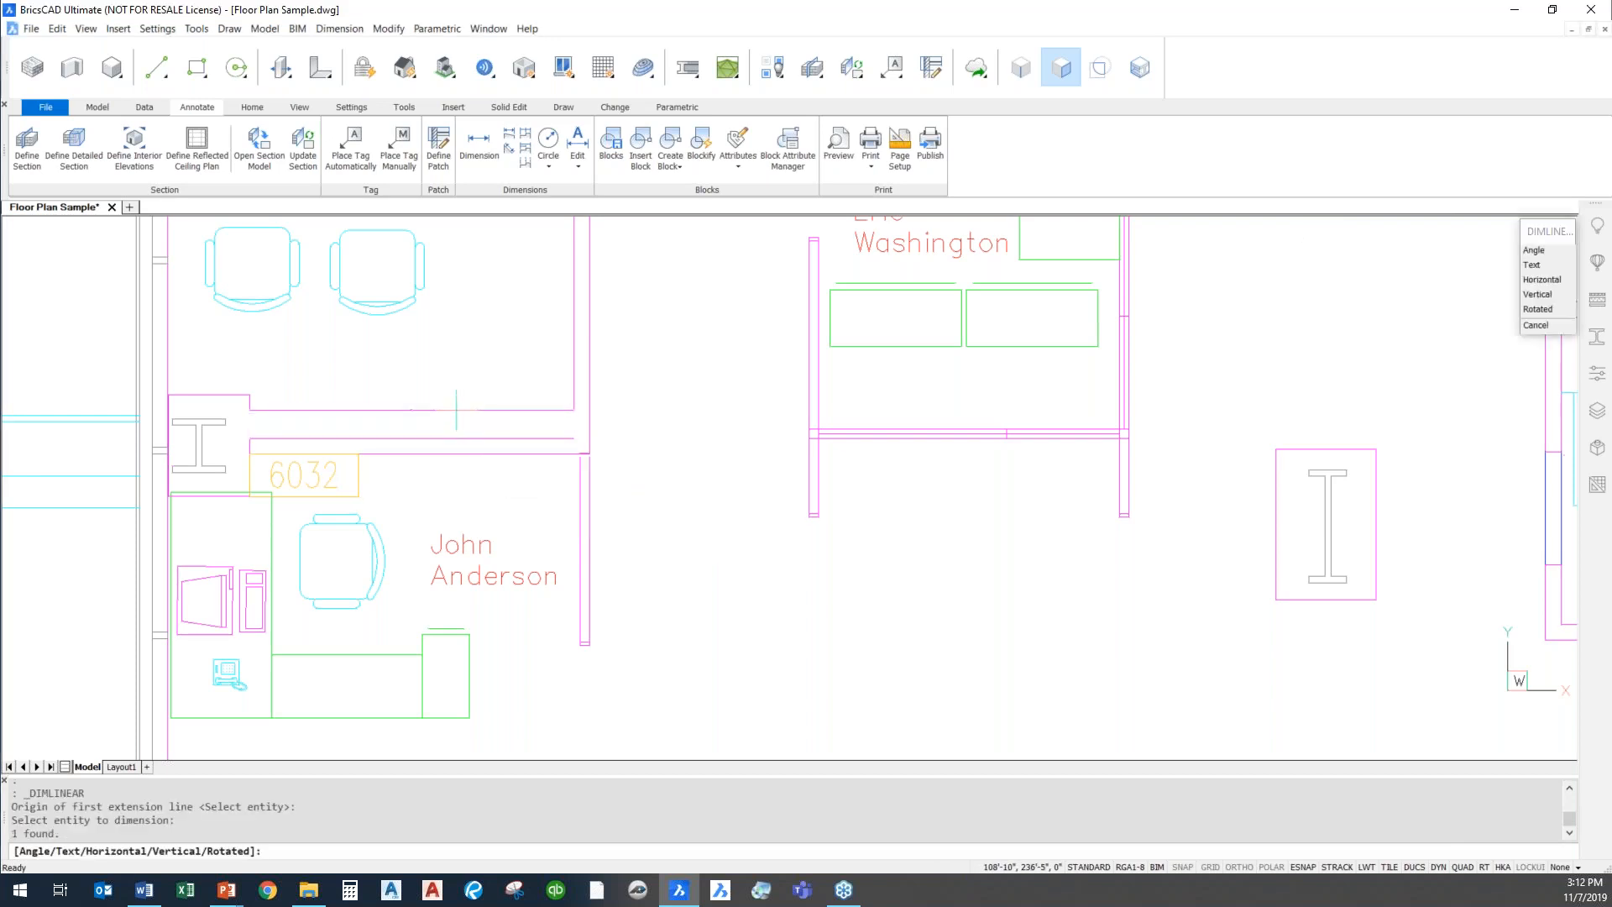
click(456, 414)
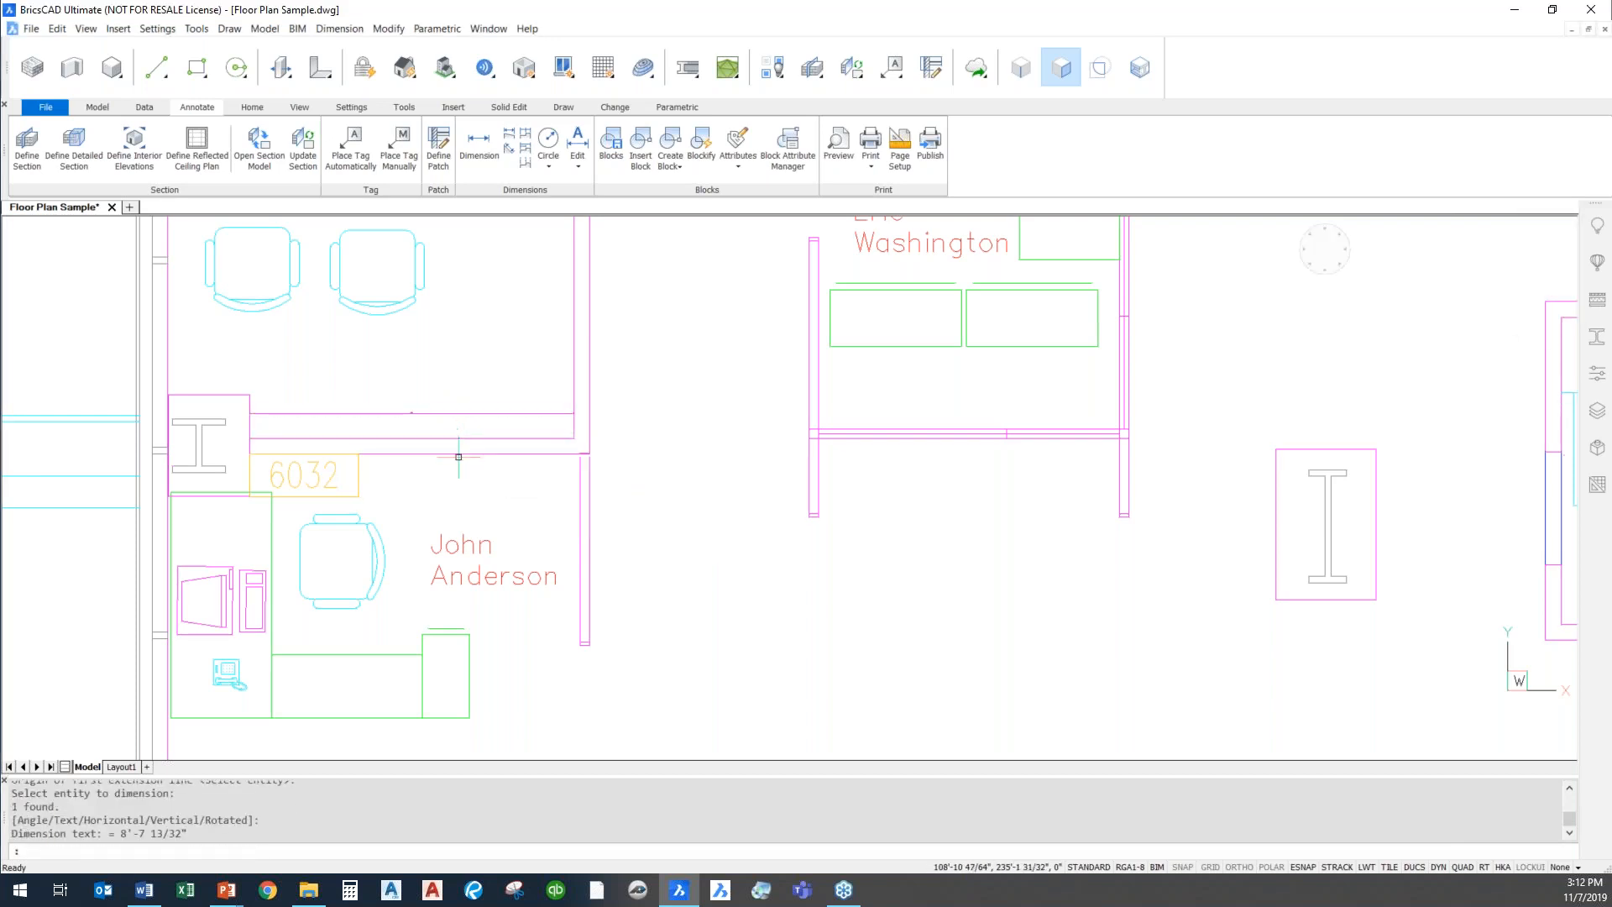
key(Escape)
Examine the new dimension's text up close and its color, layer and dimension style in the Quad.
scroll(422, 410, up, 10)
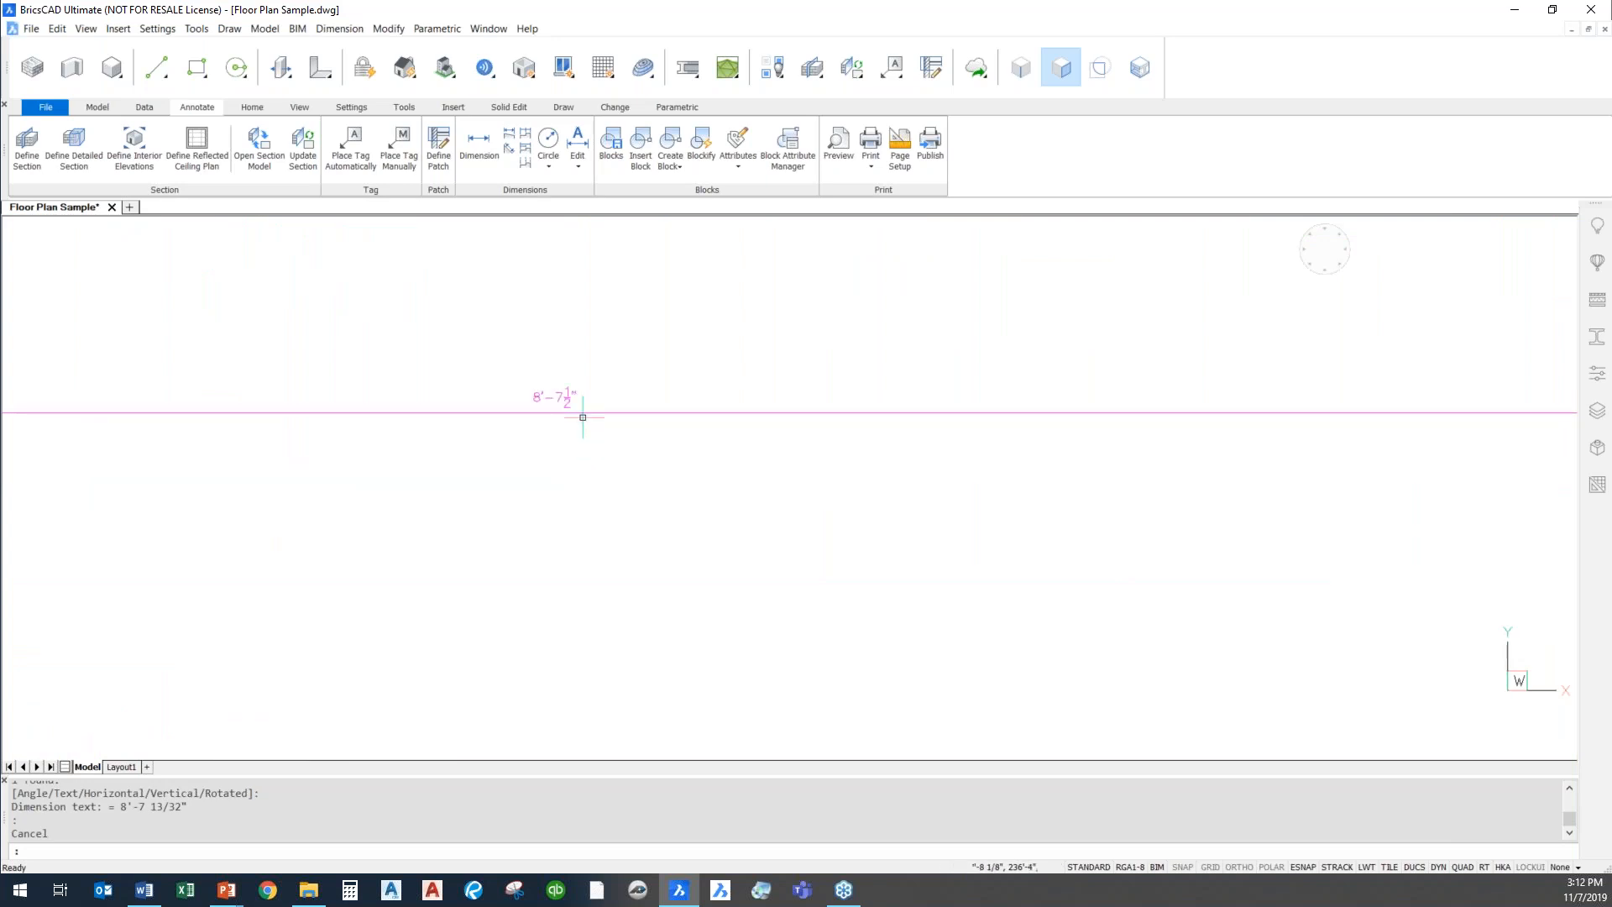
scroll(582, 381, down, 6)
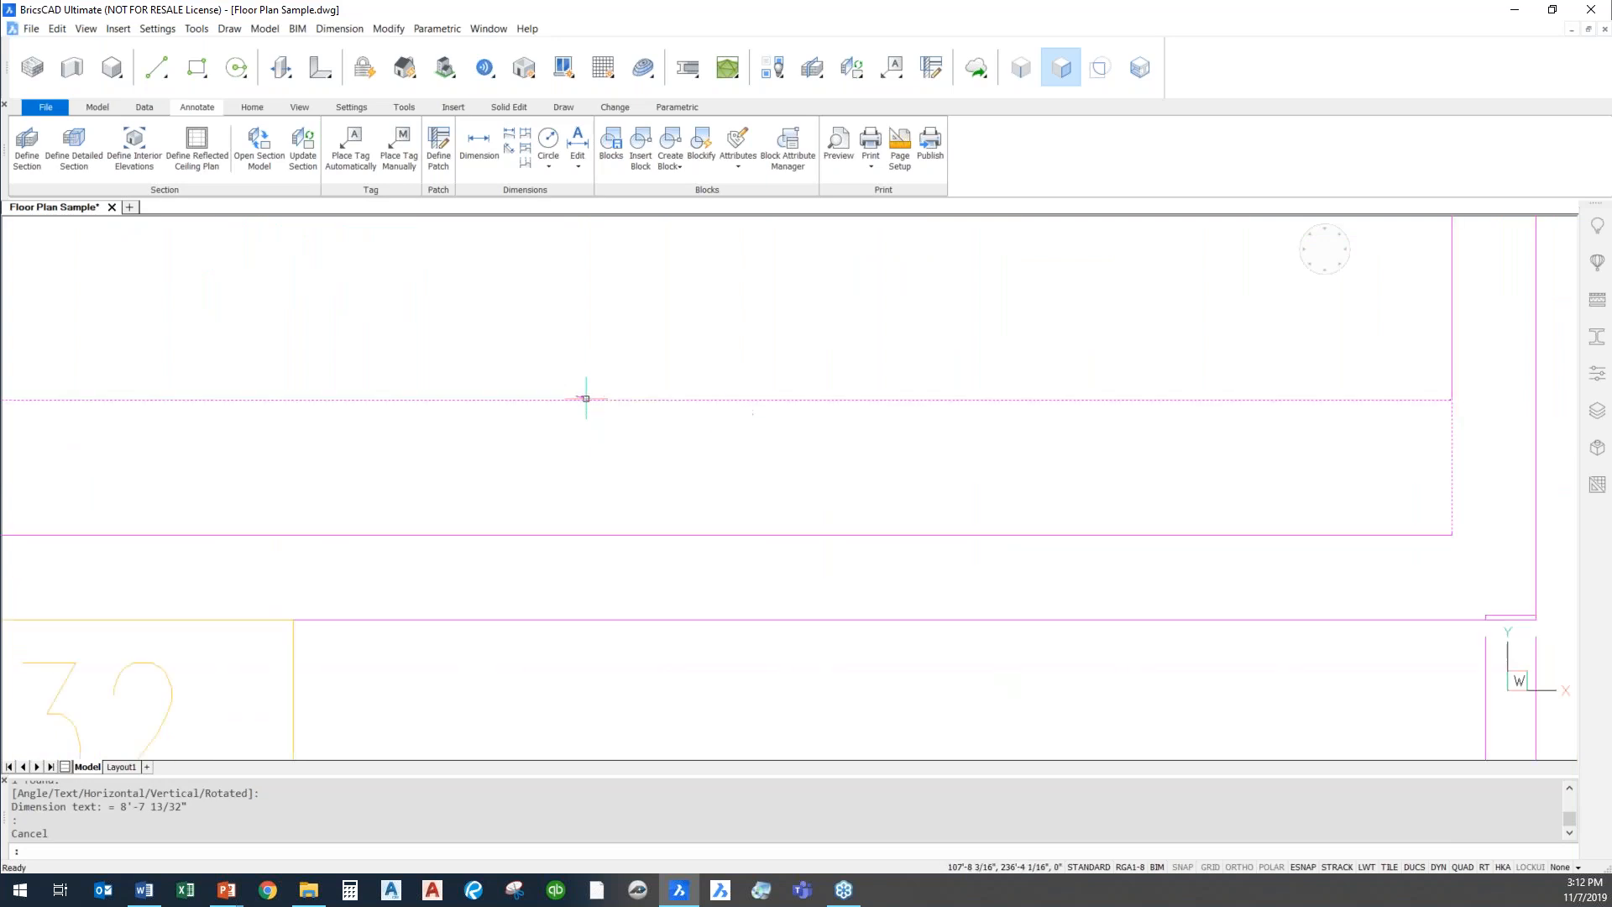
mouse_move(576, 401)
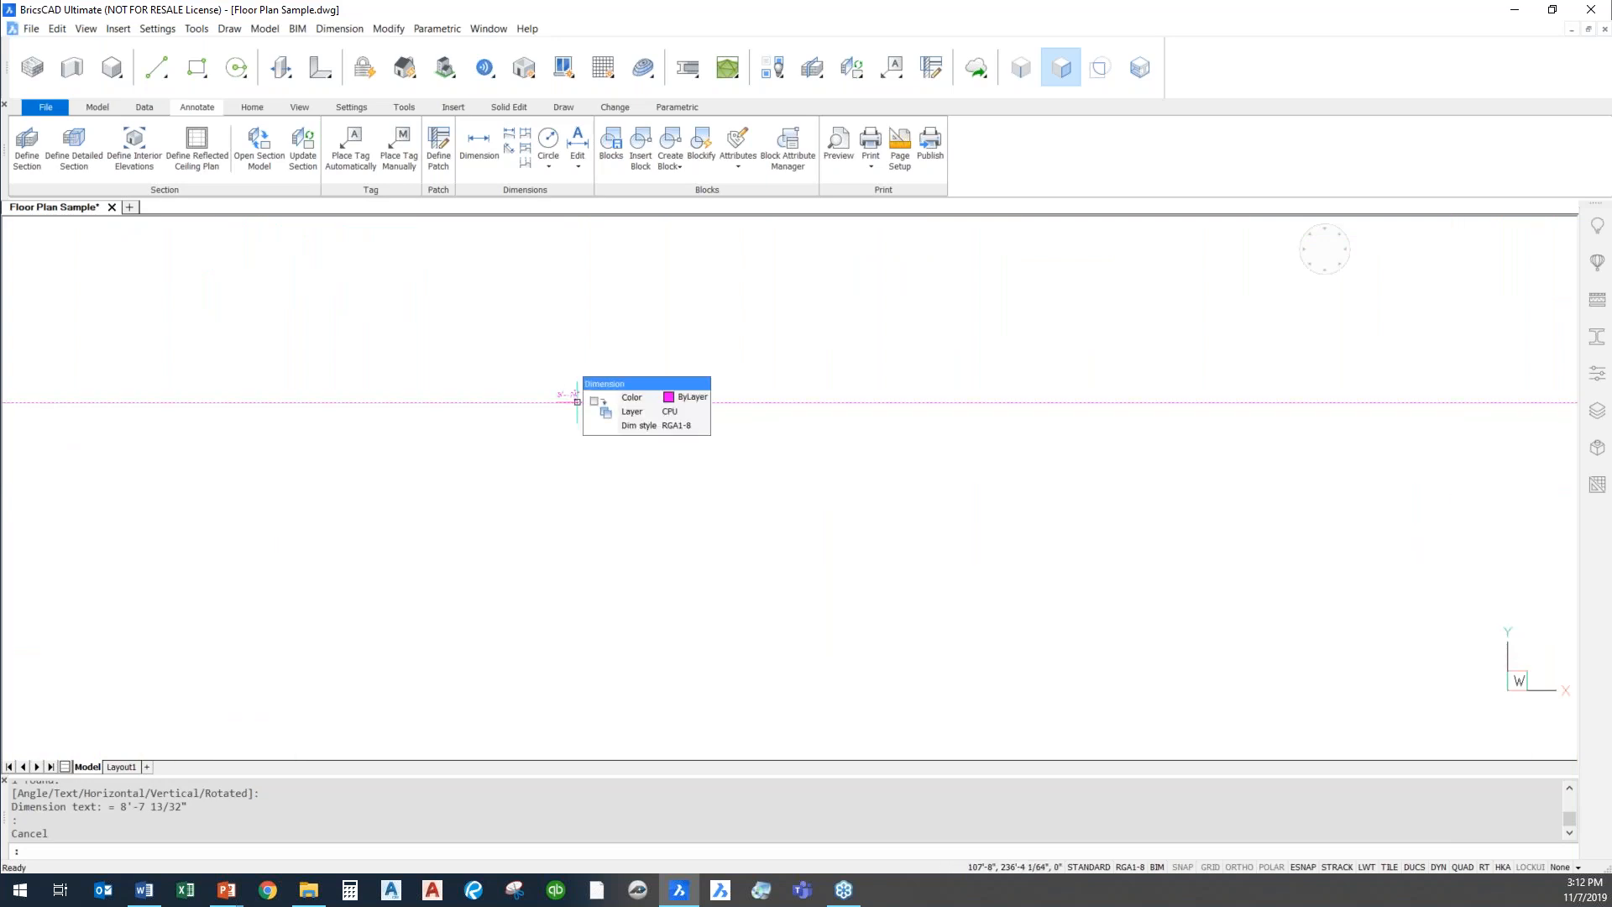
mouse_move(640, 438)
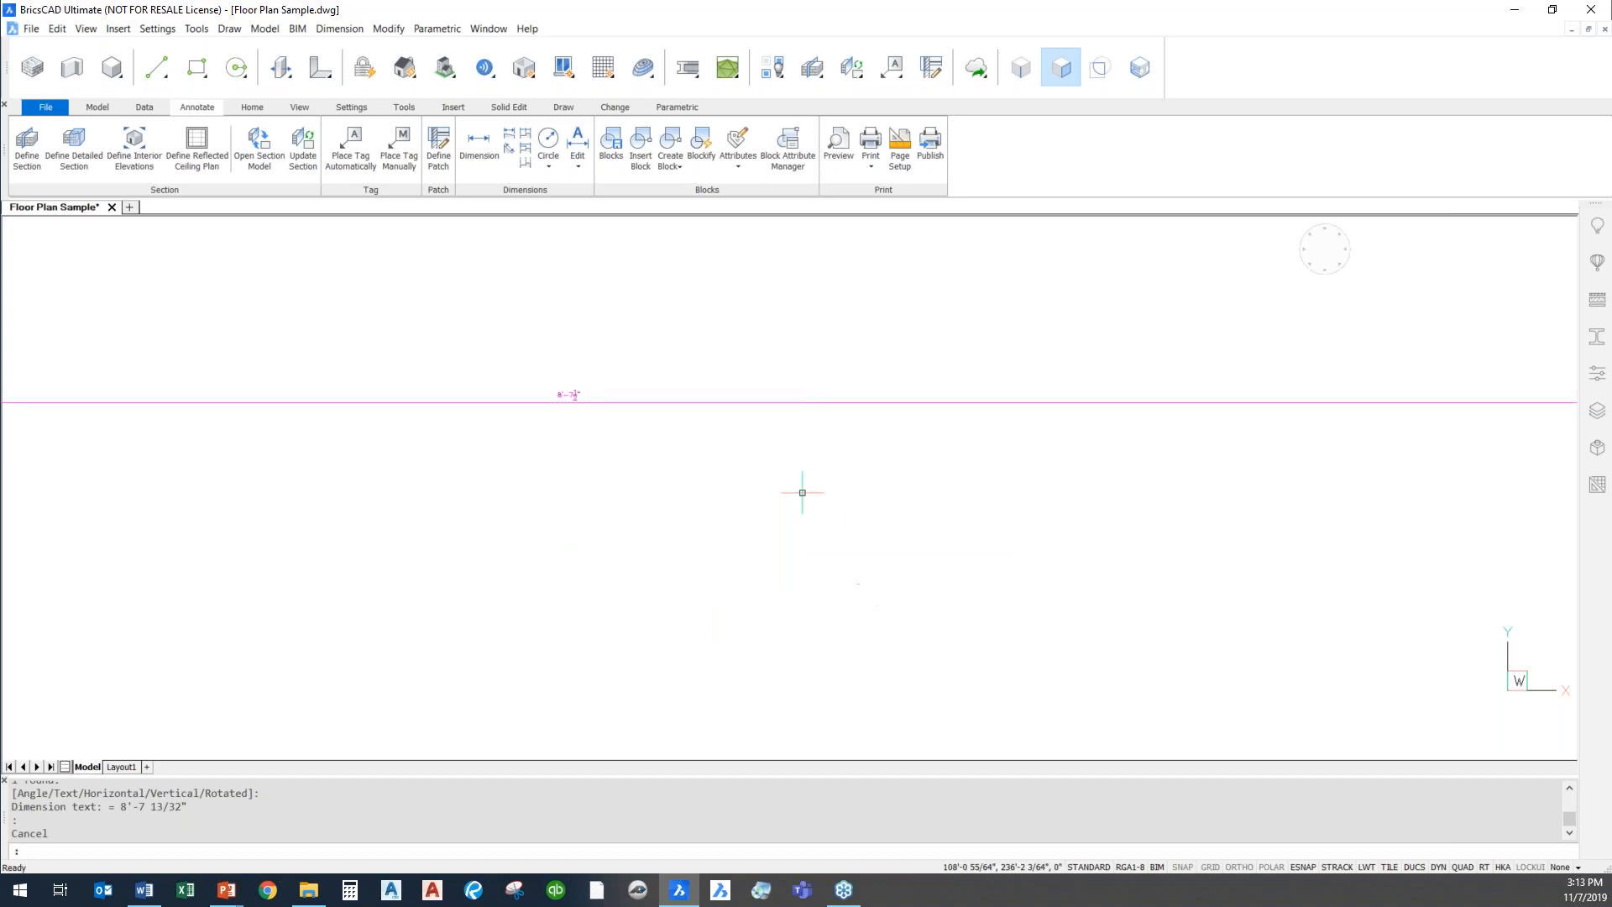
key(Escape)
Open the block definition editing dialog for furniture block FC42X18D just above room tag 6046, and cancel it.
scroll(587, 417, up, 6)
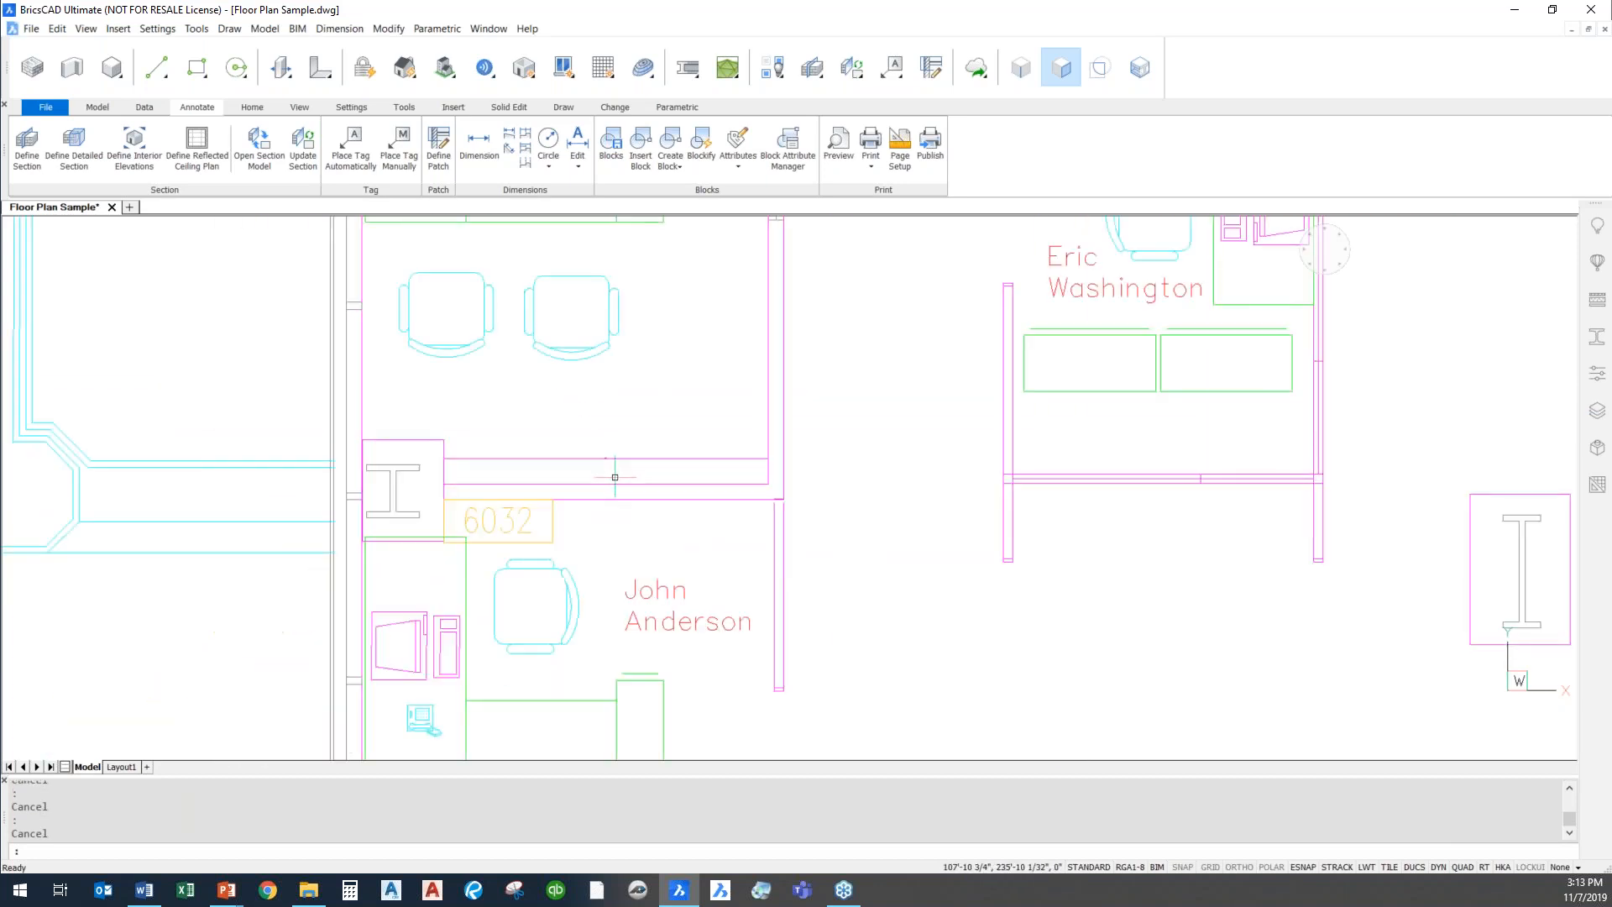
scroll(614, 477, up, 2)
middle_drag(865, 461, 547, 497)
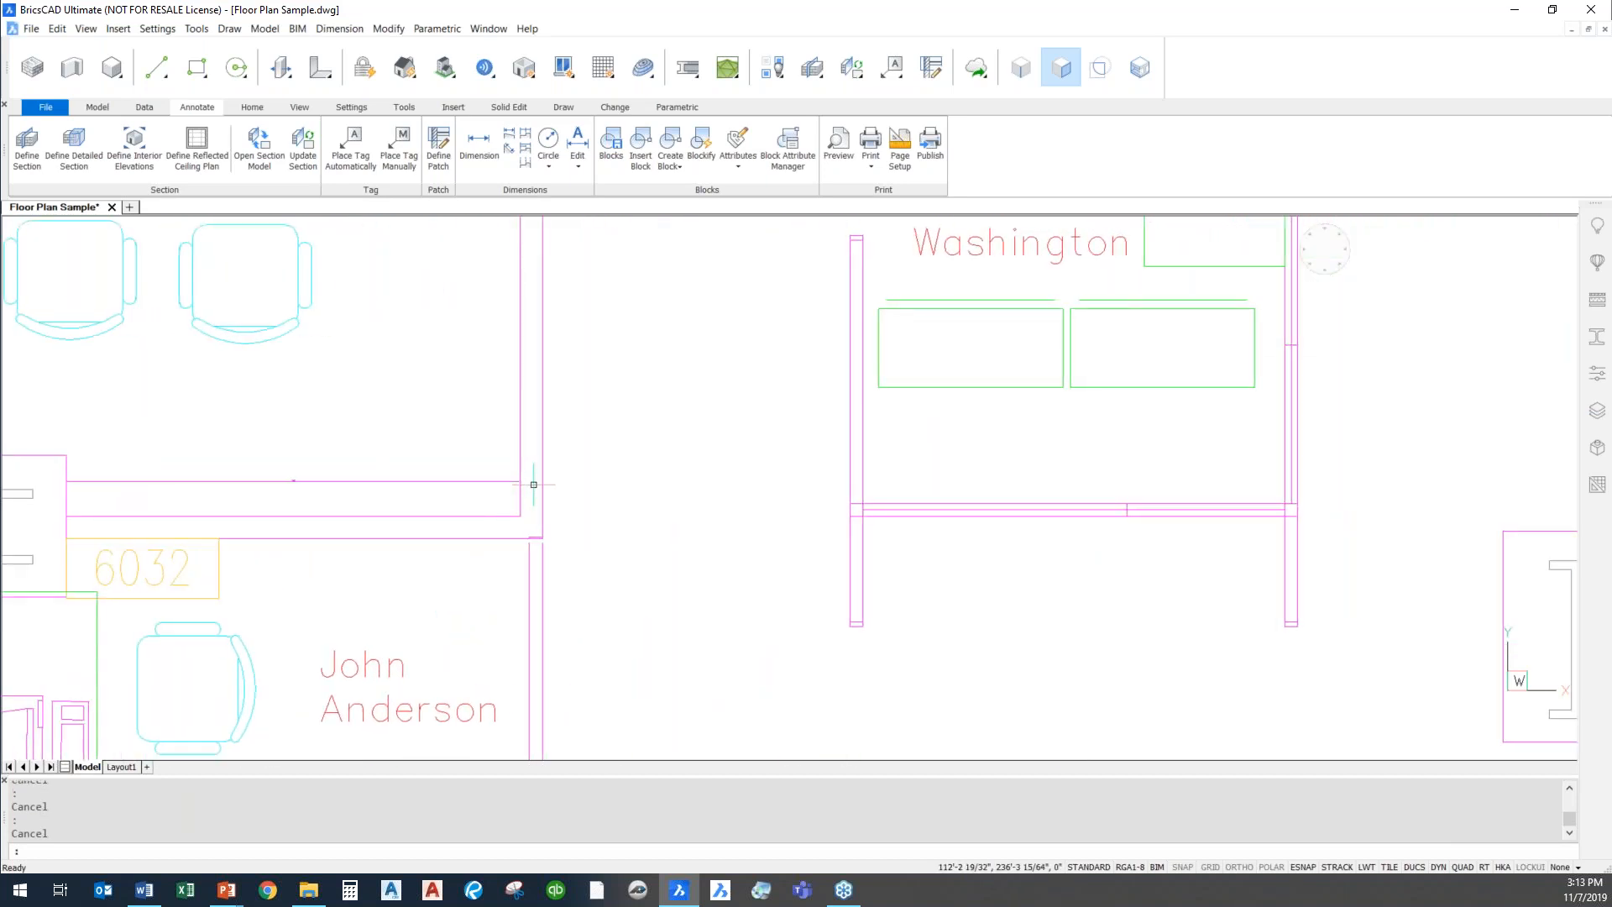
scroll(673, 461, down, 6)
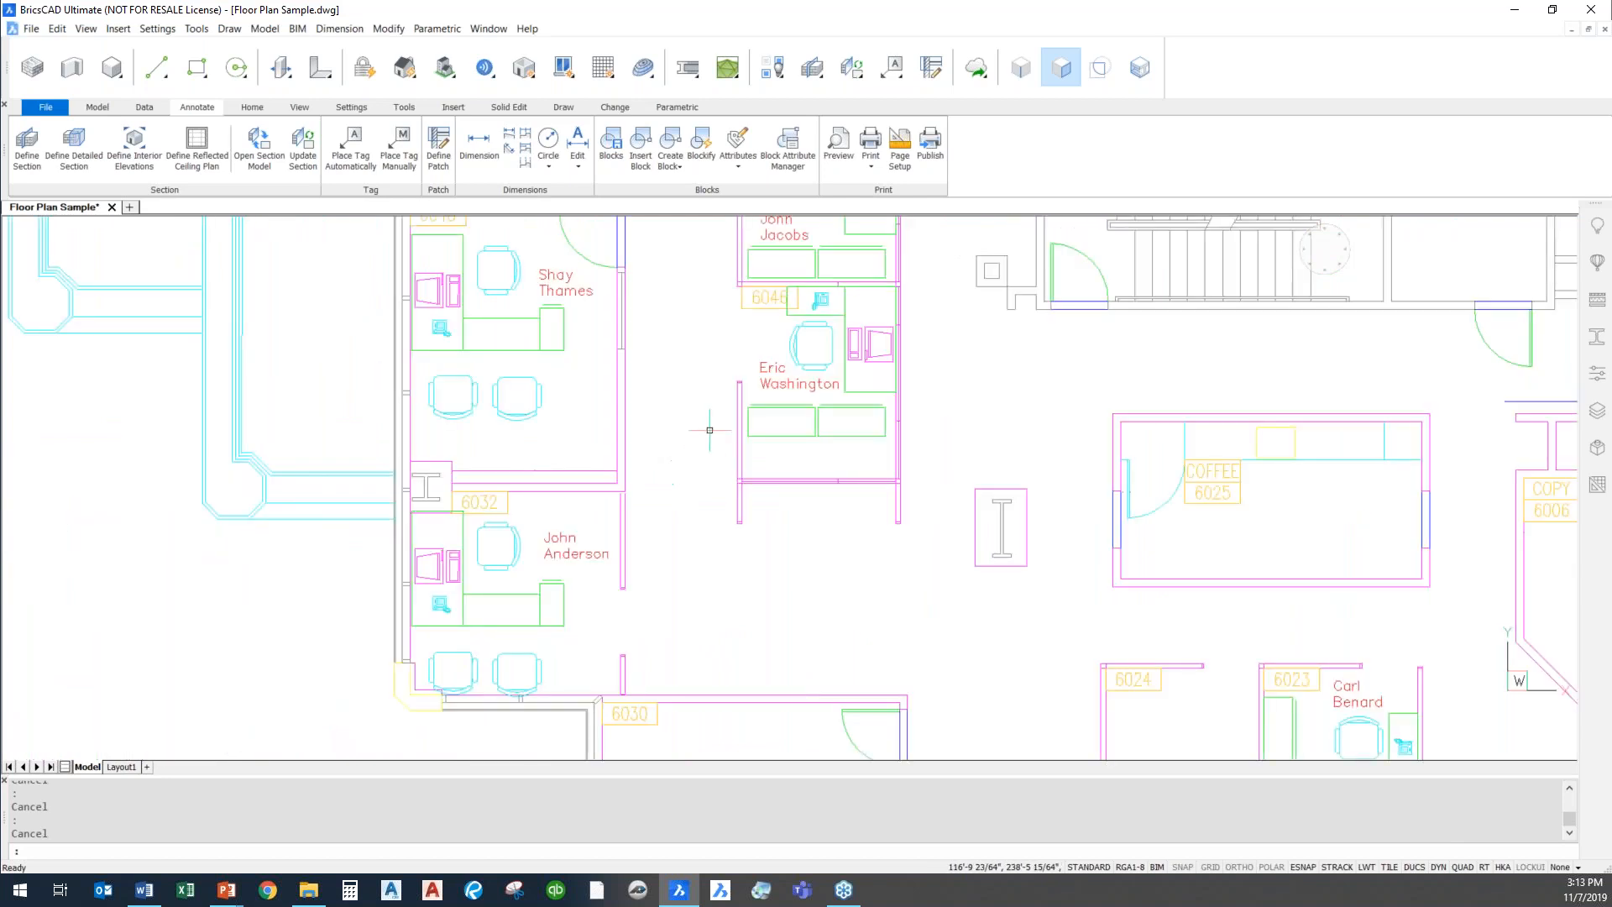
middle_drag(704, 446, 673, 526)
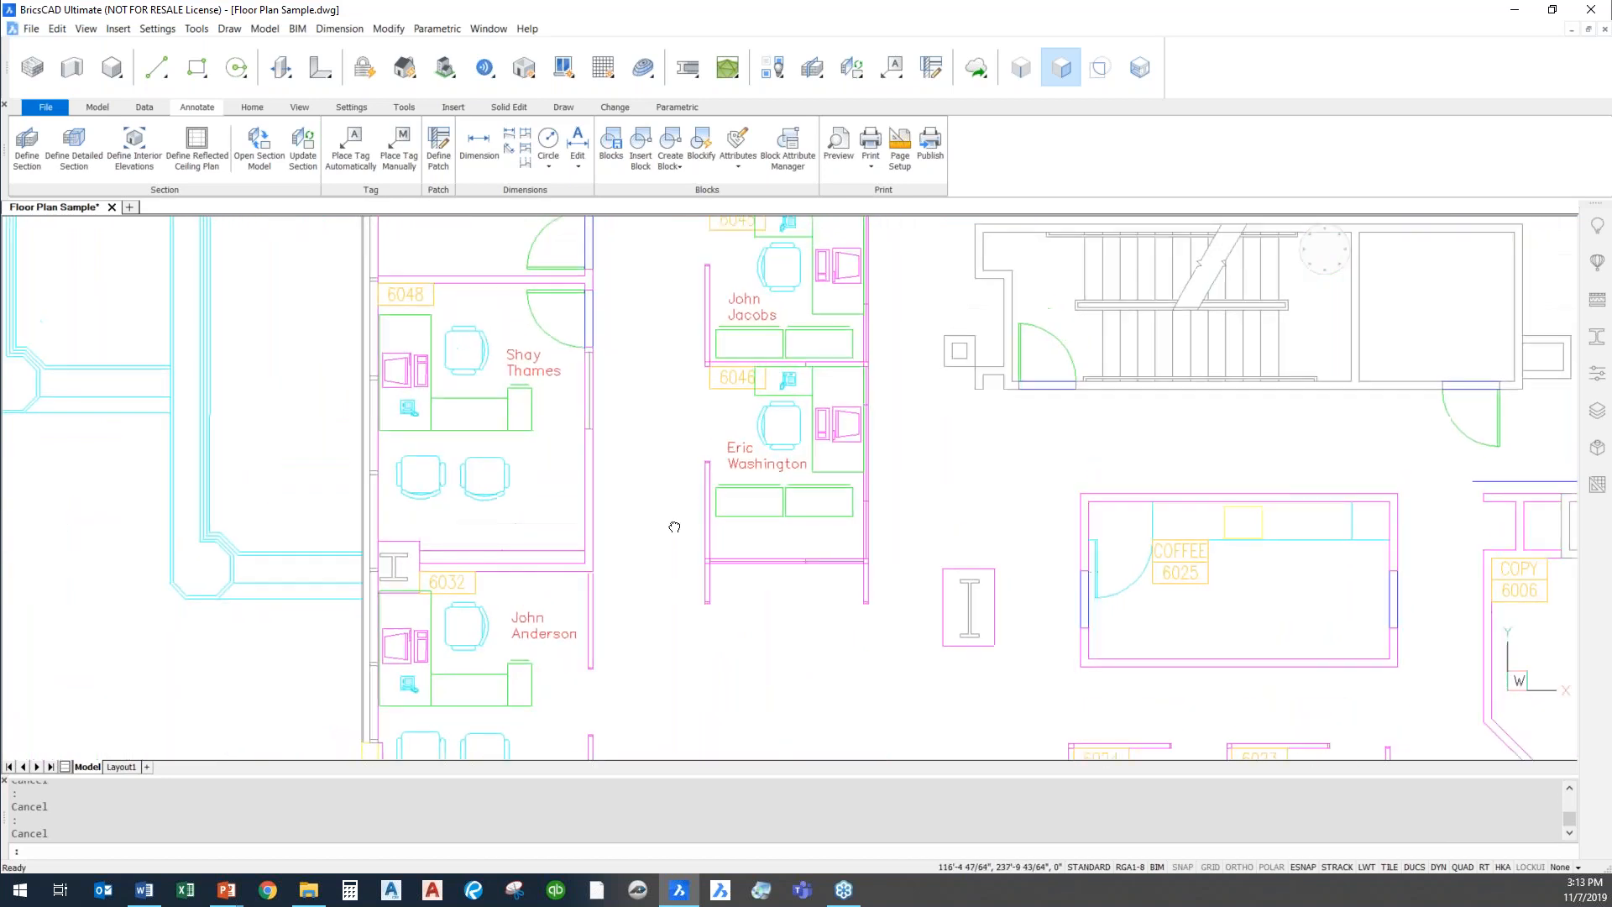
mouse_move(765, 328)
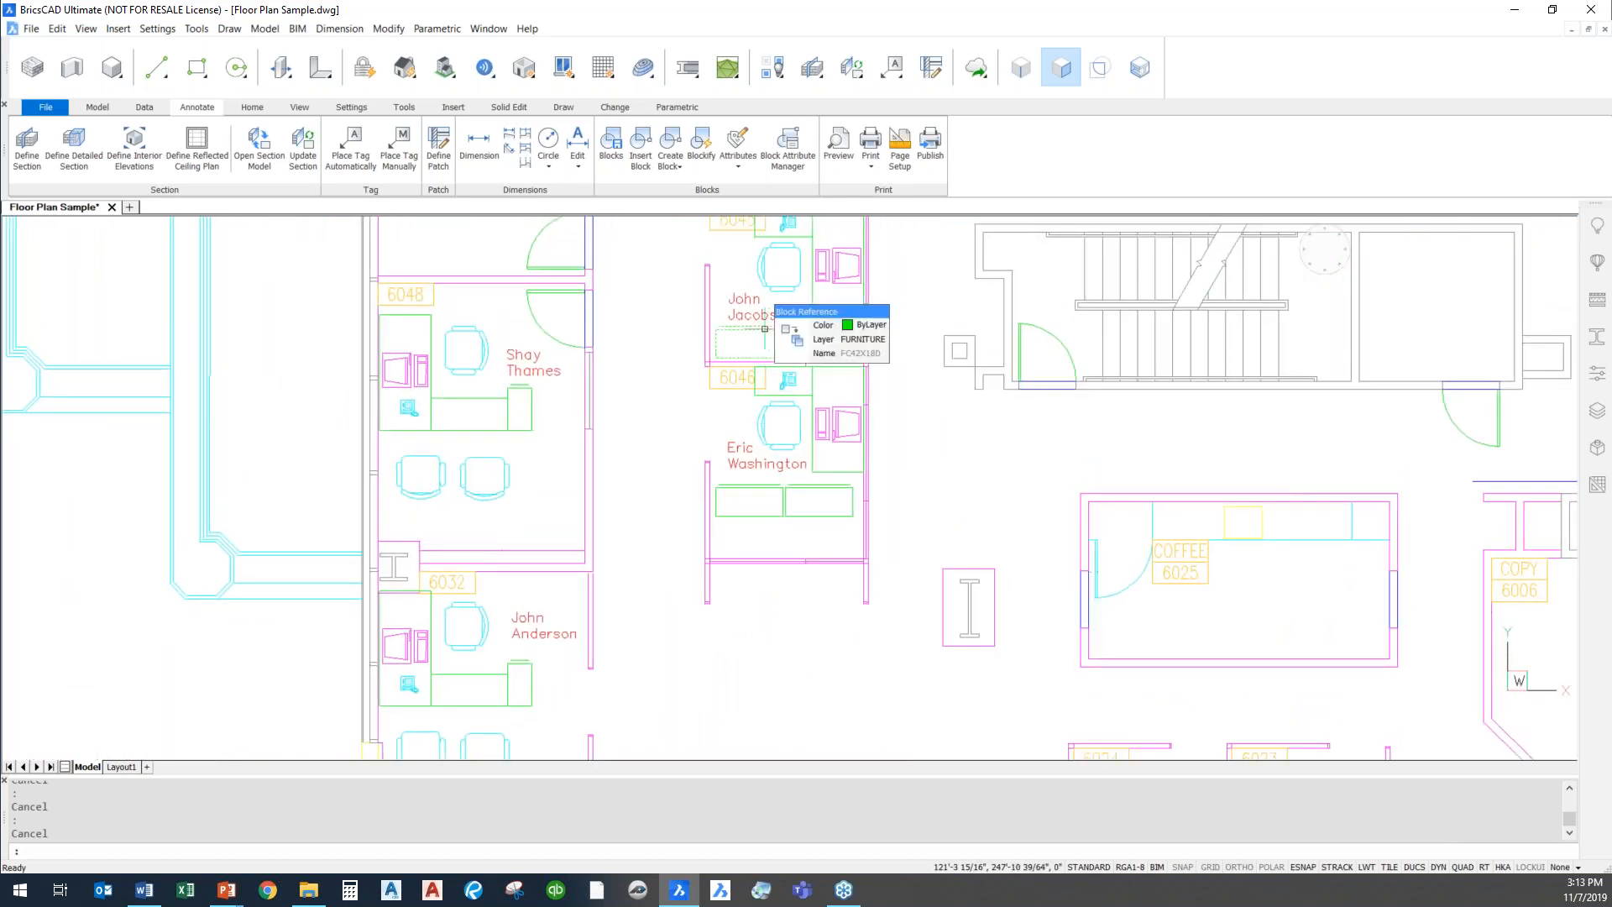
mouse_move(836, 370)
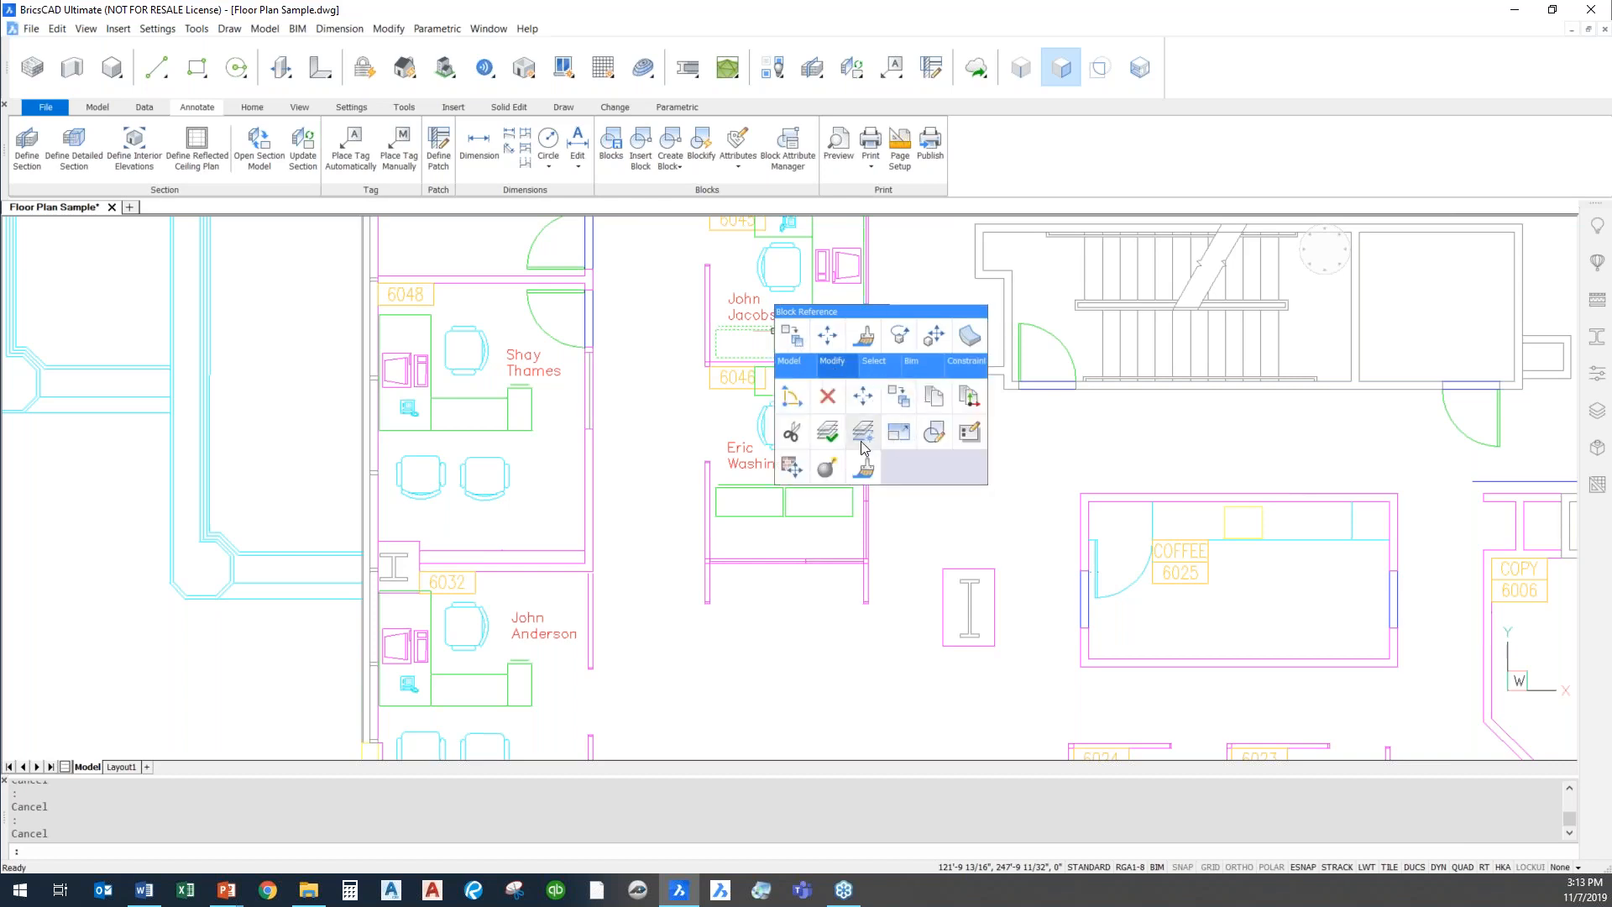
click(934, 433)
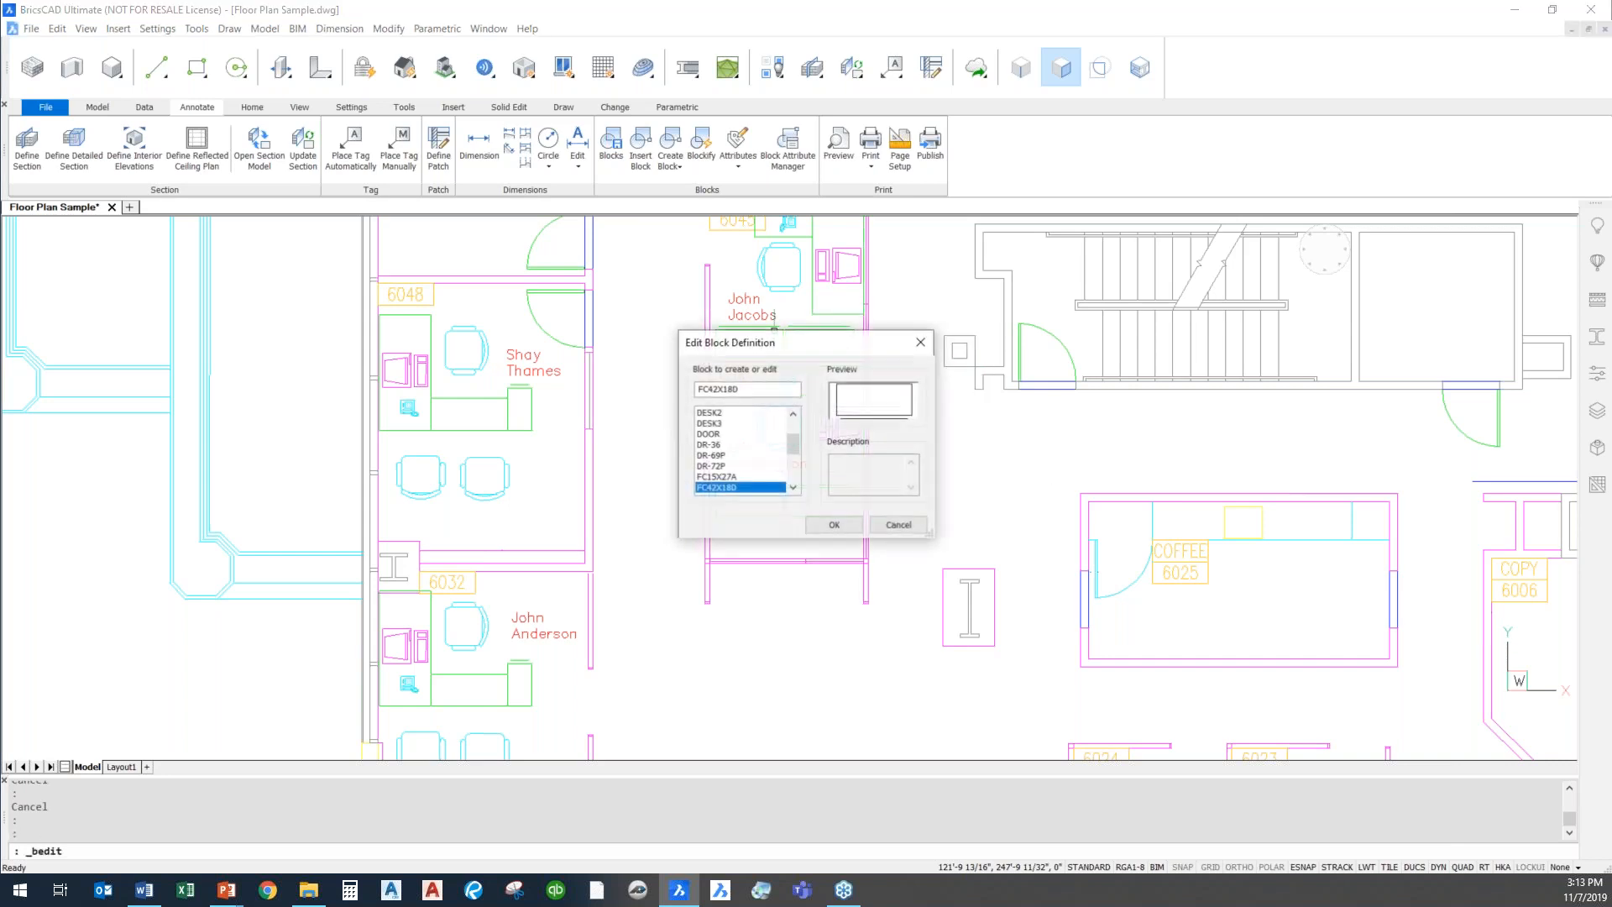
click(897, 526)
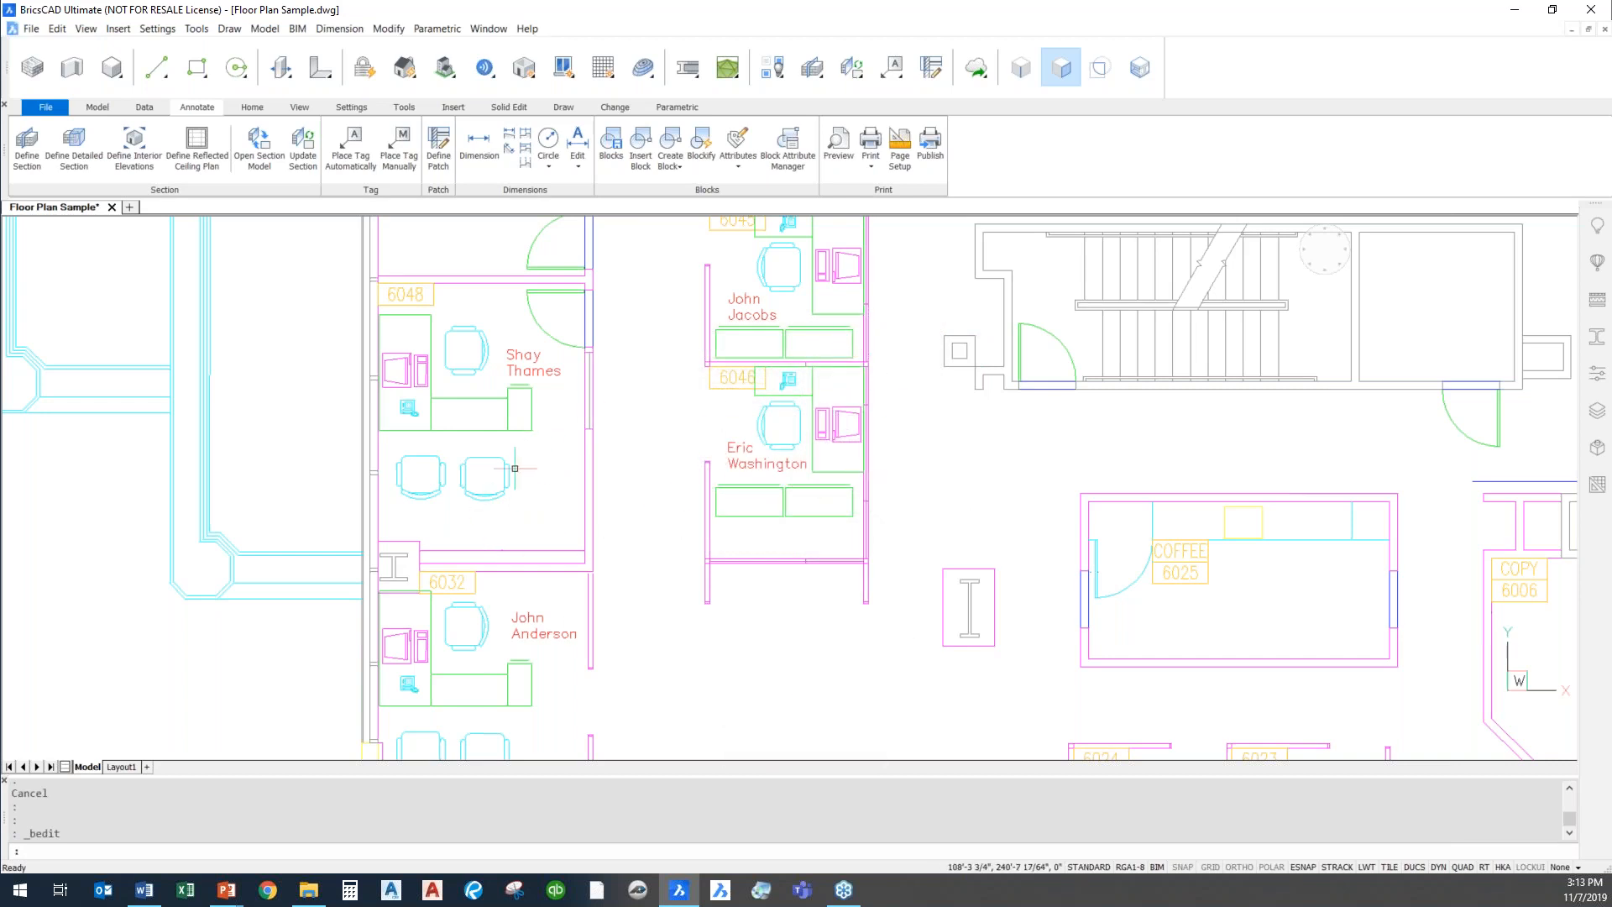
key(Escape)
key(Escape)
Examine the Quad's suggested command for the short wall line at the upper right of room 6028, and dismiss it.
scroll(913, 516, down, 3)
middle_drag(910, 524, 603, 328)
scroll(636, 579, up, 4)
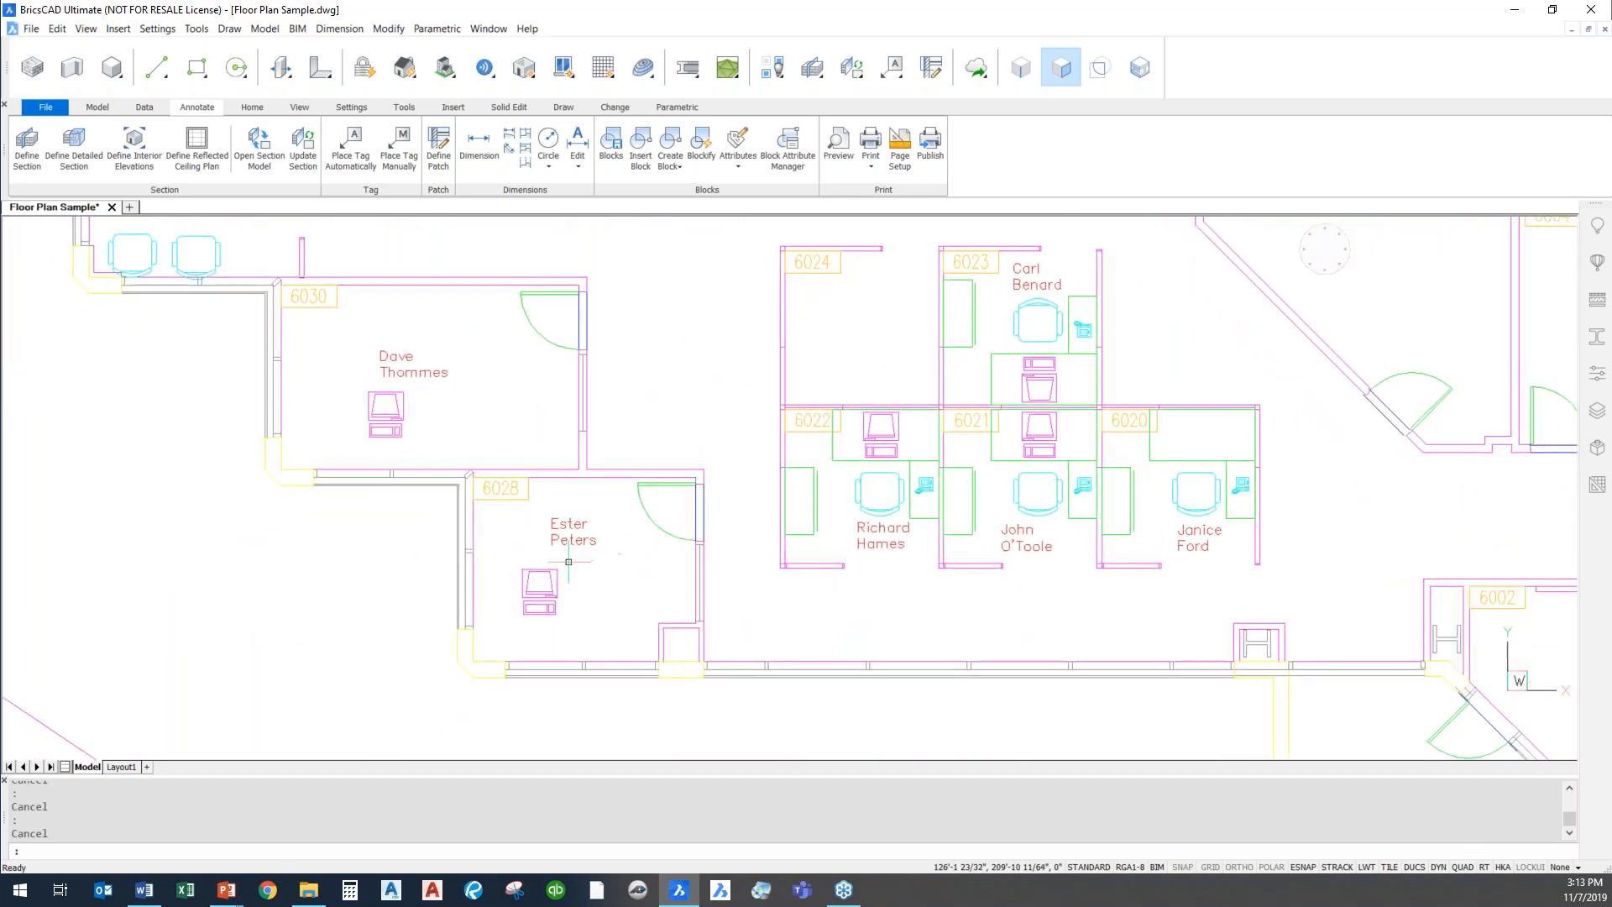
mouse_move(556, 580)
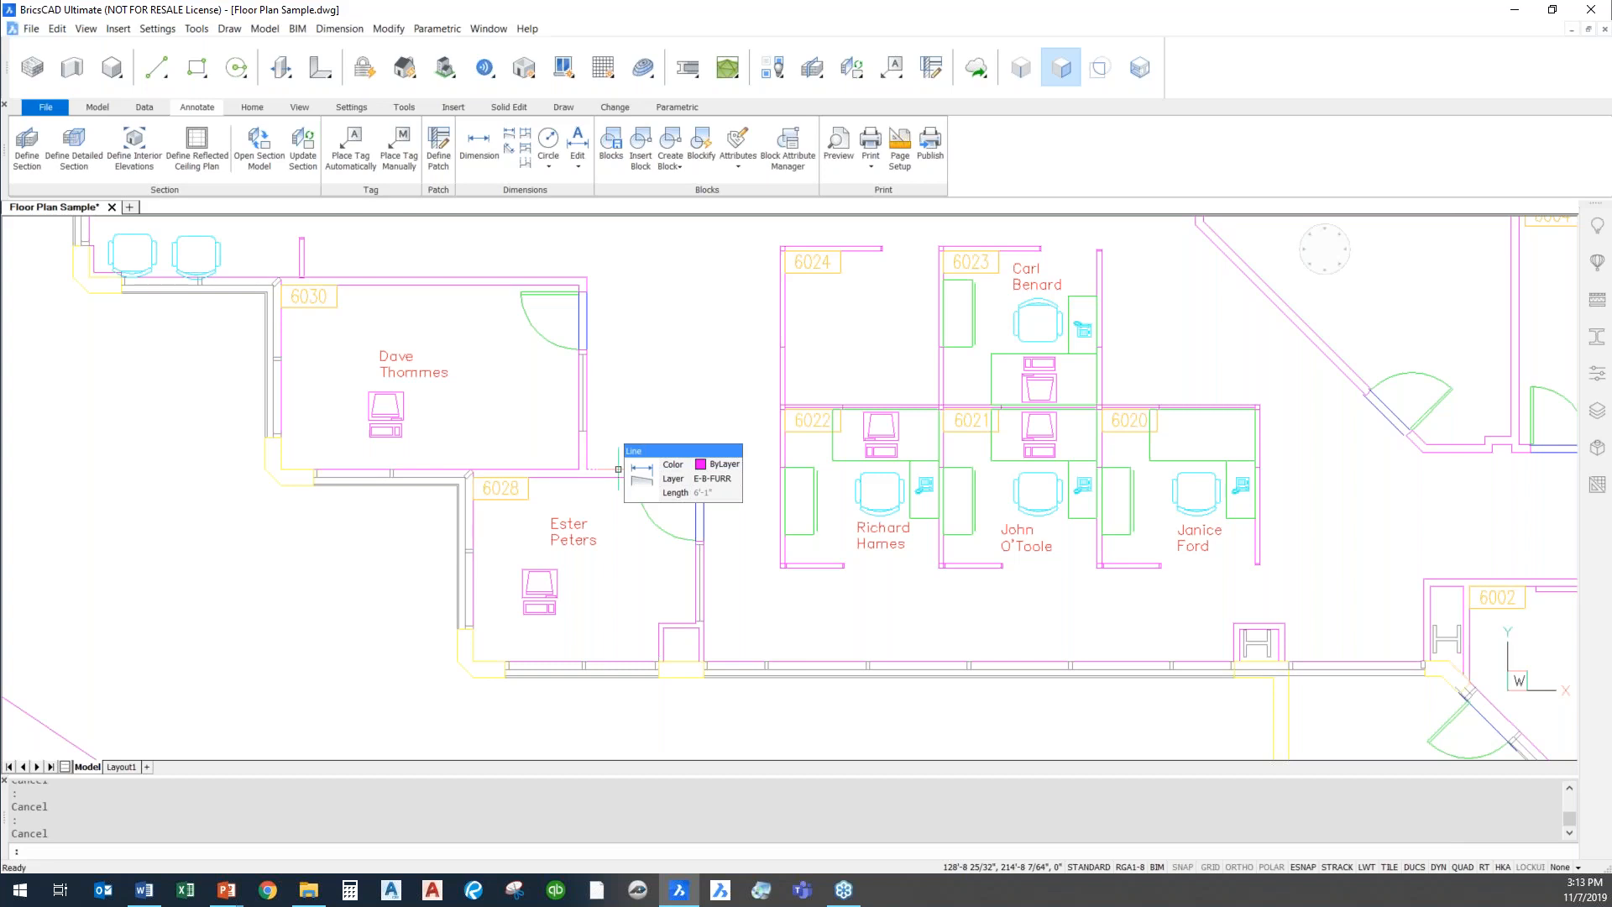
mouse_move(659, 478)
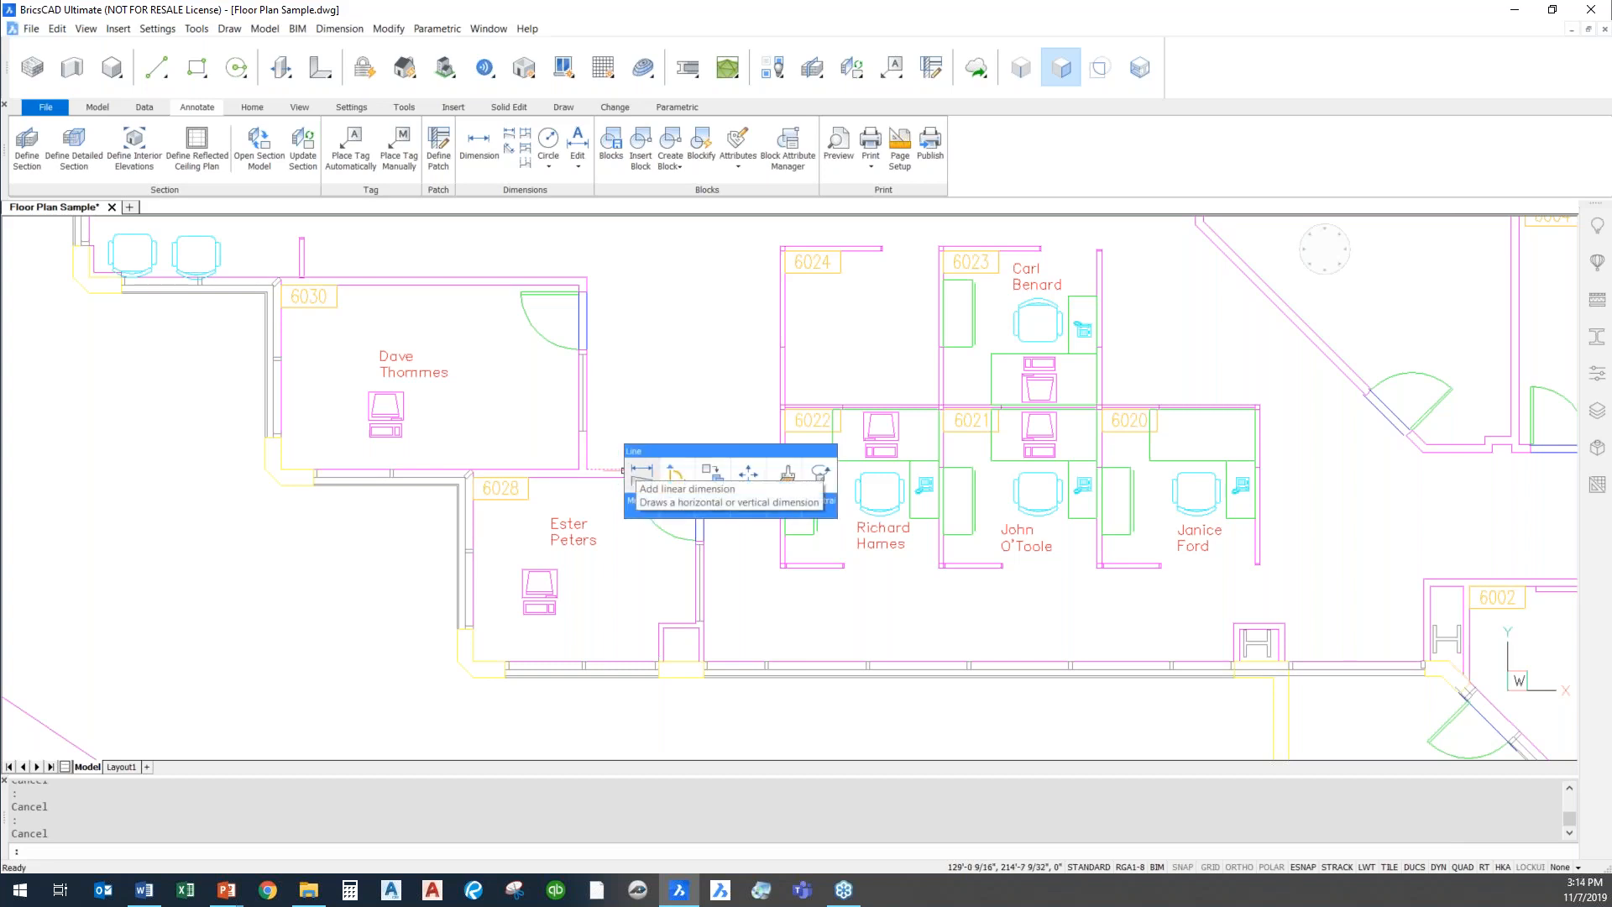
key(Escape)
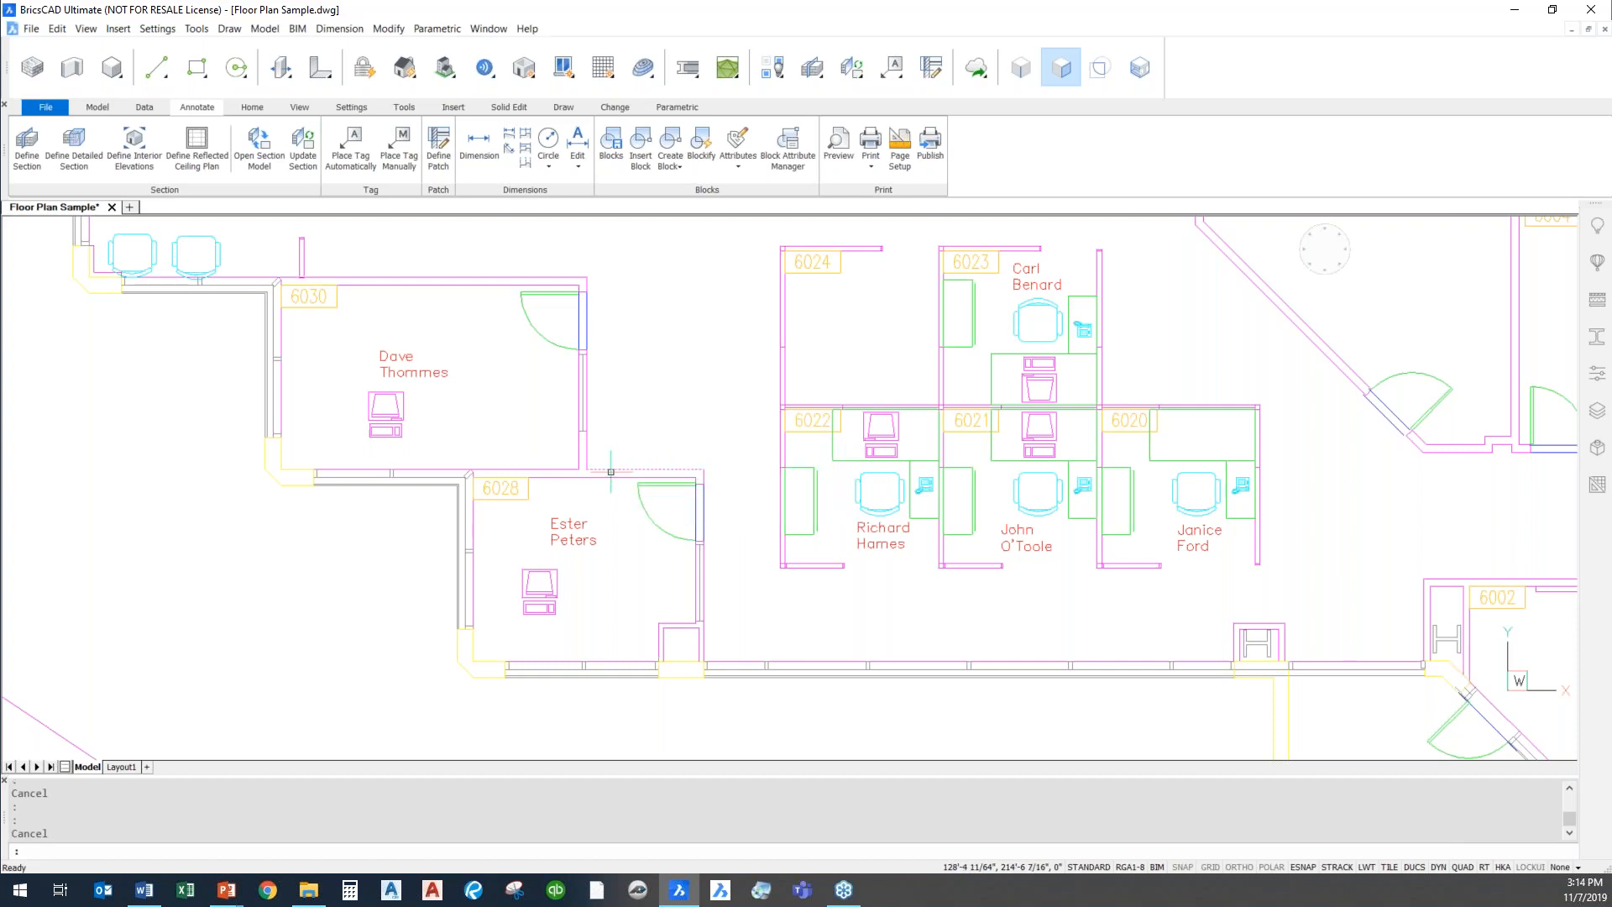
Inspect the Color property and browse the Layer choices for room 6028's upper wall line in the Quad, and return to its commands.
click(723, 468)
click(735, 468)
click(735, 468)
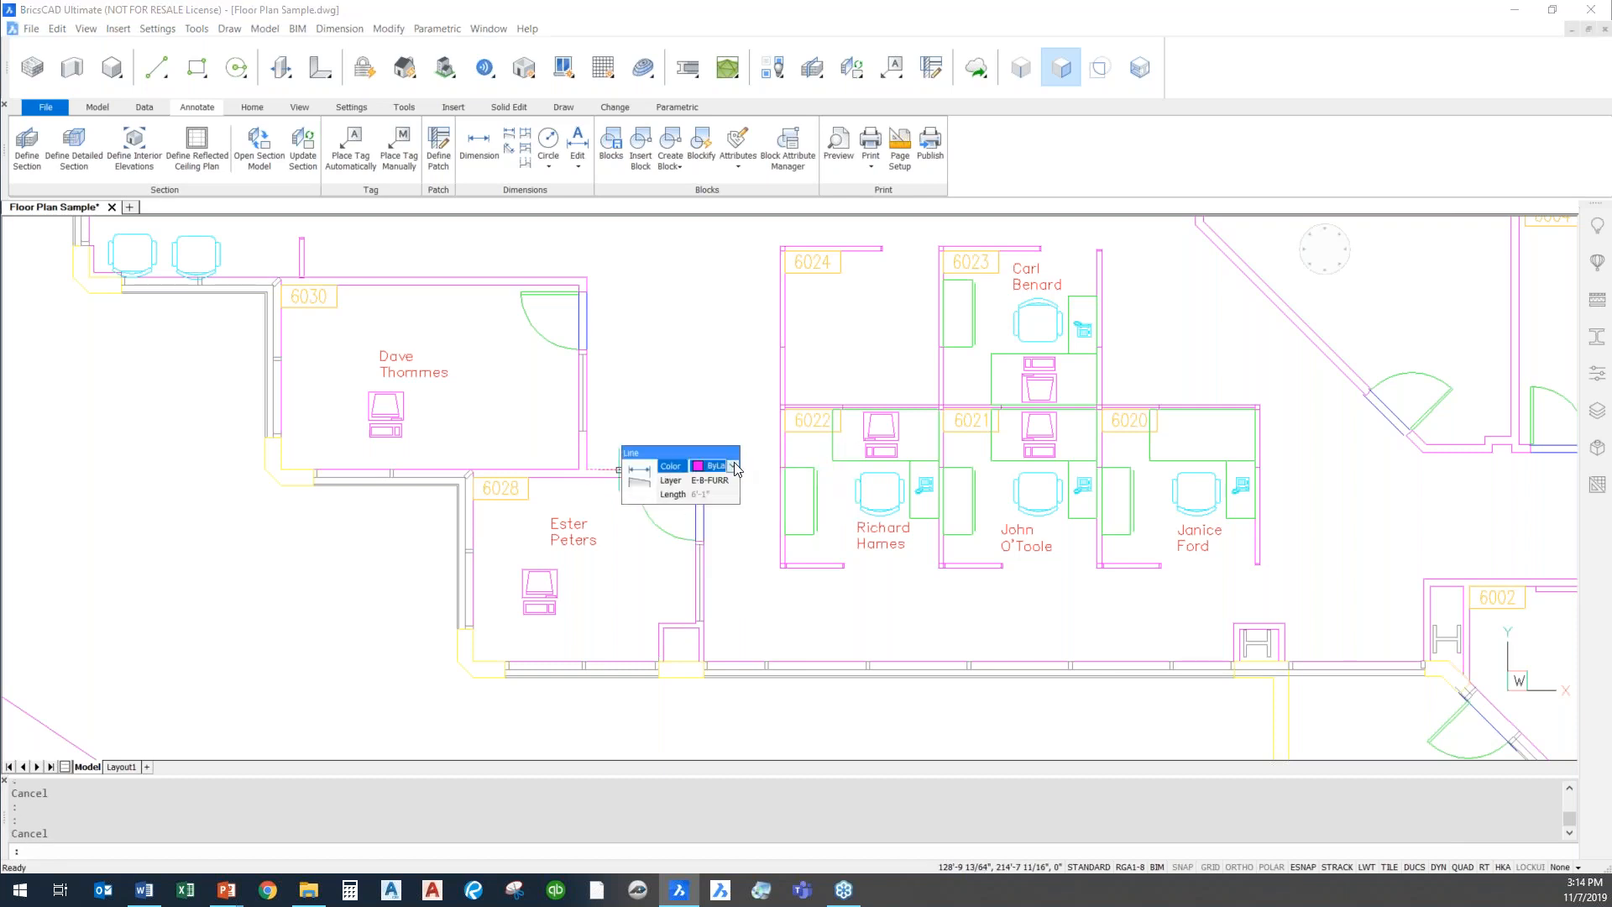
click(722, 480)
click(734, 481)
scroll(768, 522, down, 3)
scroll(783, 588, up, 3)
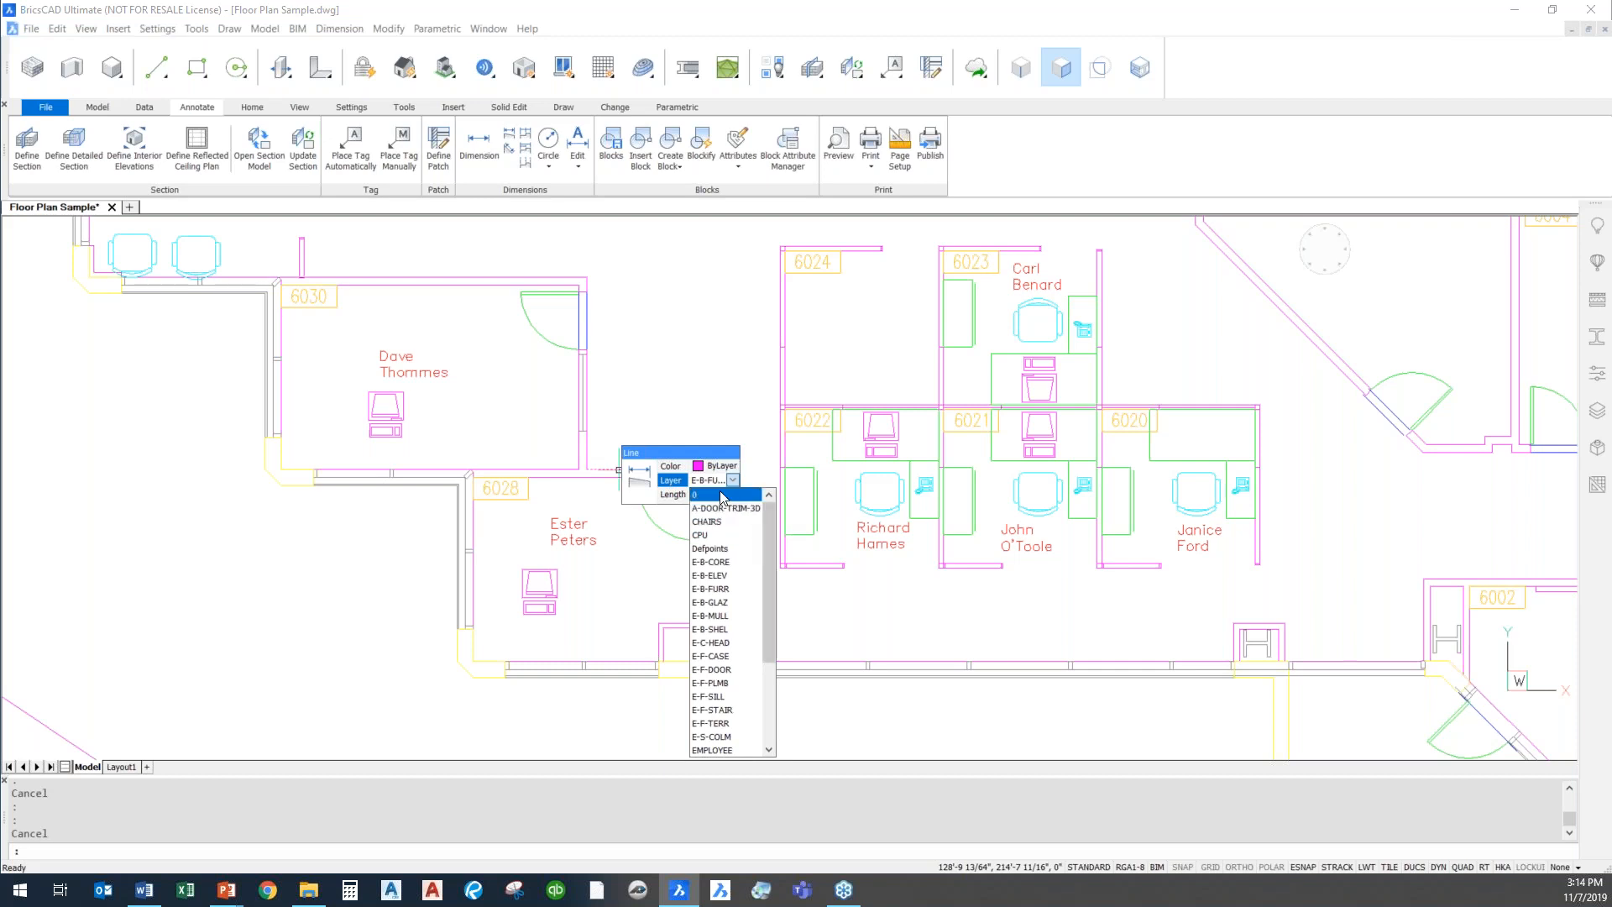
click(686, 460)
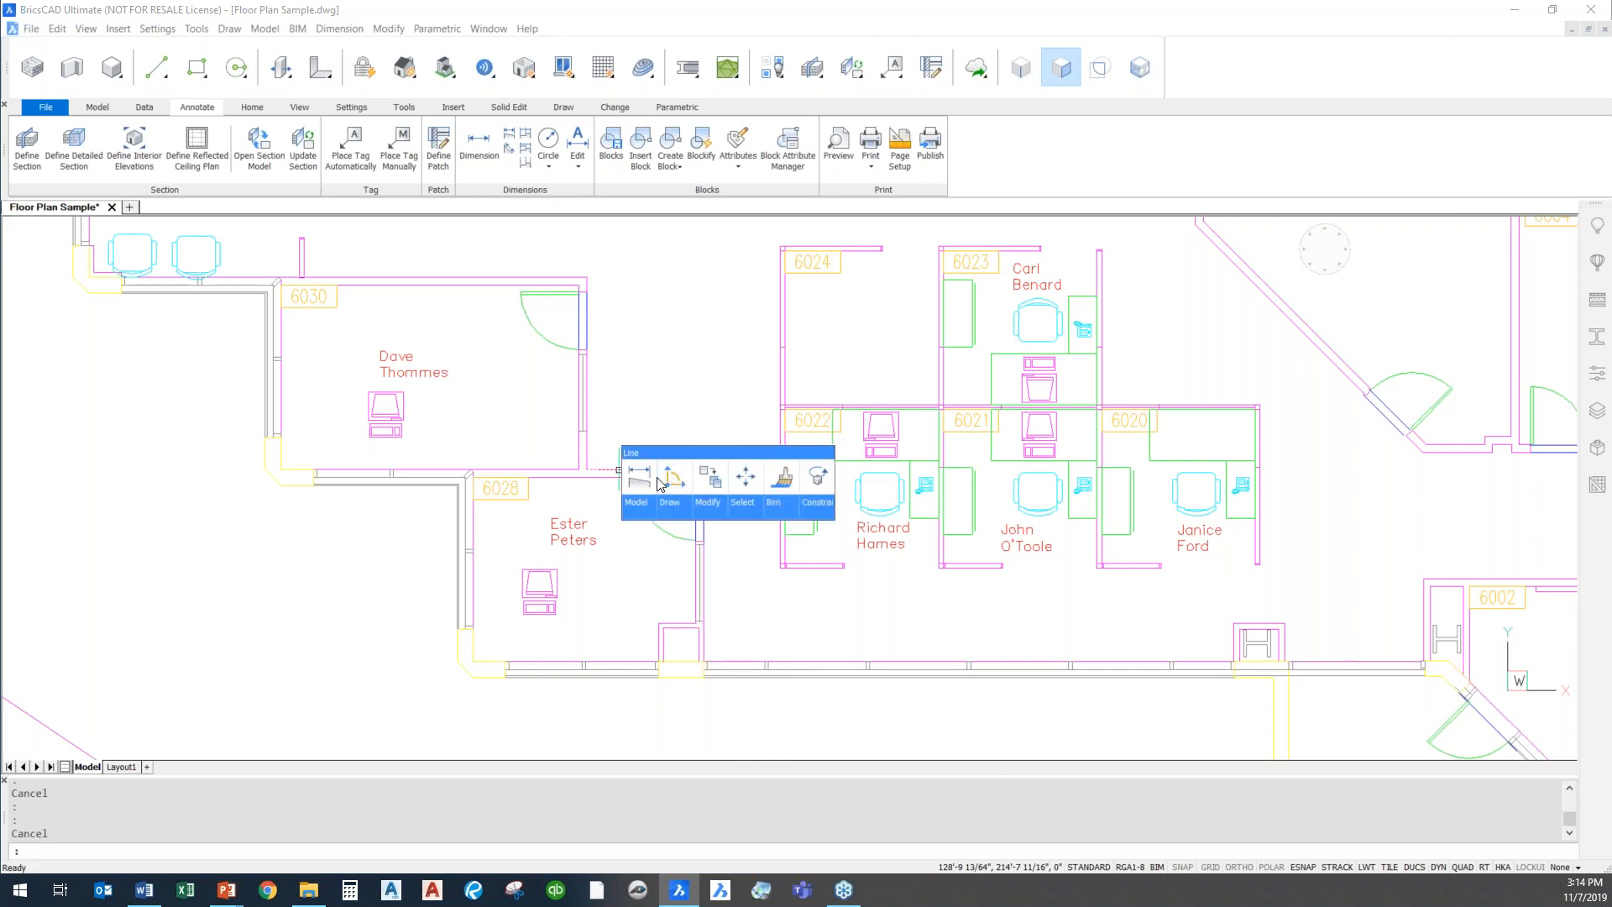
Display the Manipulator on room 6028's upper wall line, examine its handles up close, and dismiss it.
key(Escape)
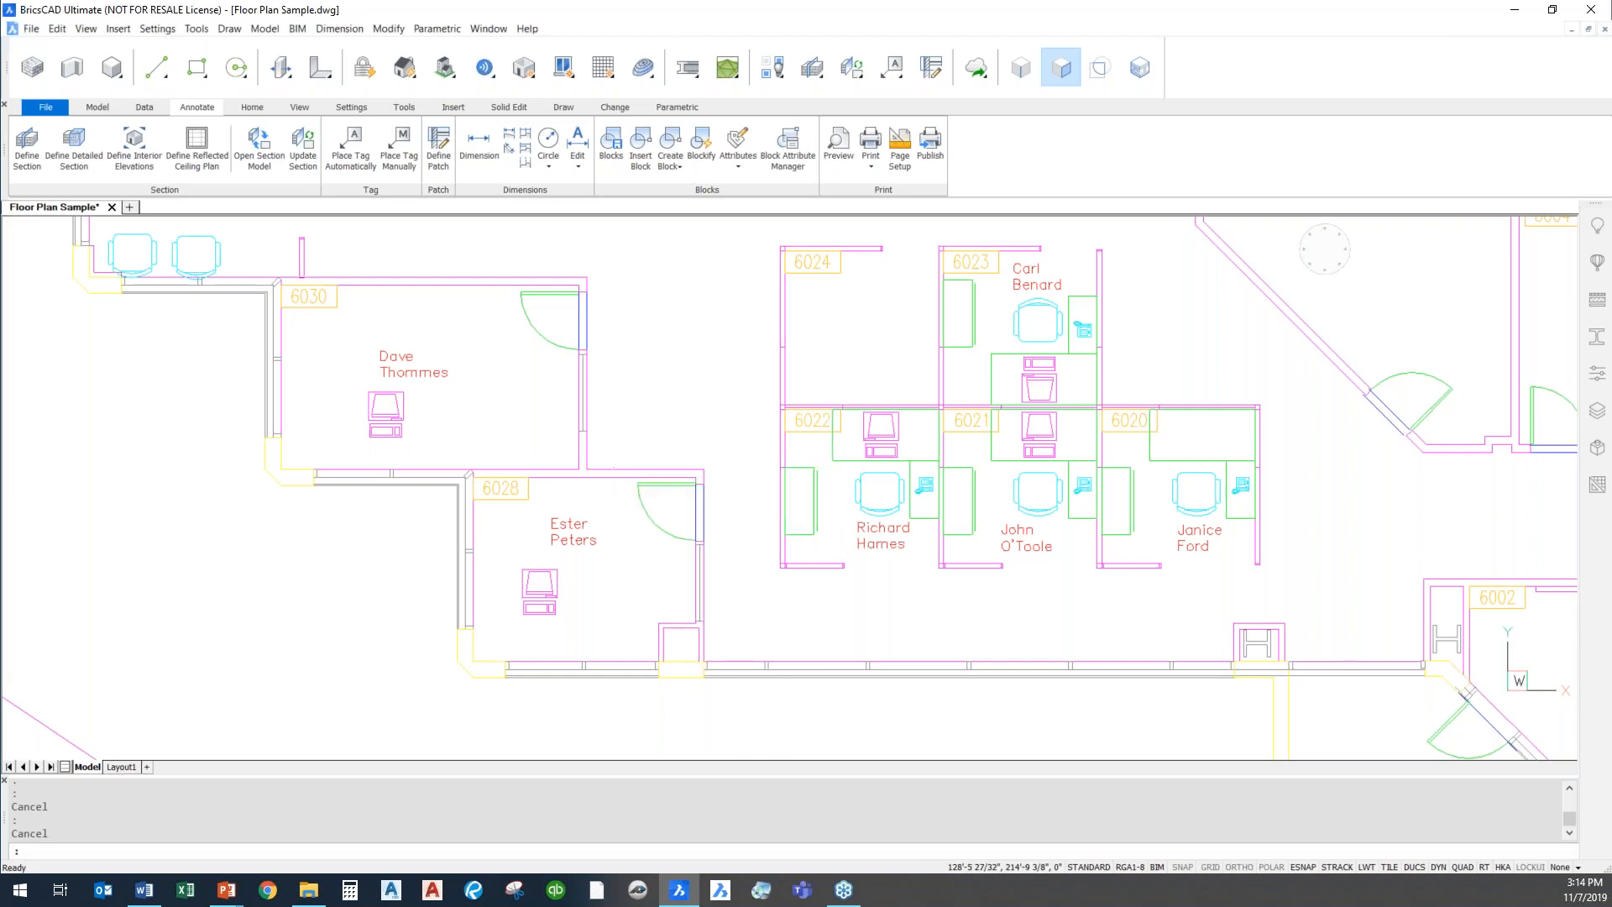
click(617, 469)
mouse_move(681, 481)
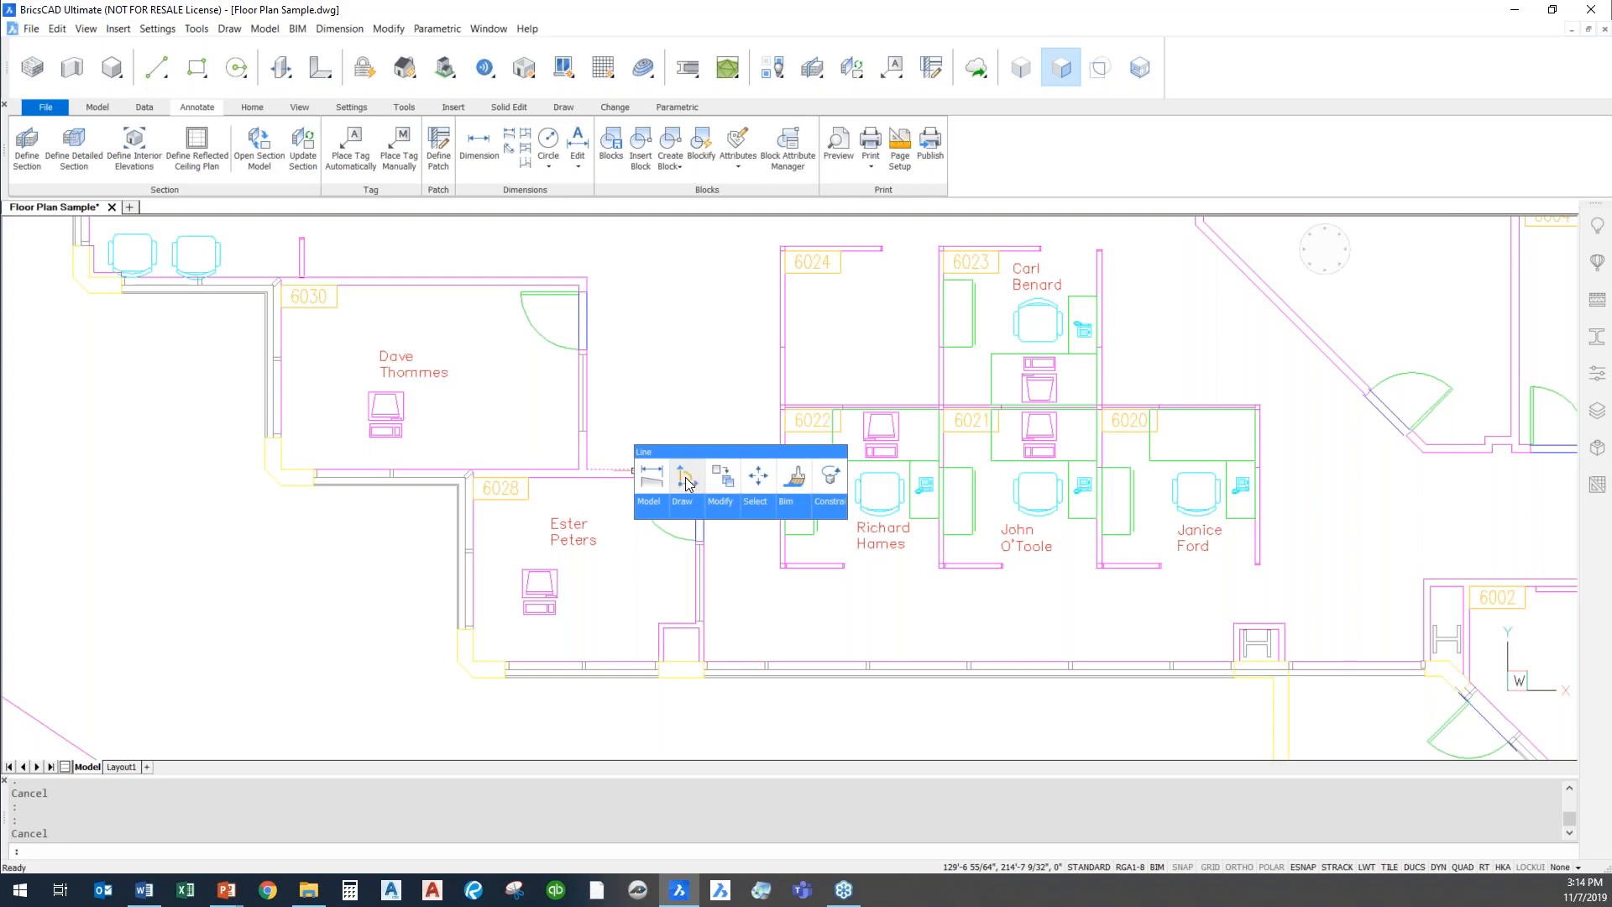
click(690, 481)
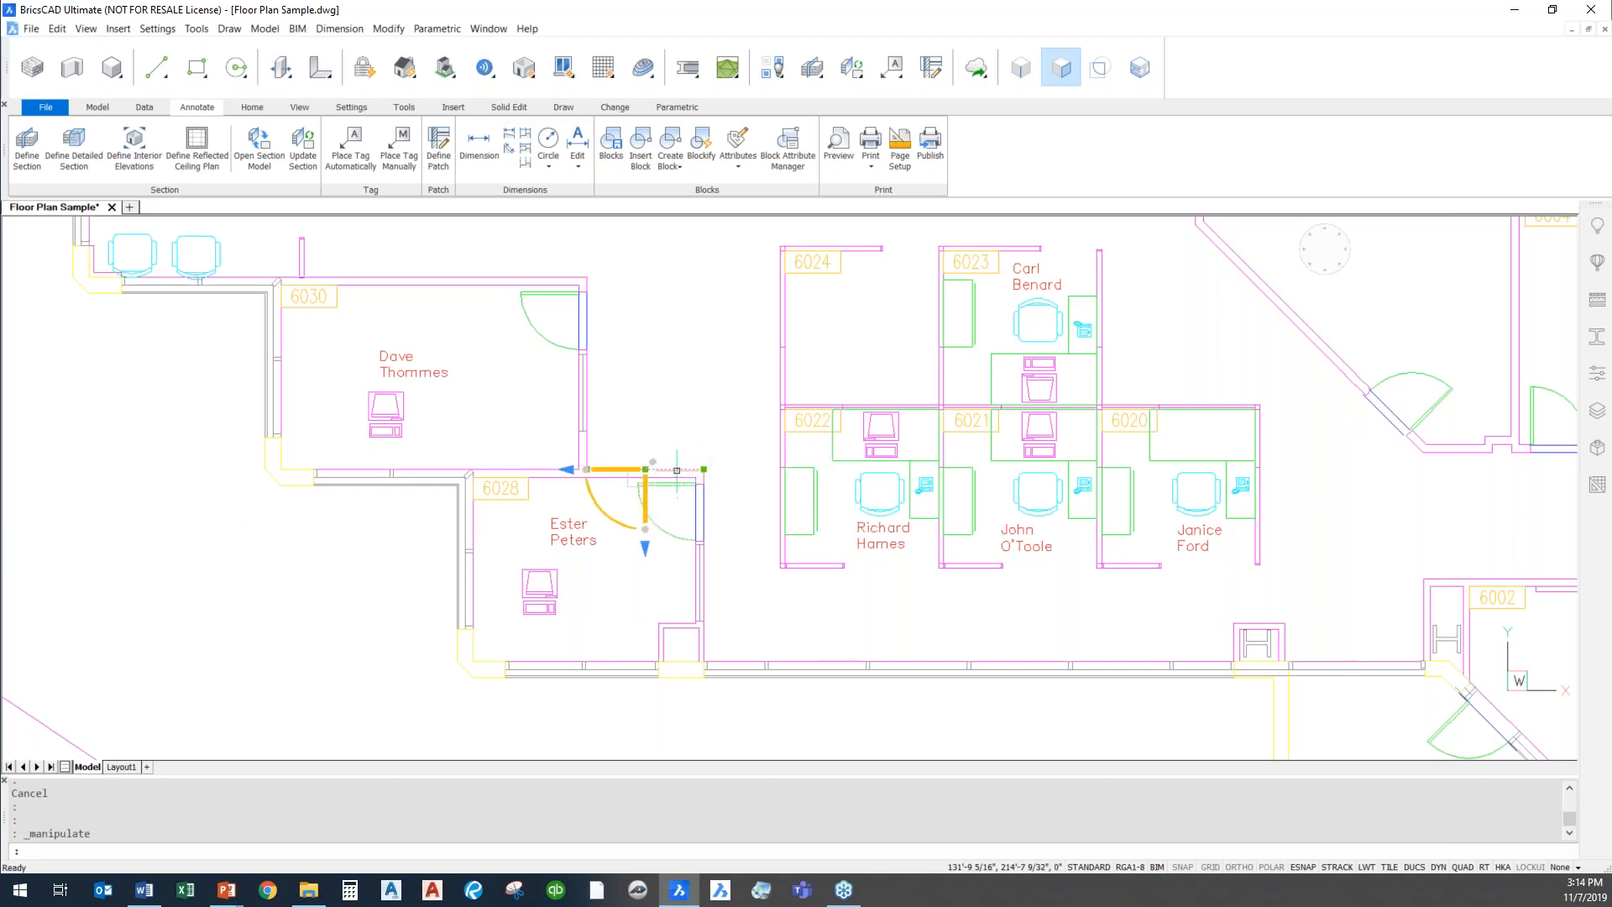
scroll(682, 468, up, 4)
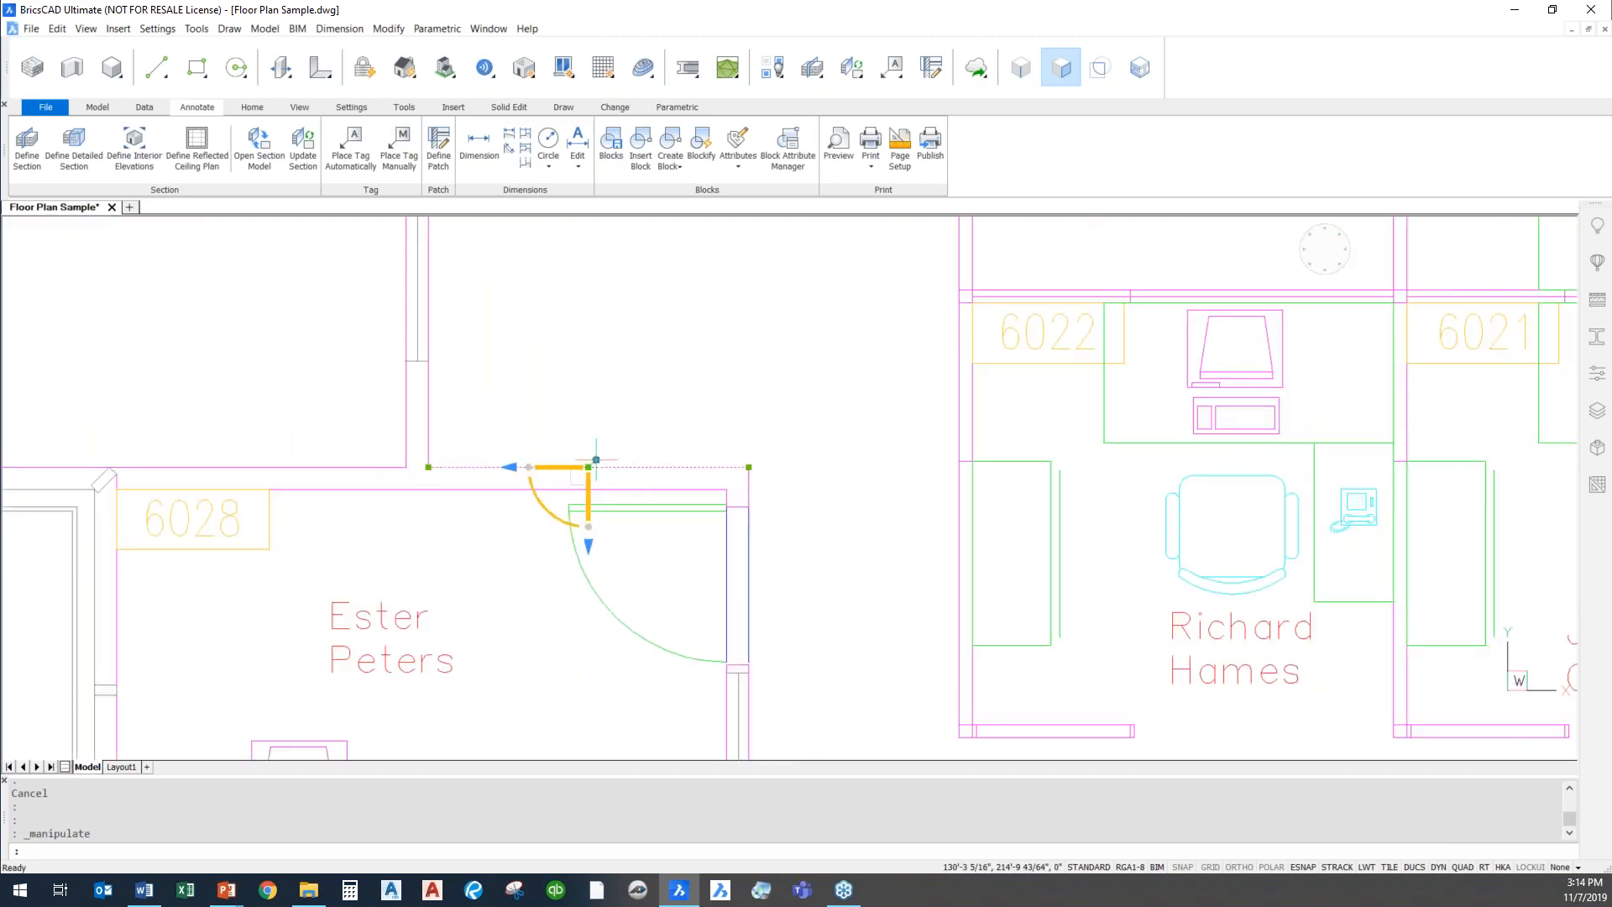
key(Escape)
key(Escape)
scroll(791, 453, down, 4)
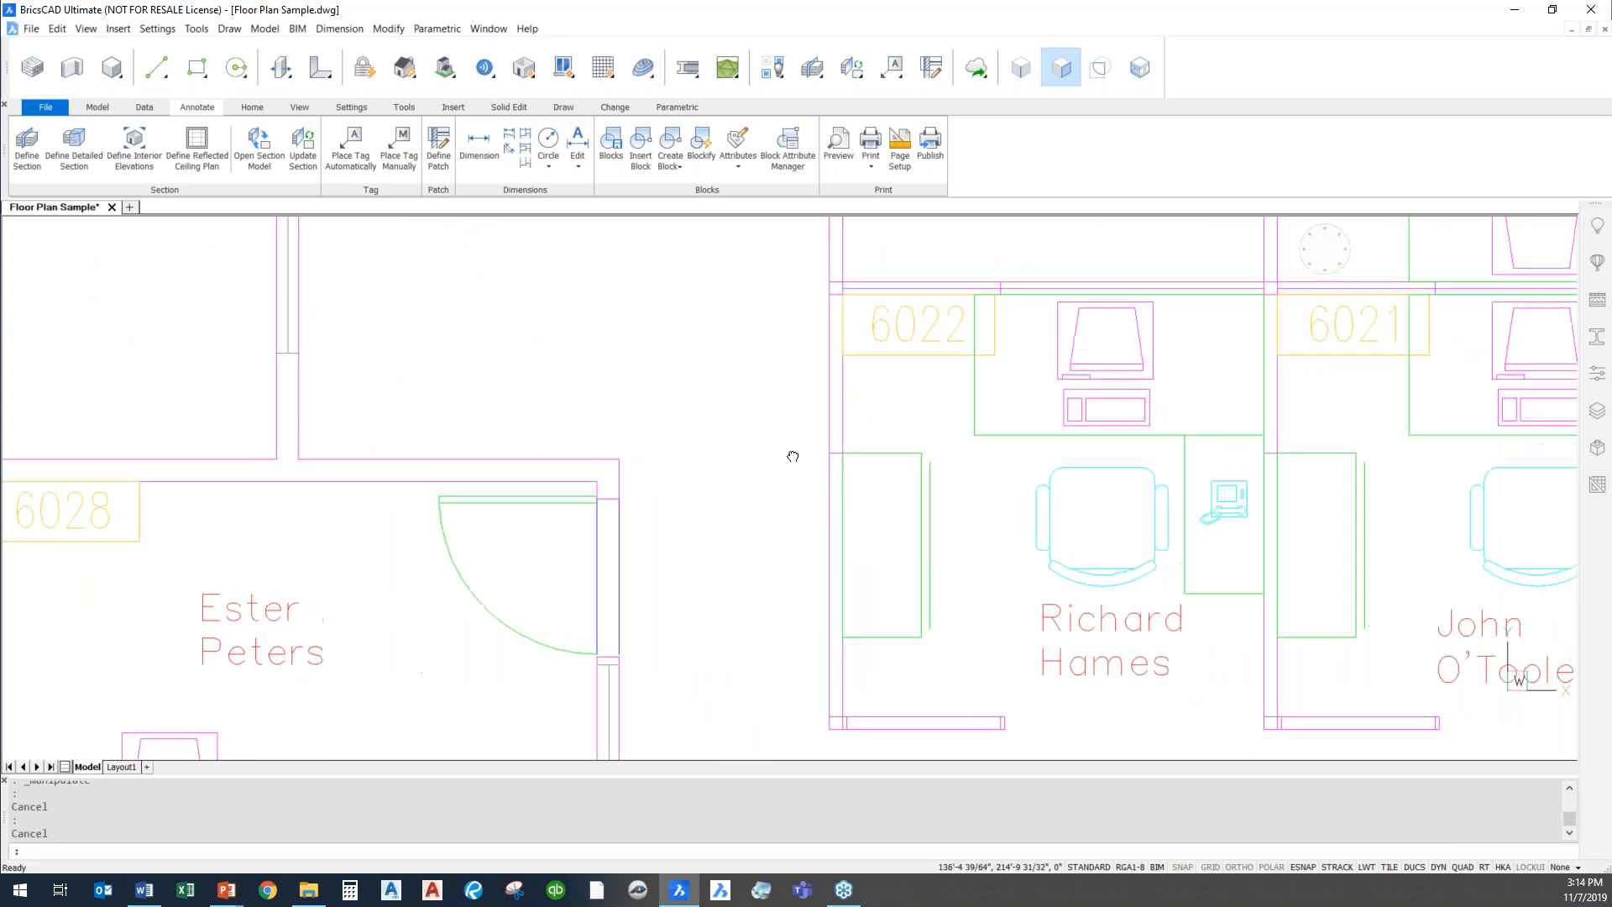
Start the Manipulator on the COMPUTER block in room 6028 and reposition its origin at the keyboard's lower-left corner.
scroll(1029, 508, up, 3)
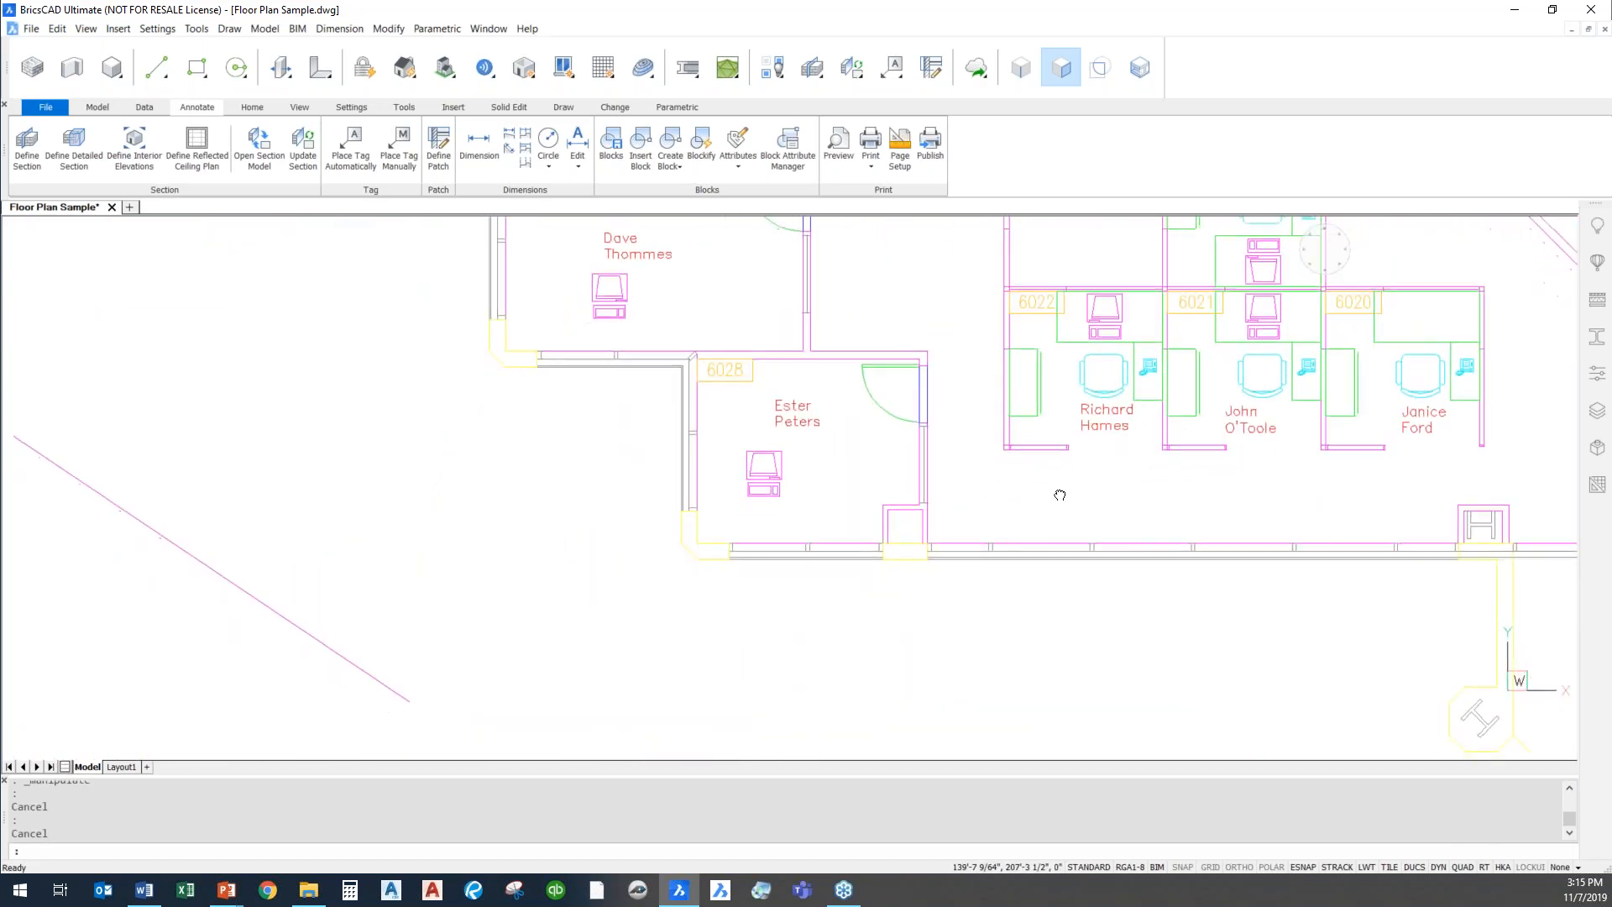
scroll(787, 480, up, 1)
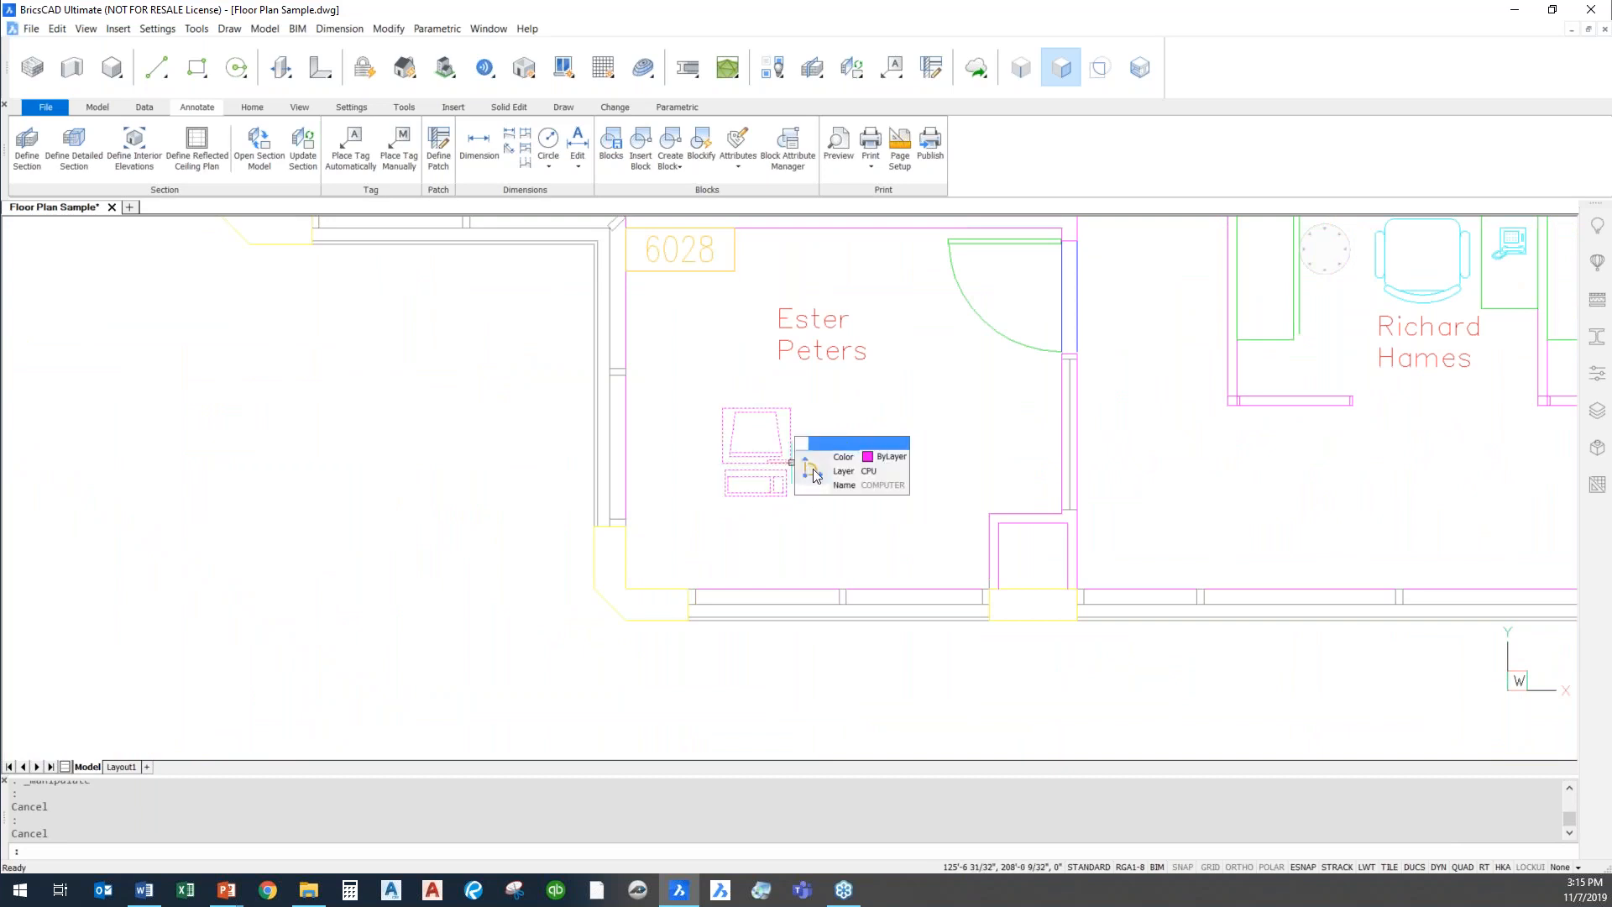
click(789, 463)
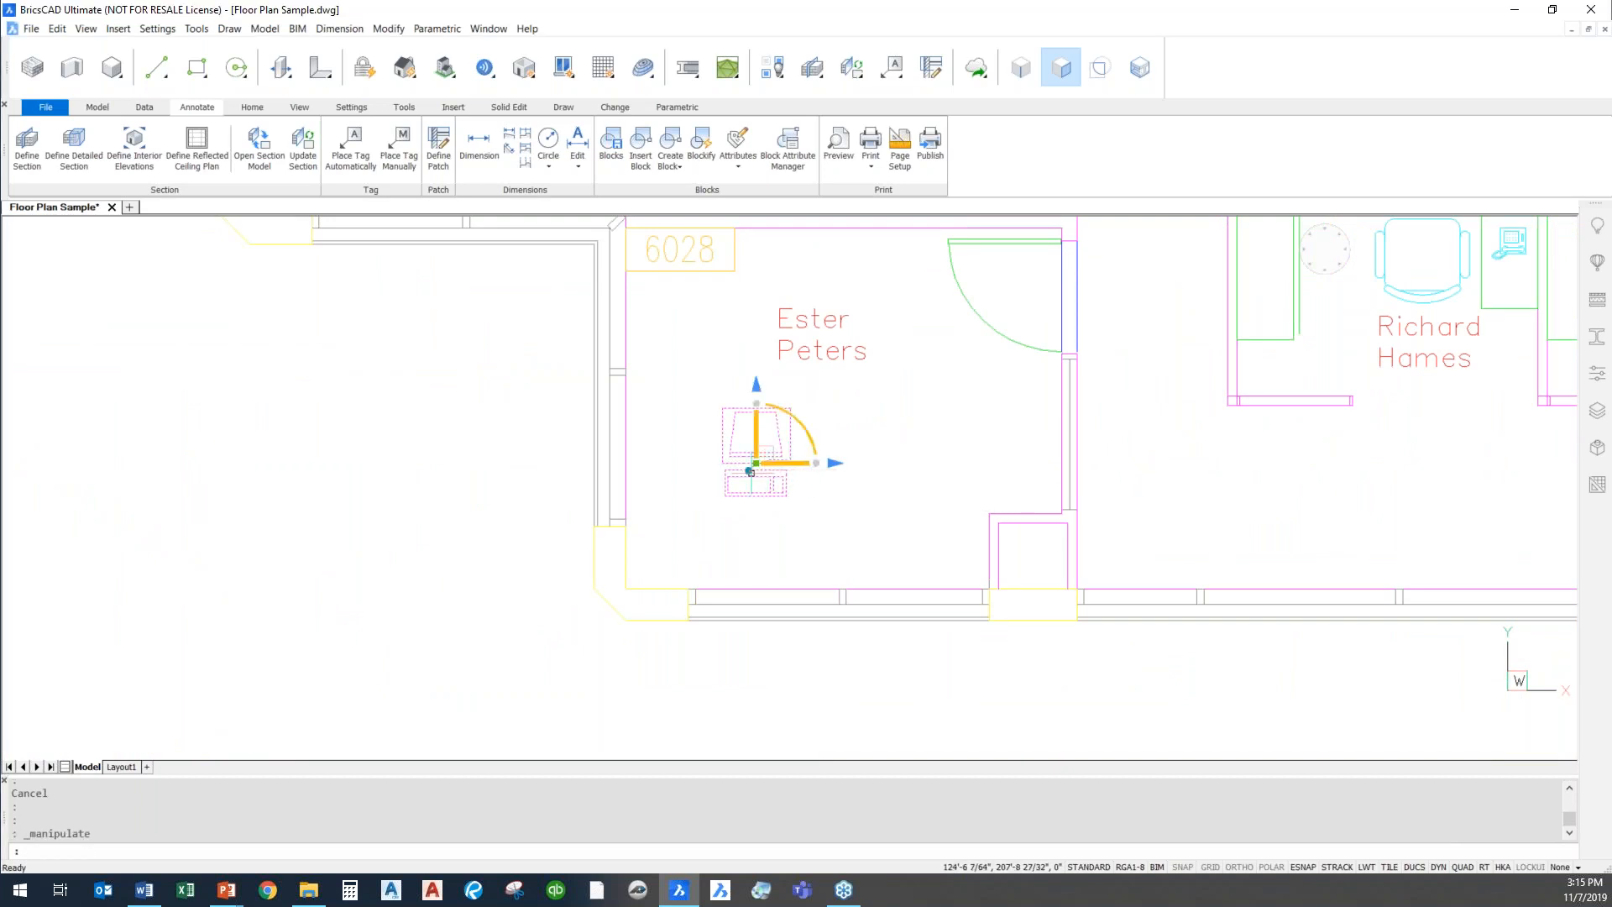
drag(748, 470, 728, 492)
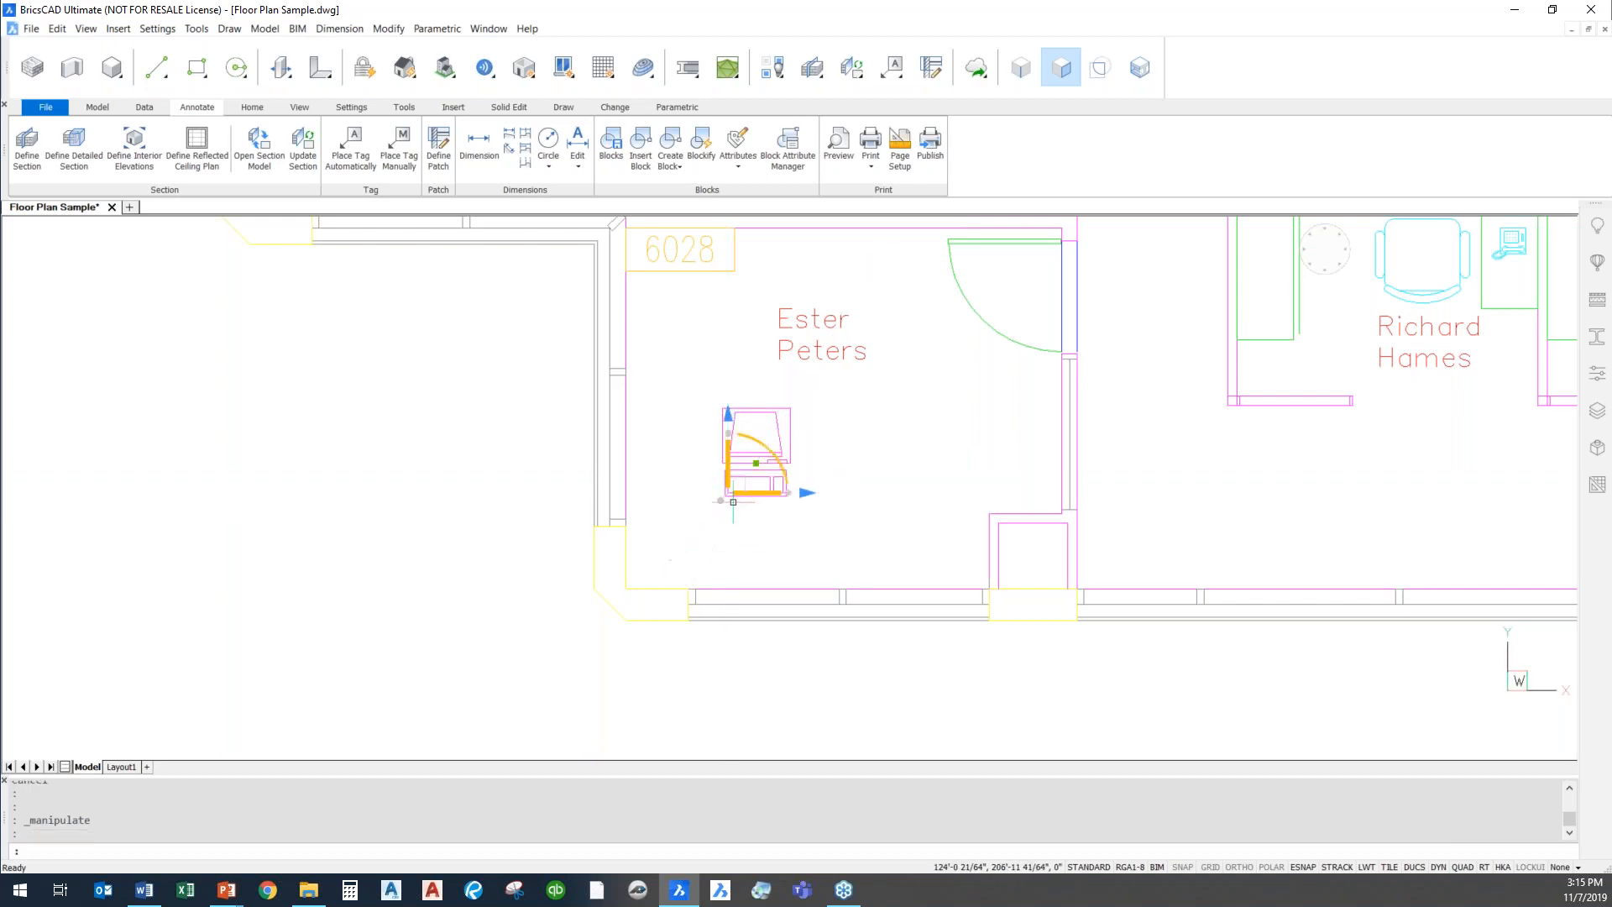
Try to rotate room 6028's computer block clockwise about the keyboard corner with the Manipulator's arc.
scroll(738, 479, up, 3)
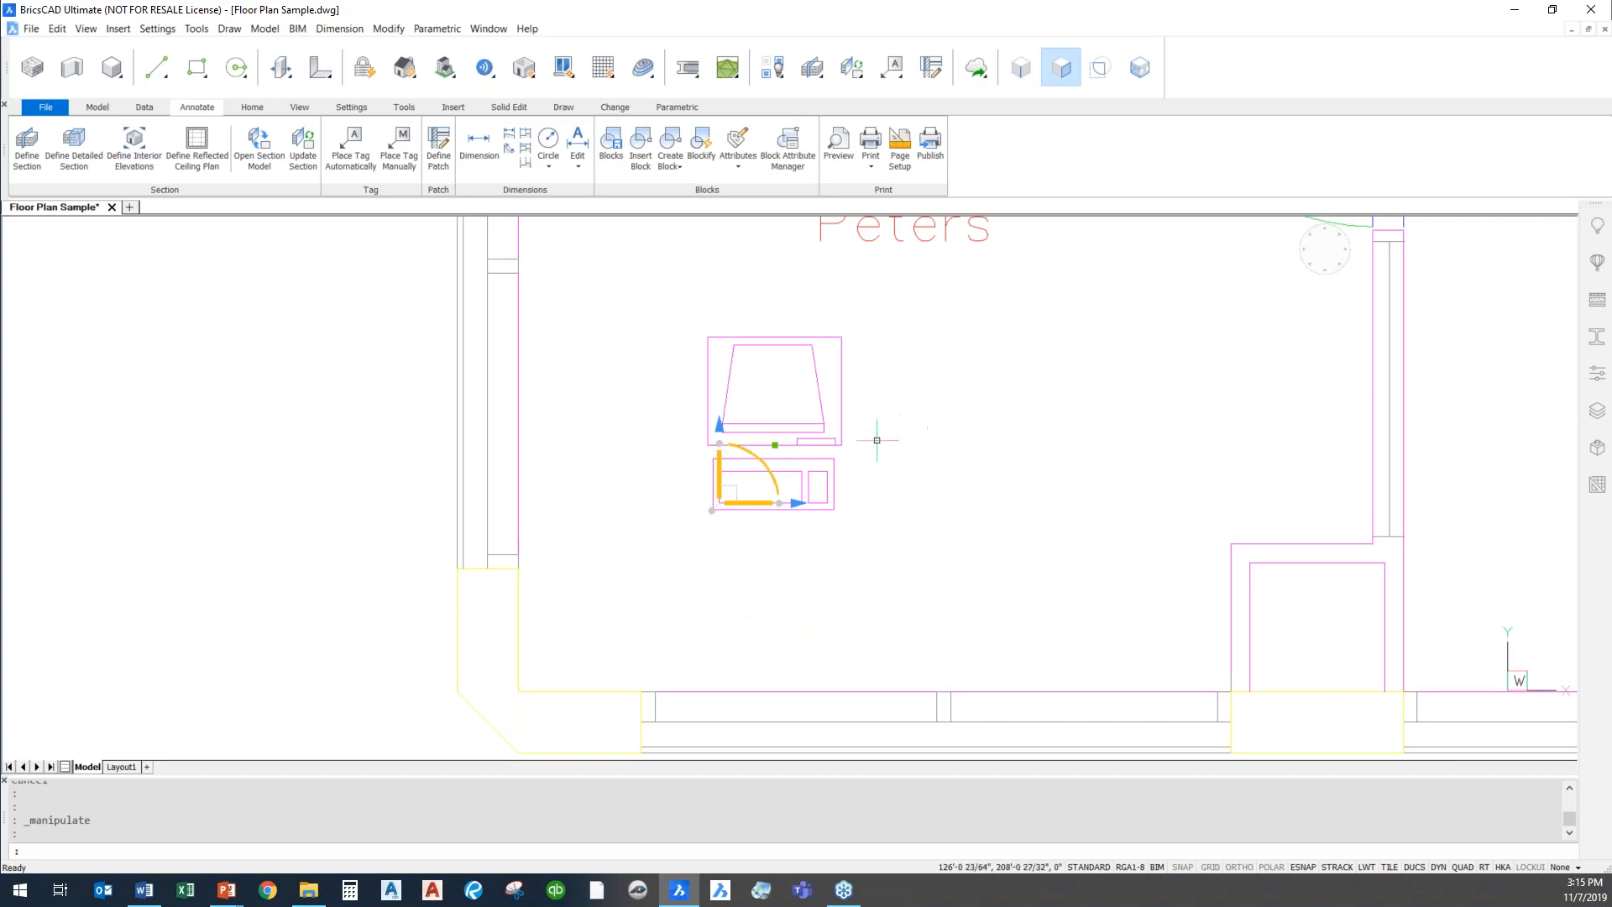
click(755, 460)
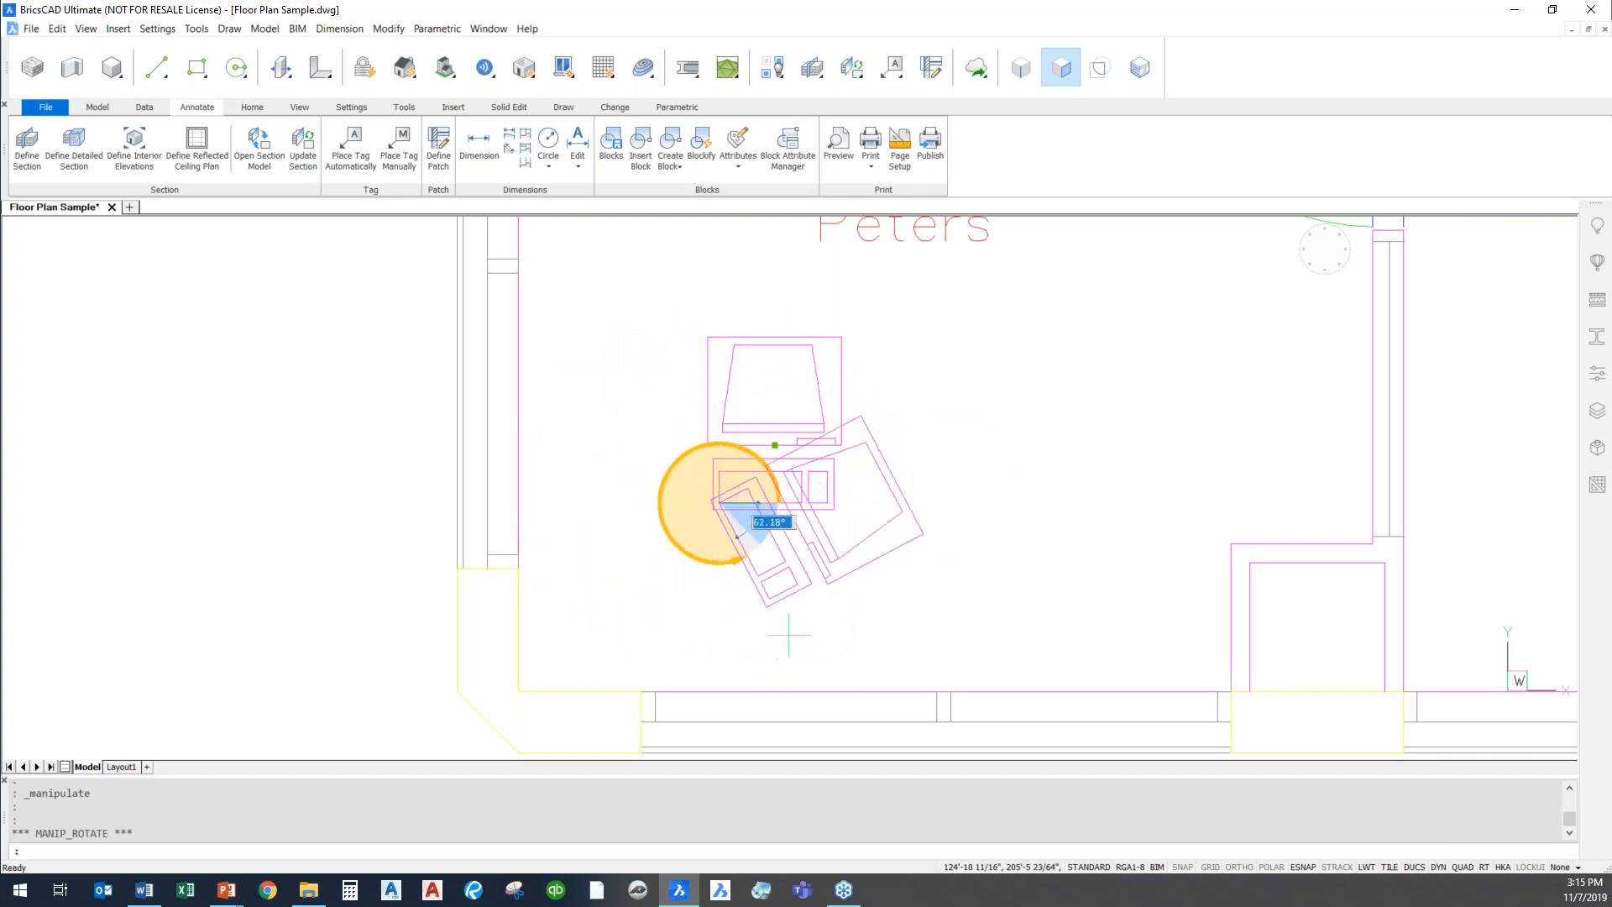
key(Escape)
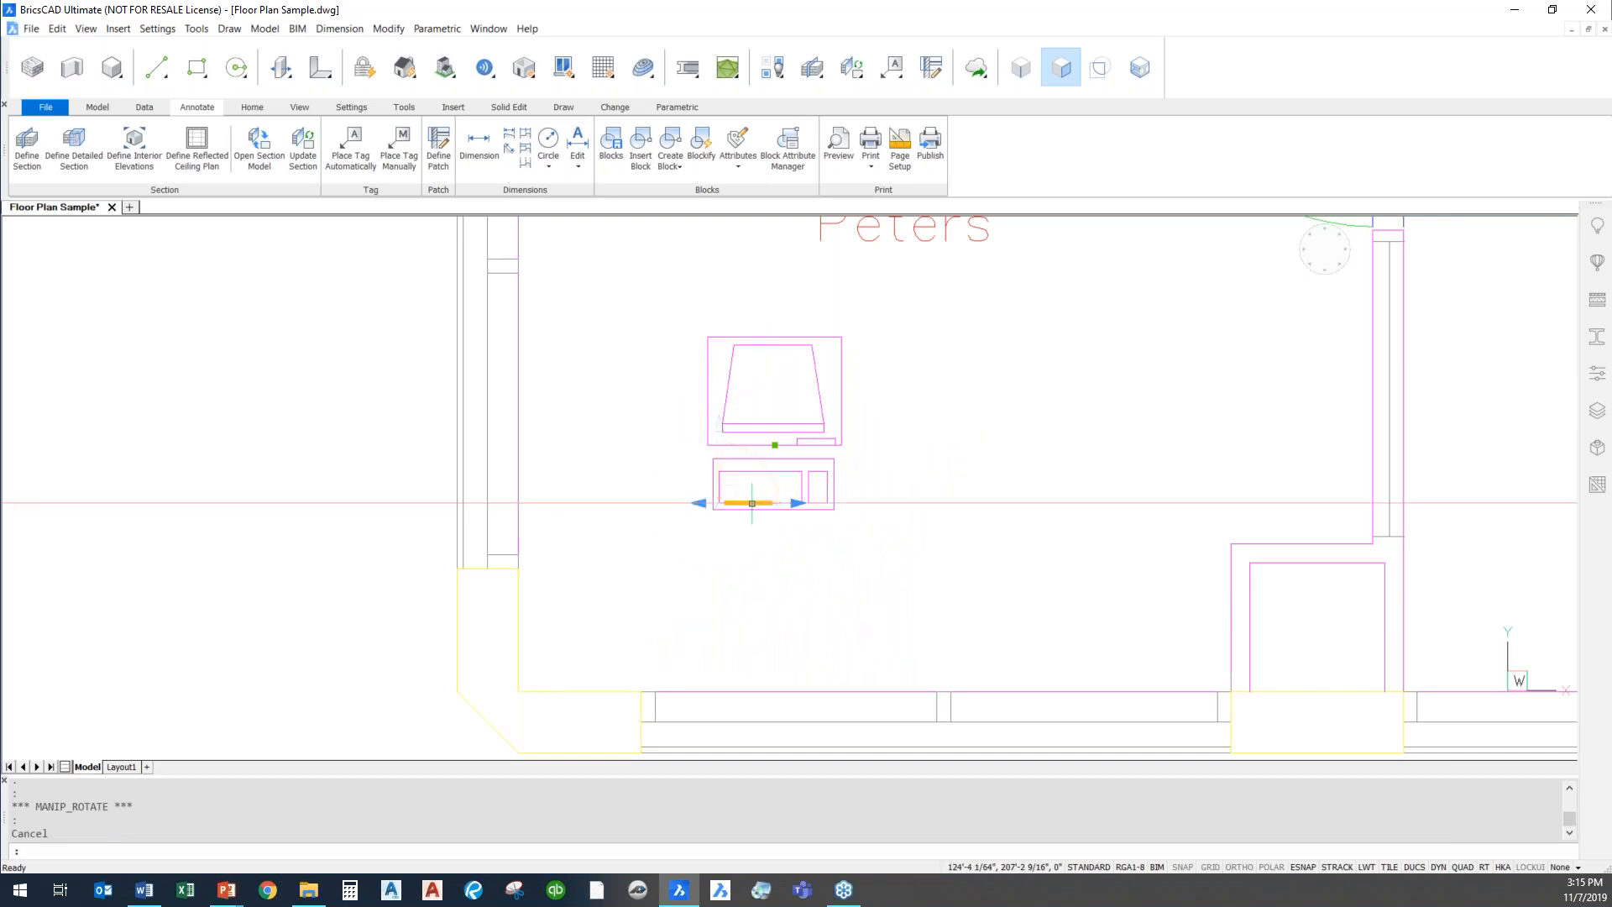
Move room 6028's computer block 4' horizontally to the right and 2' vertically downward with the Manipulator's axes.
click(755, 502)
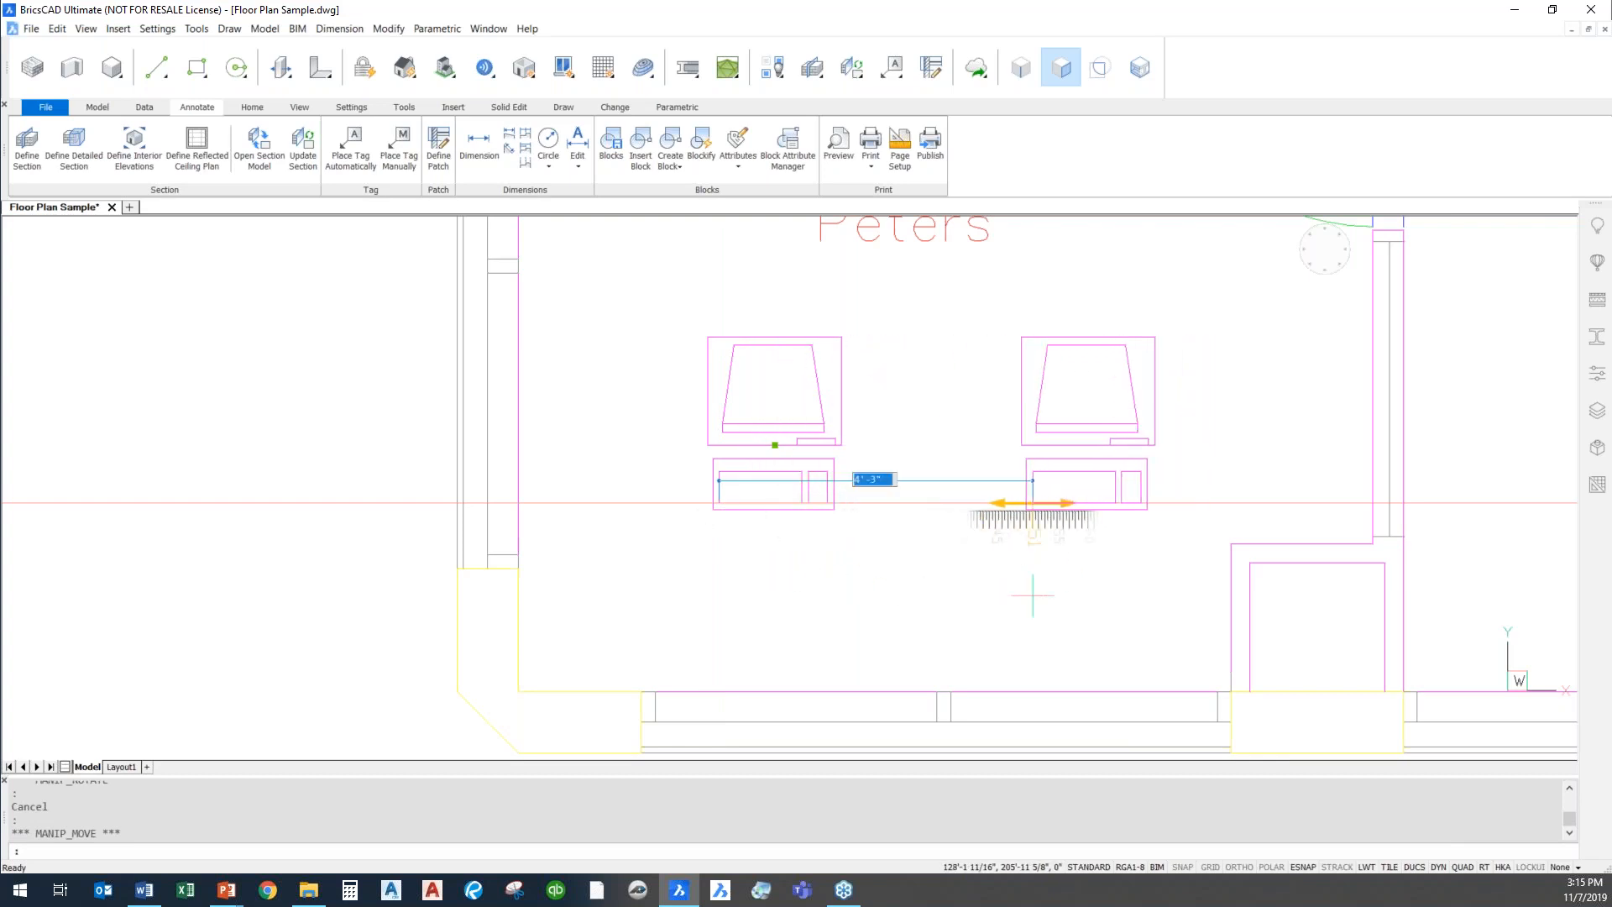
text(4')
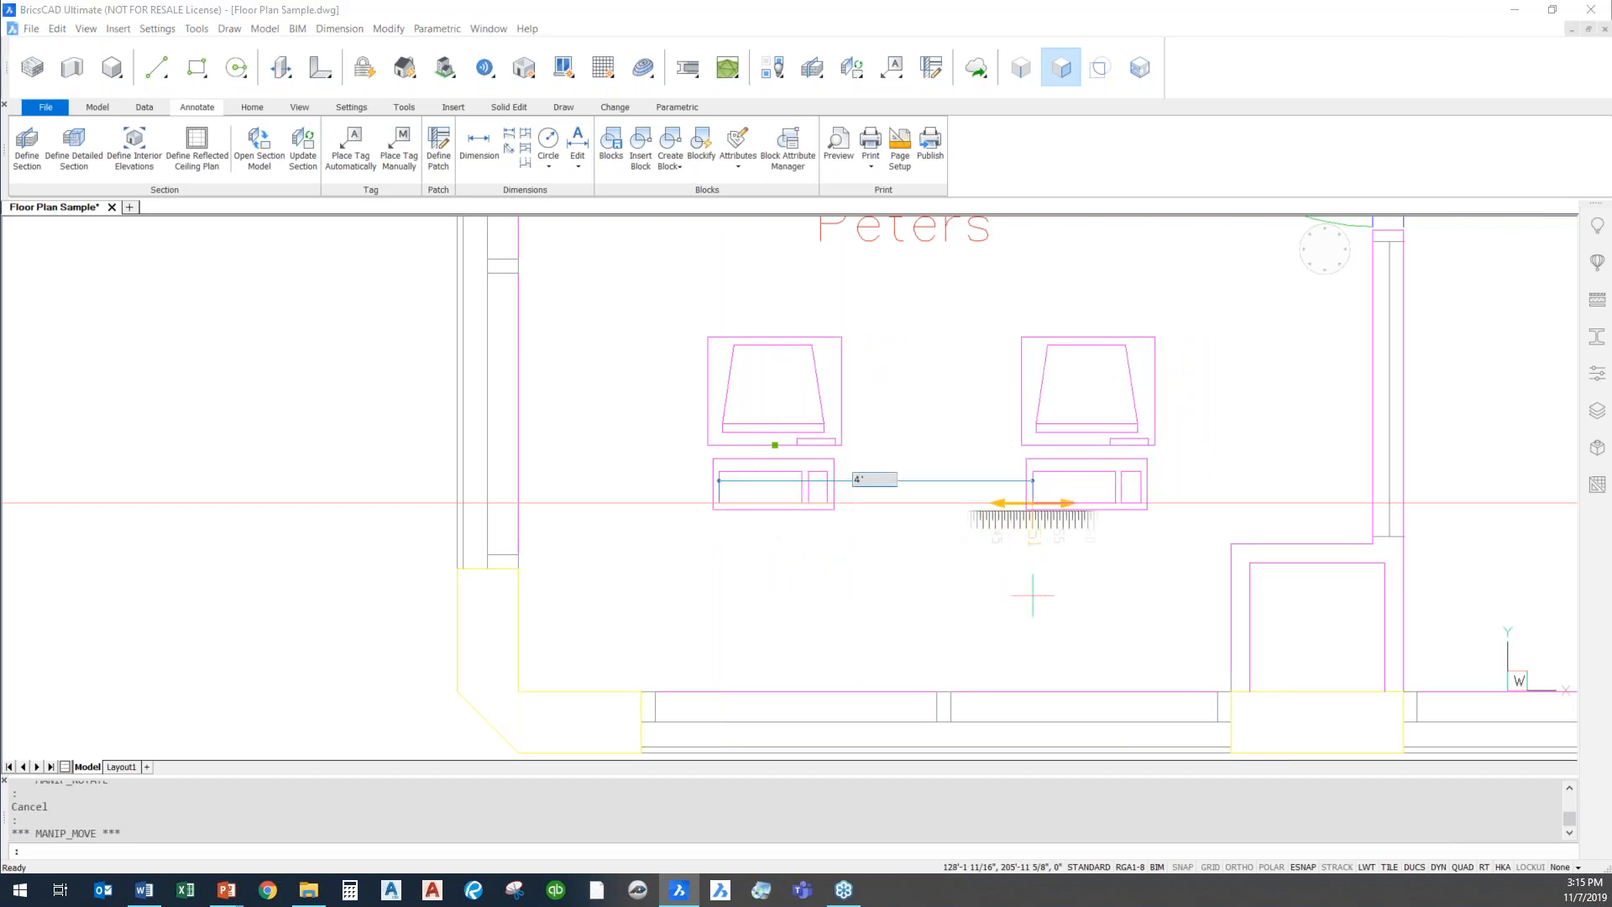
key(Return)
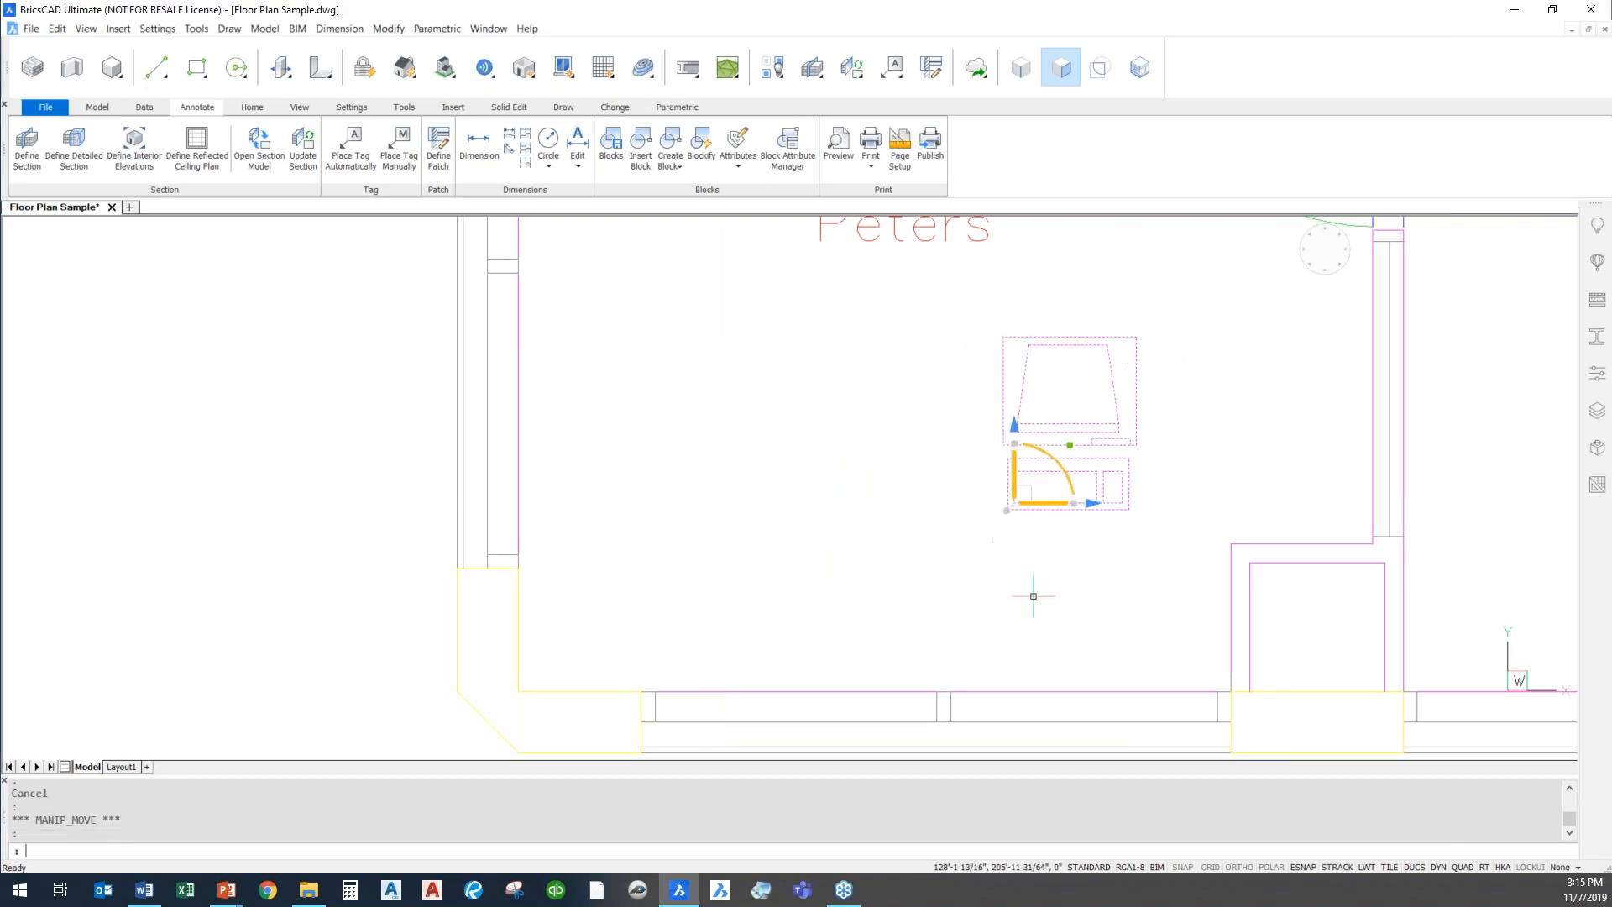
click(1015, 470)
text(2')
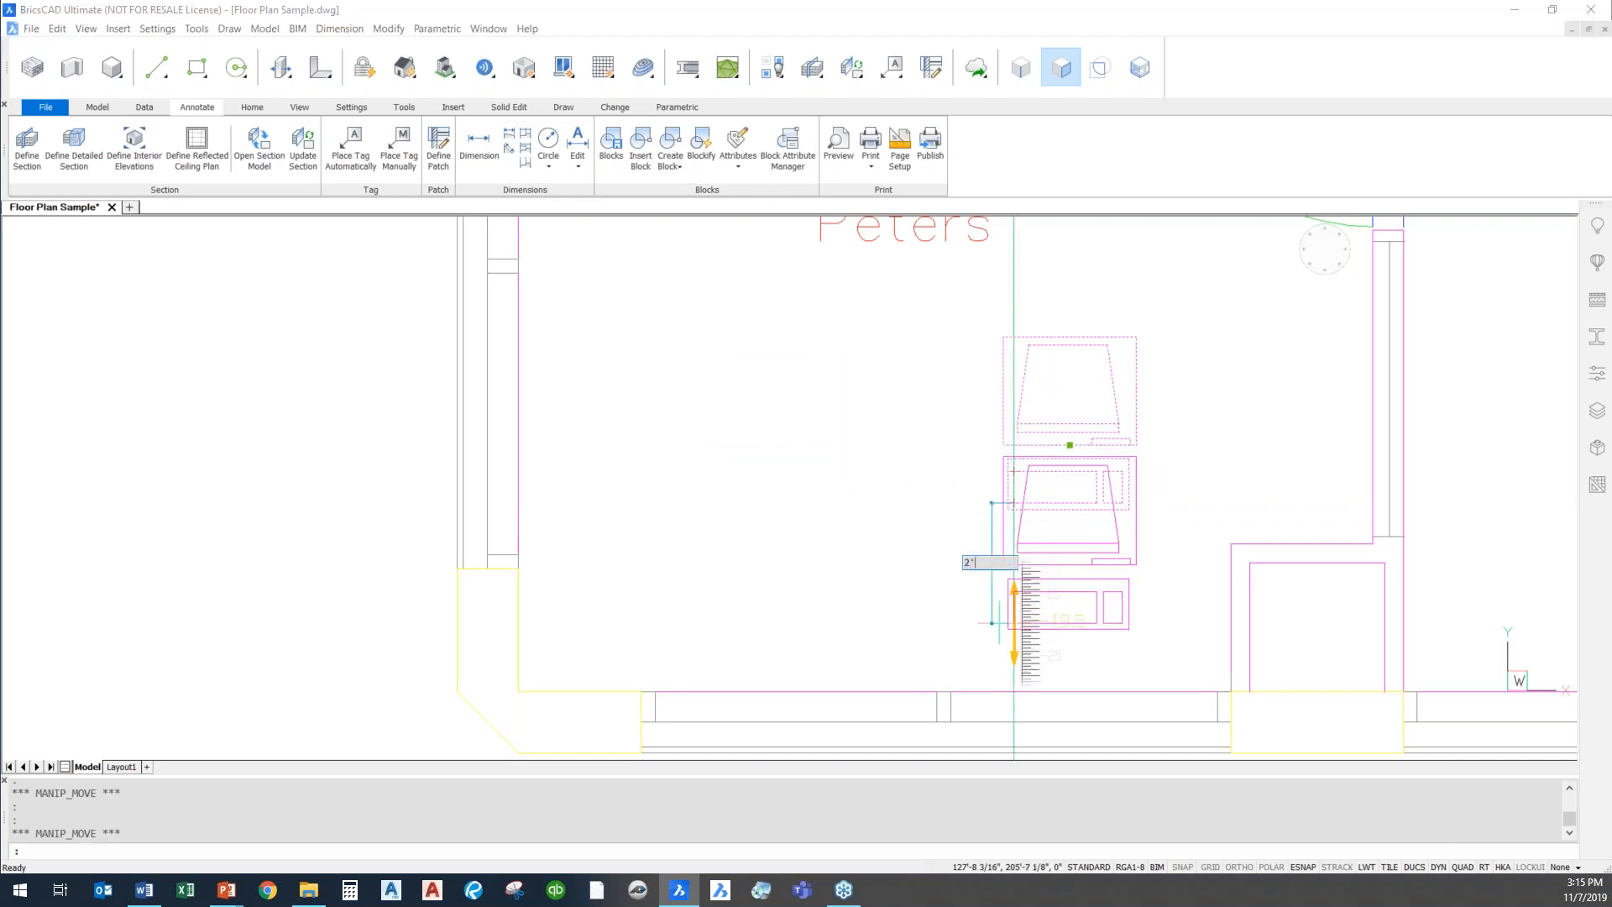
key(Return)
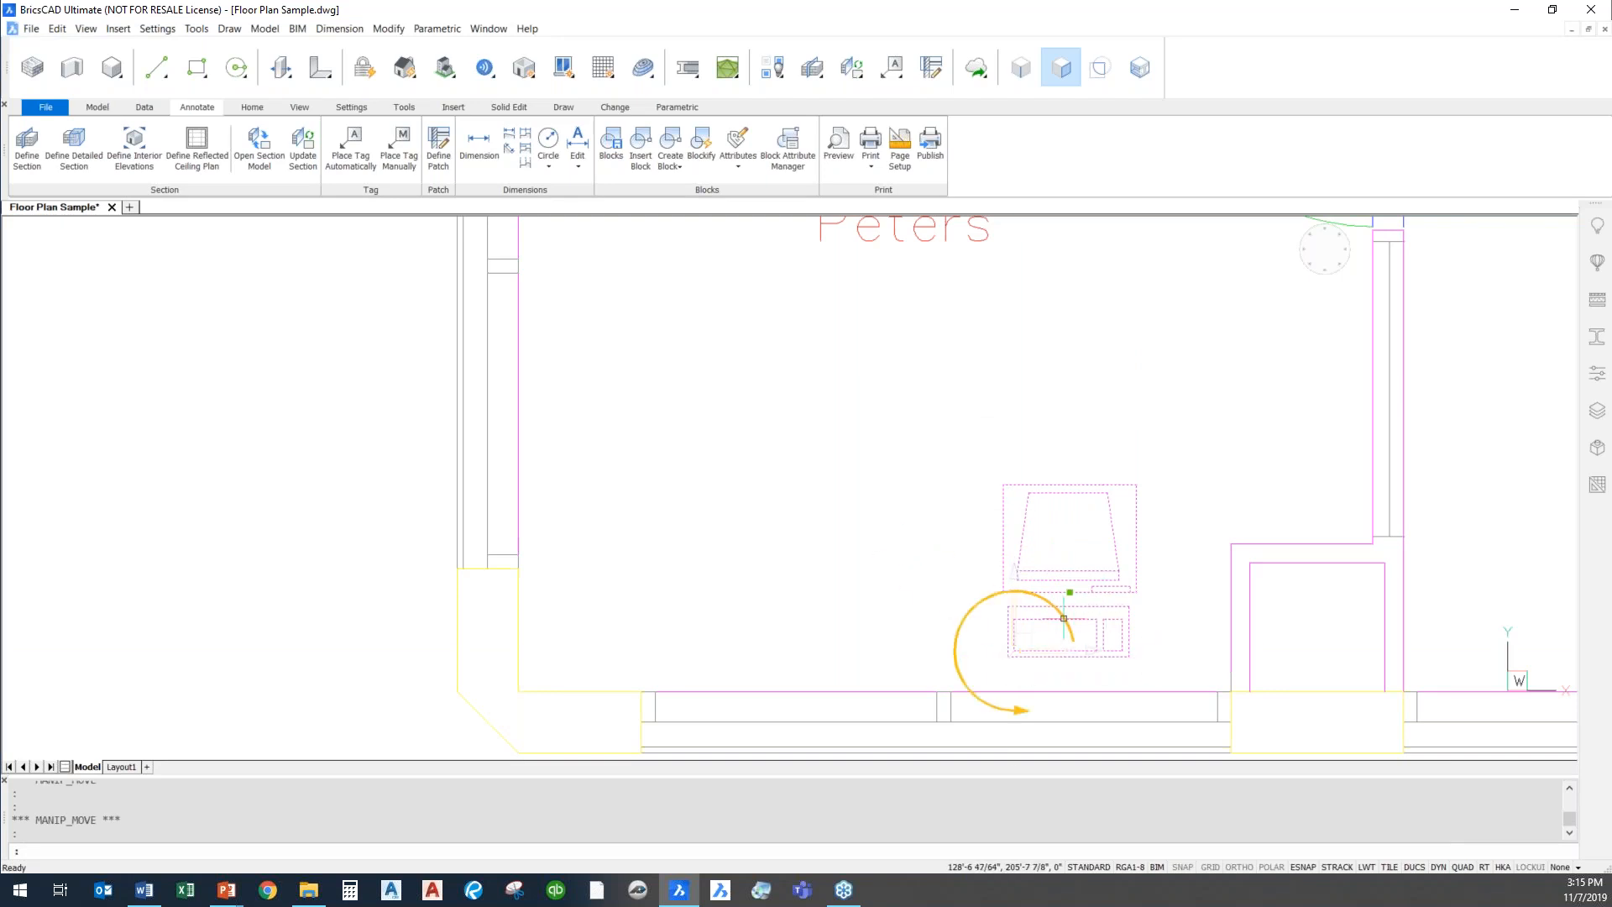
Try to mirror the computer block vertically with the Manipulator's mirror option.
click(1093, 649)
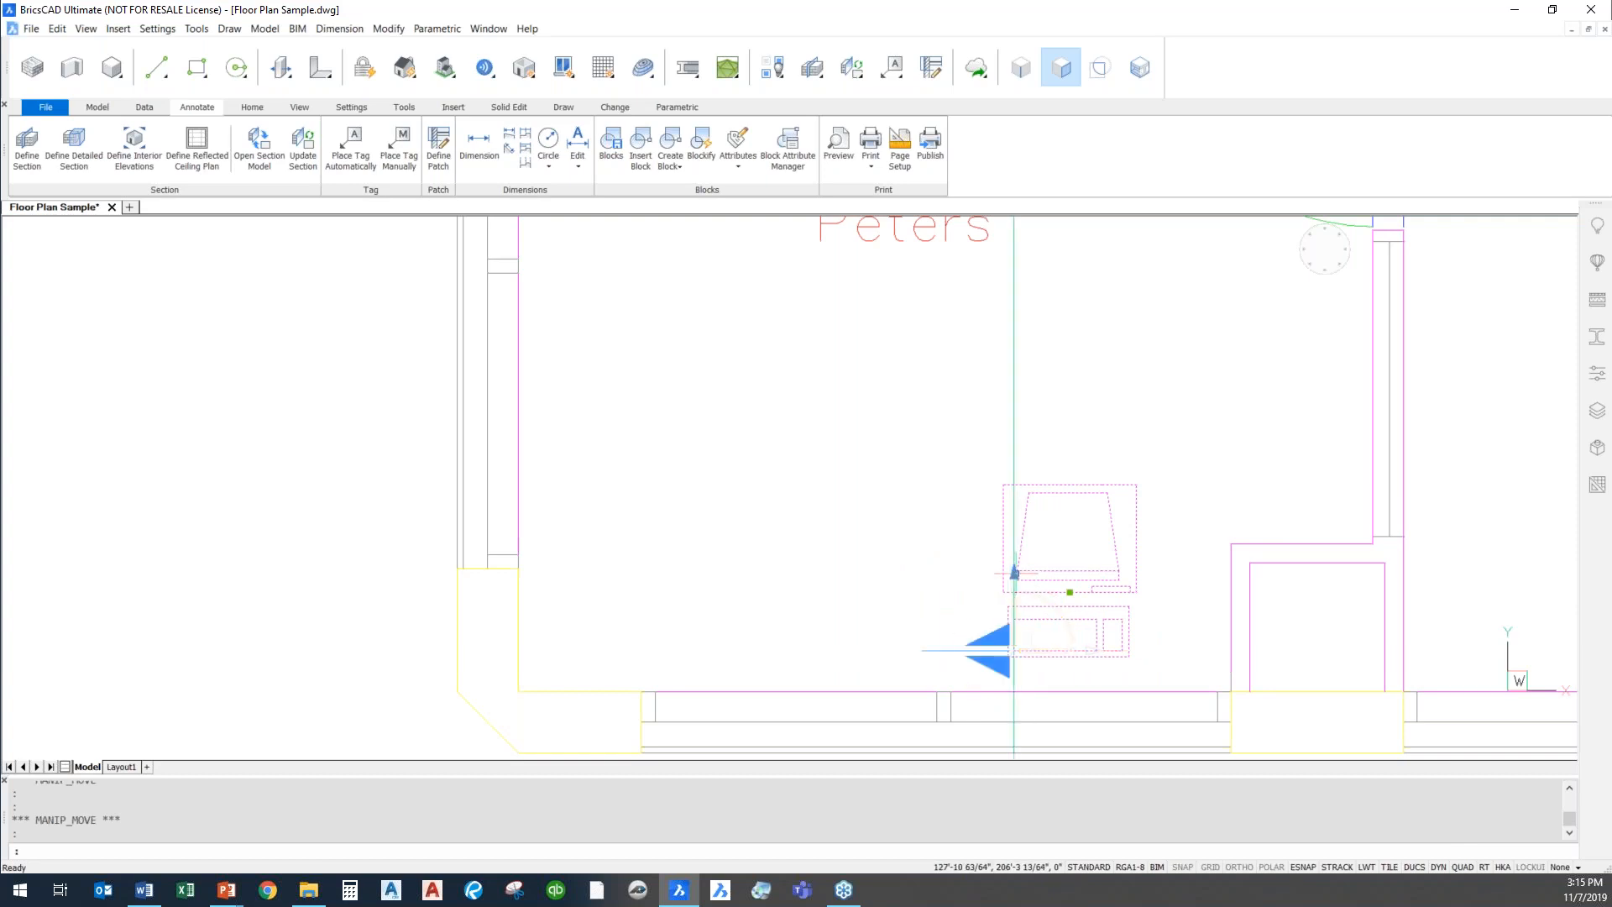
click(1014, 573)
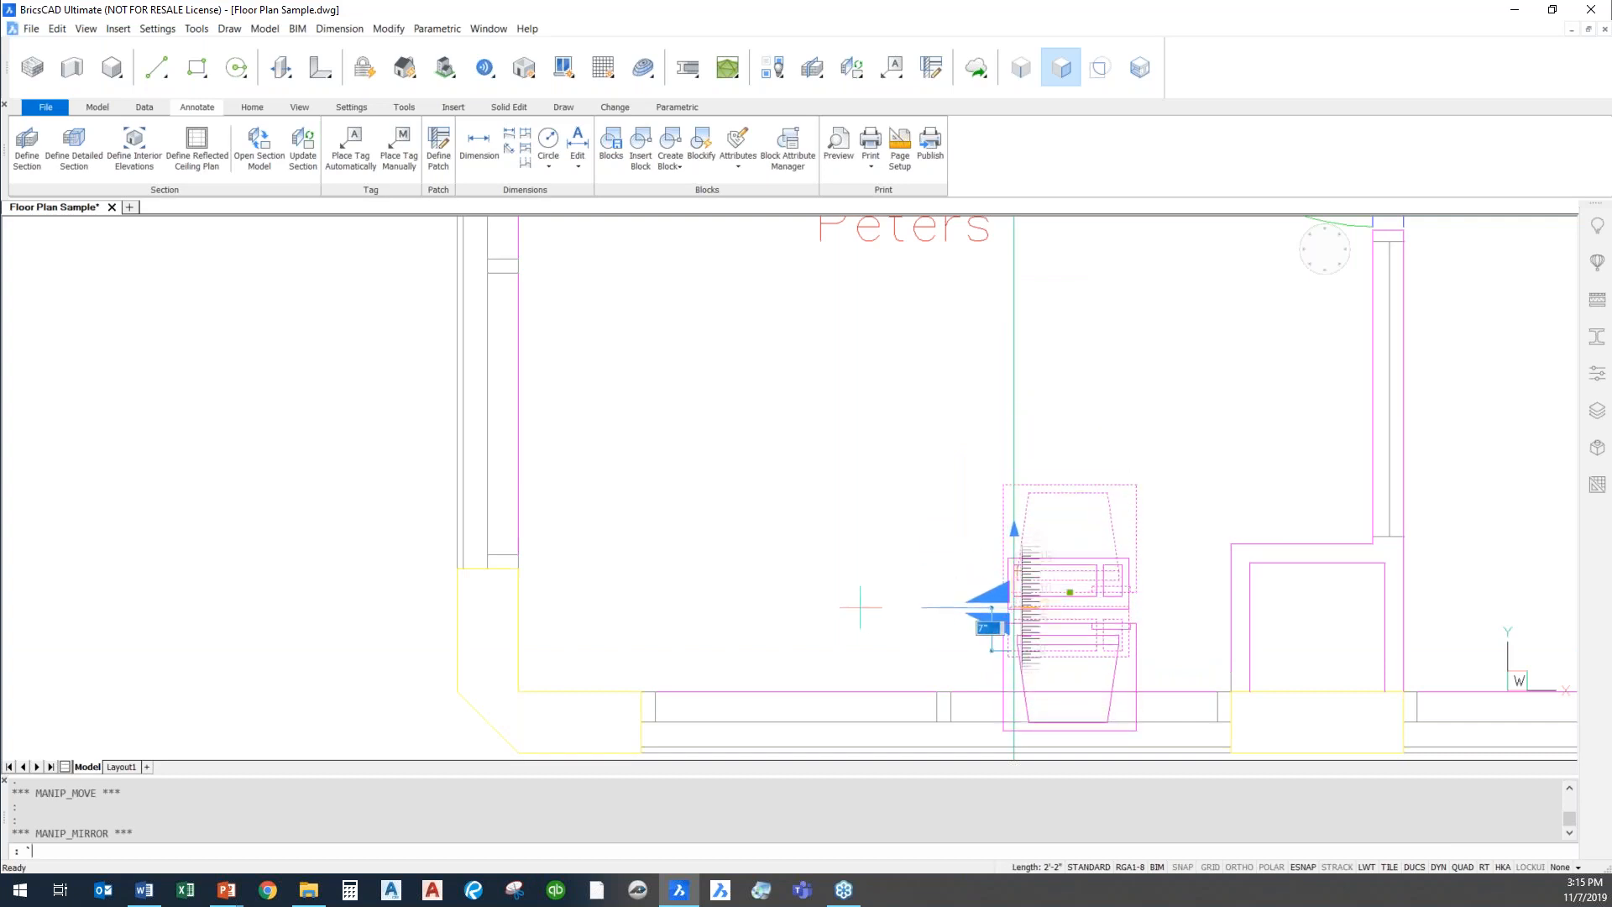
key(Escape)
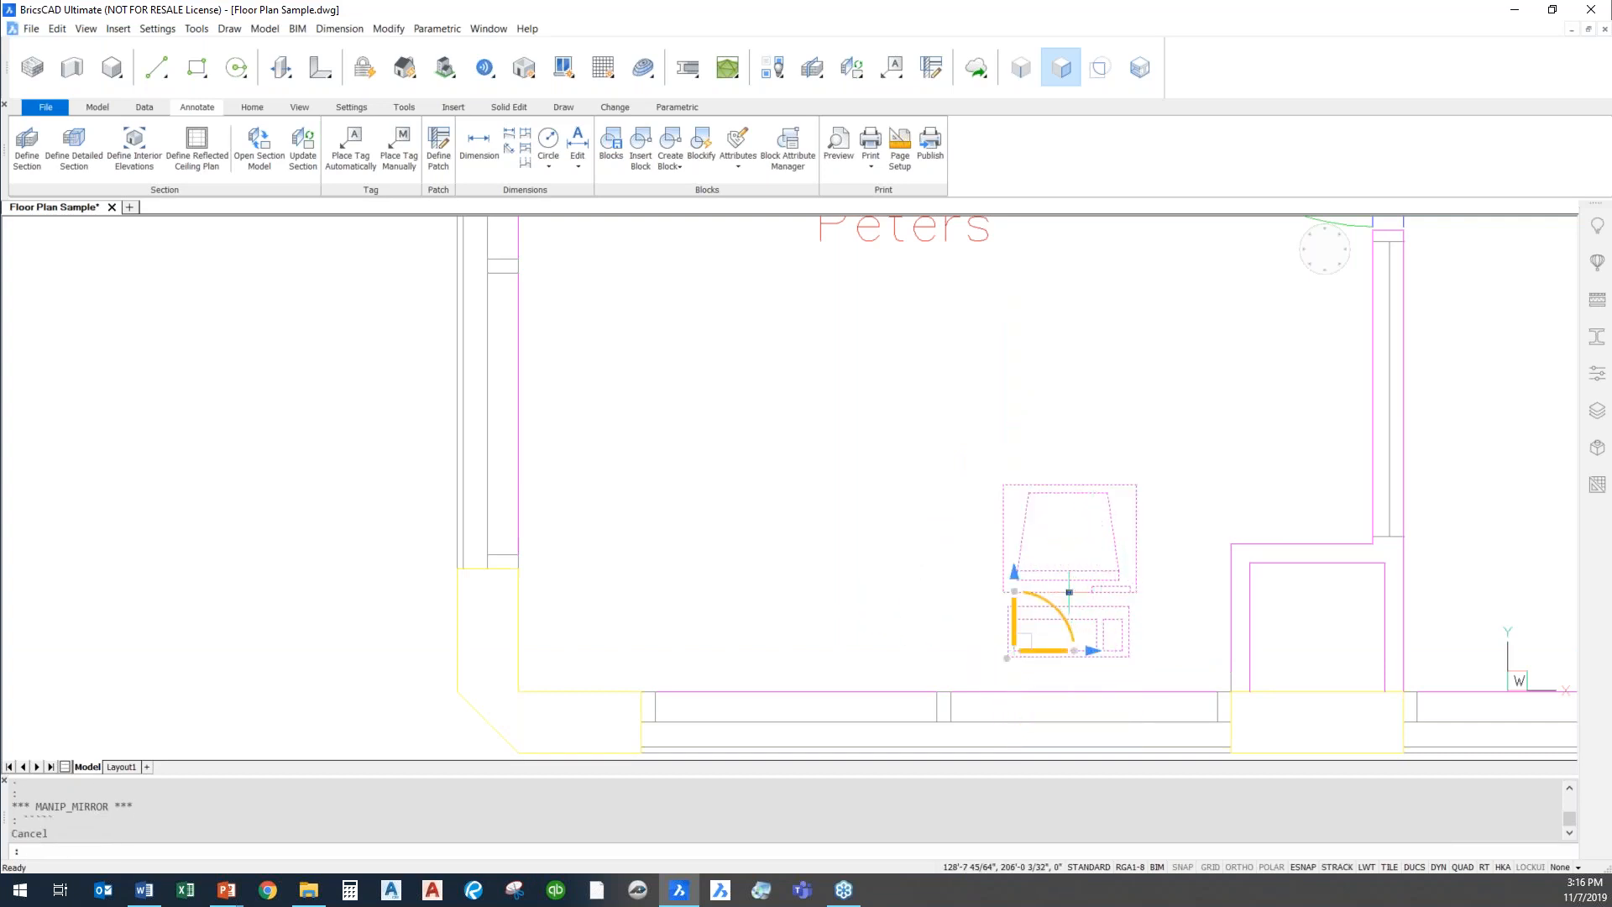
Slide the computer block horizontally toward room 6028's lower-left corner, and relocate it by its grip to just below the occupant's name.
click(1042, 651)
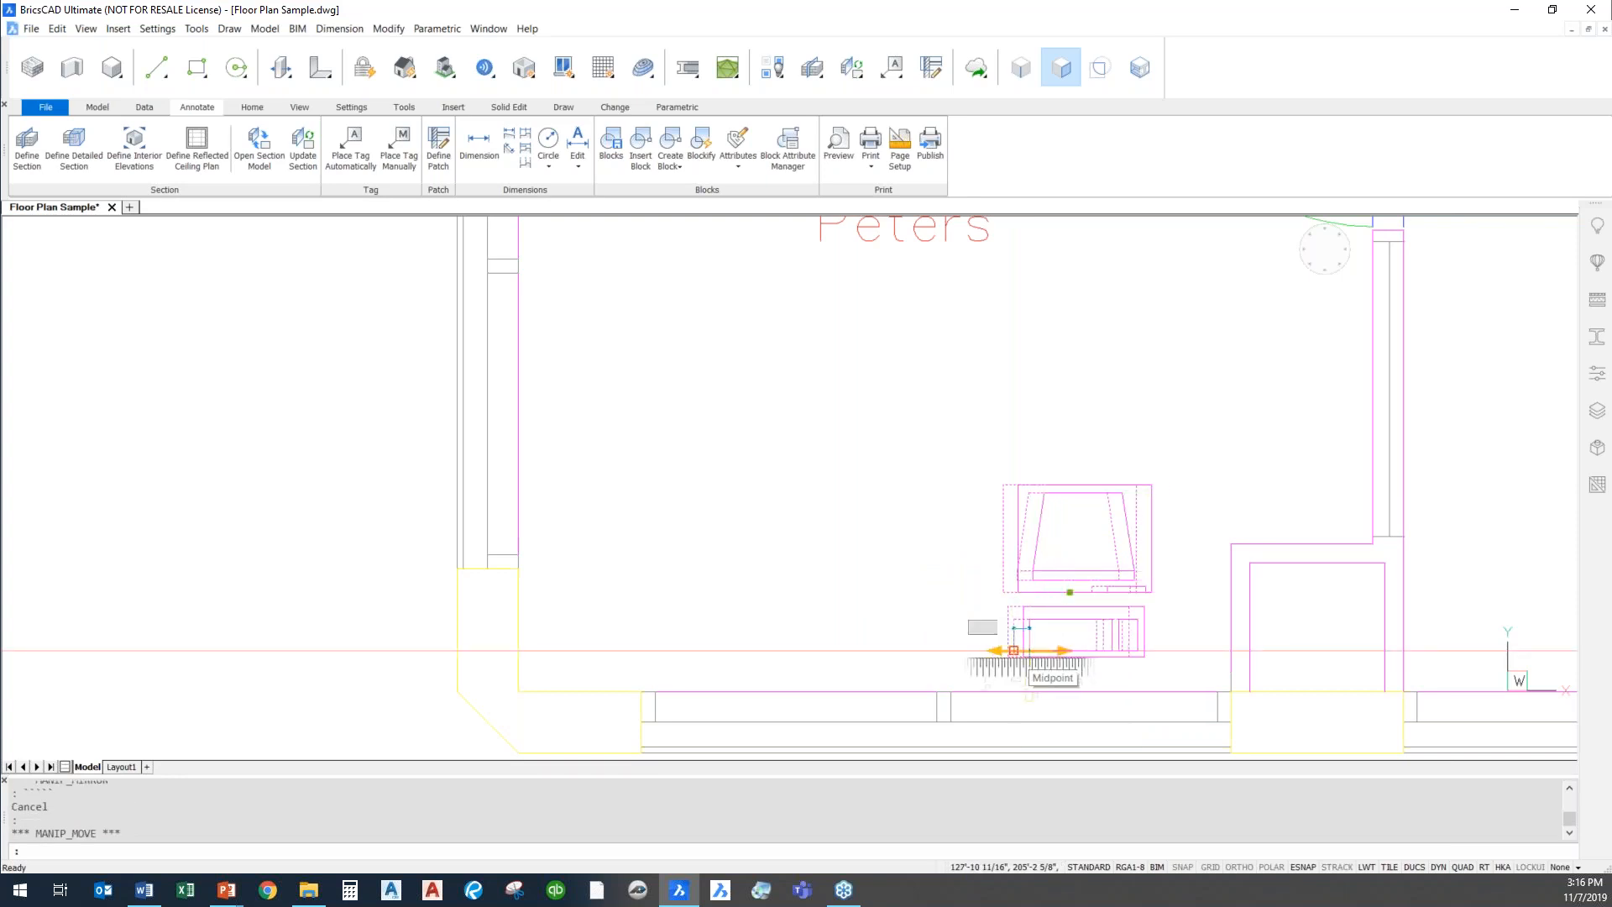
click(622, 650)
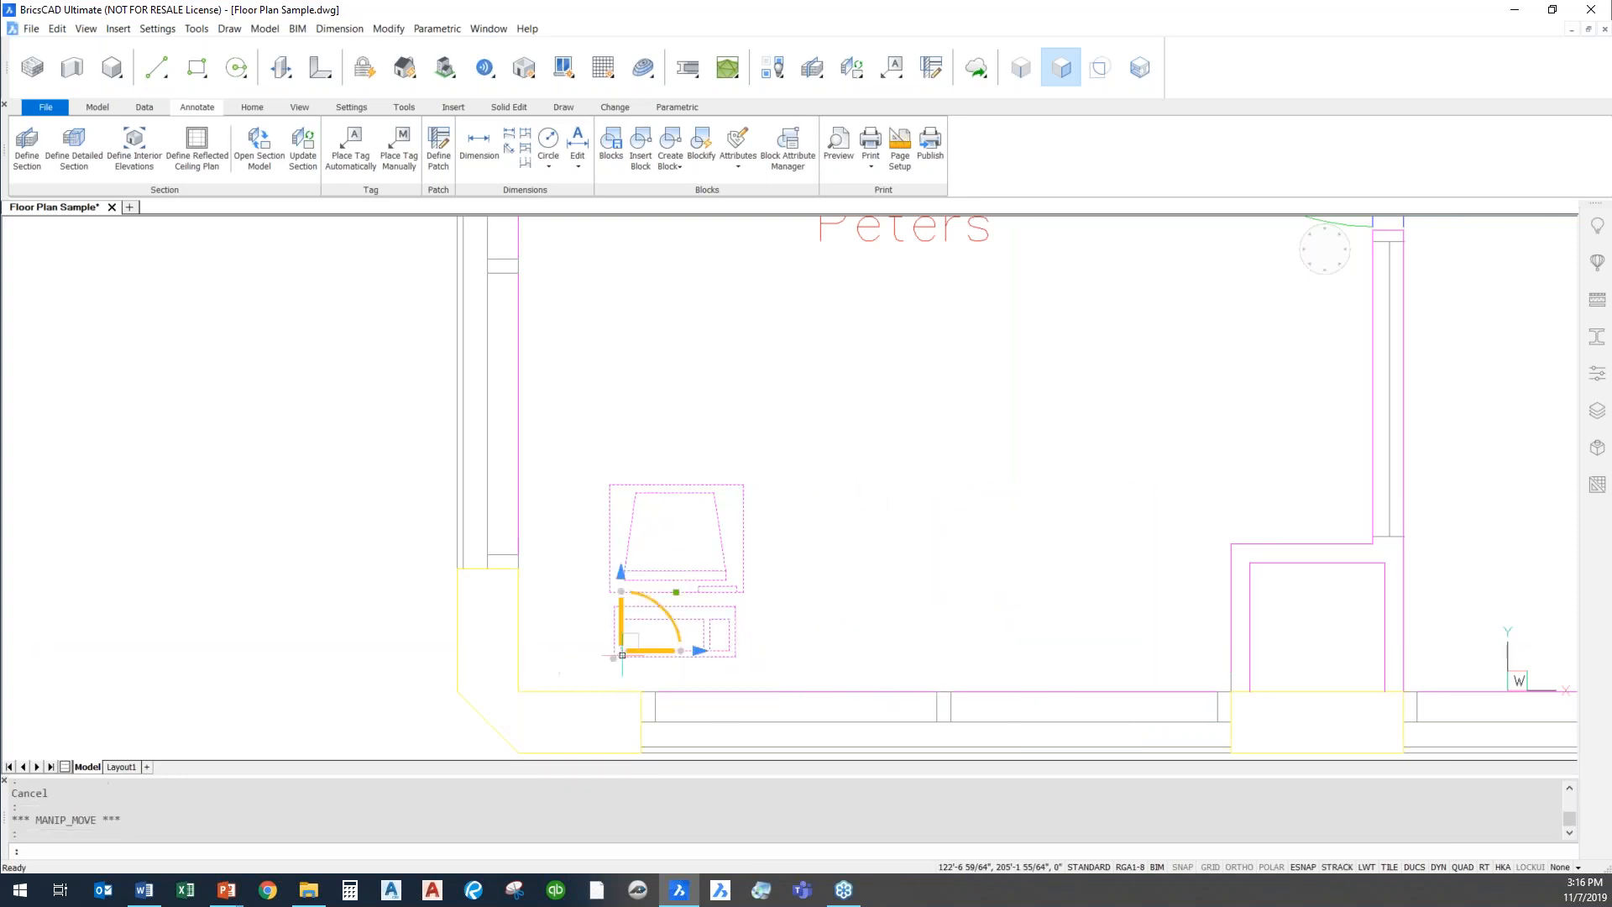
click(678, 590)
click(678, 577)
click(676, 592)
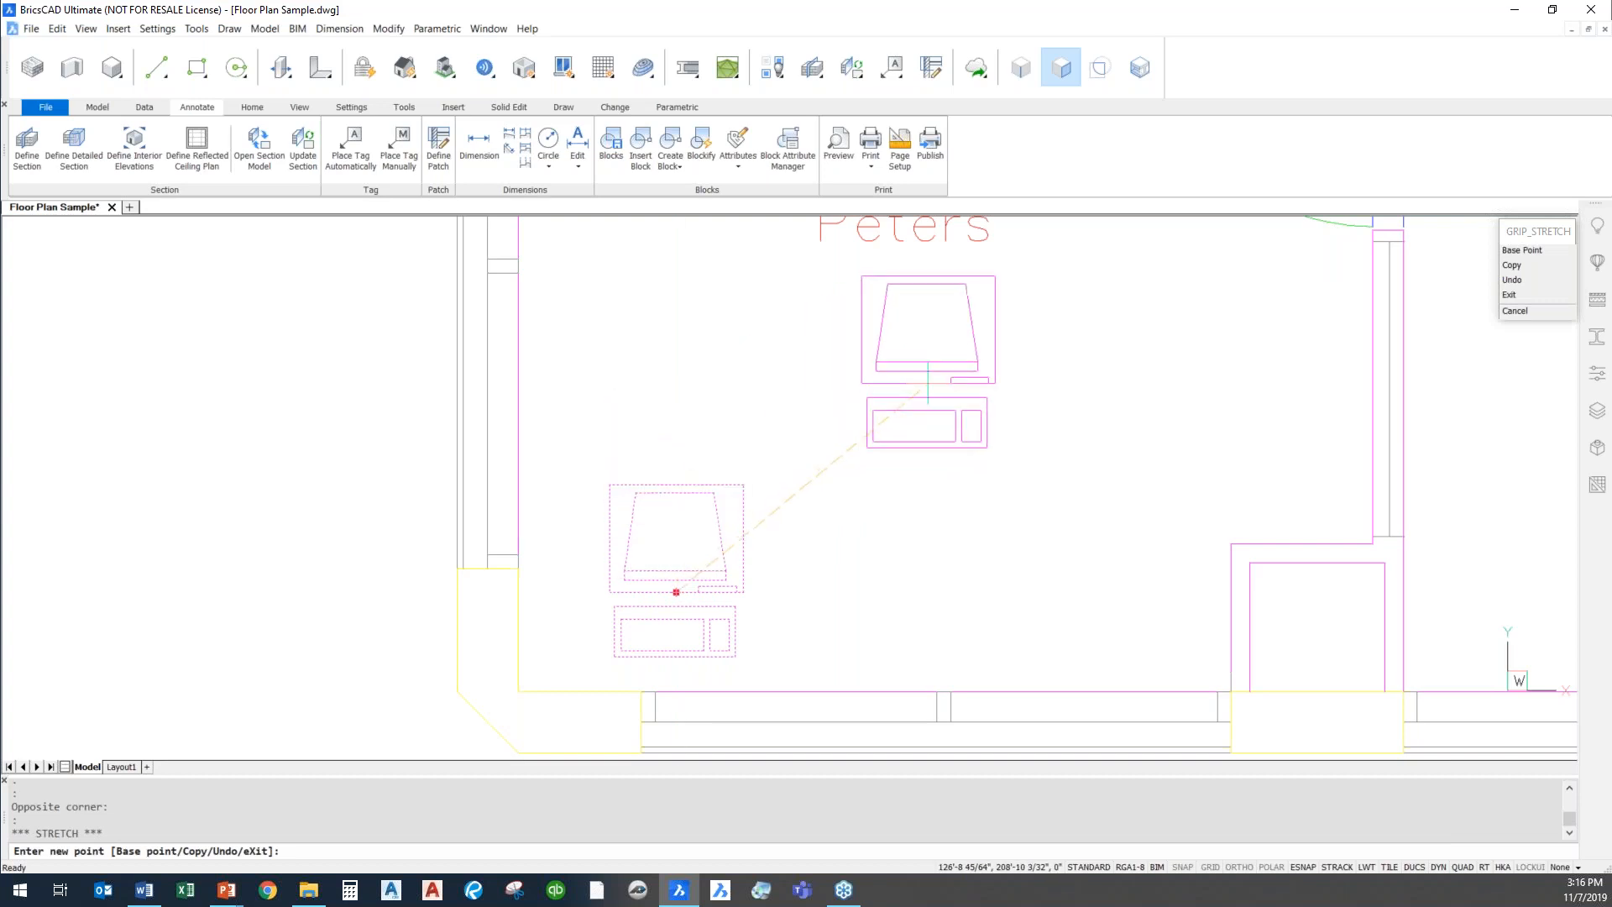
click(928, 383)
click(927, 384)
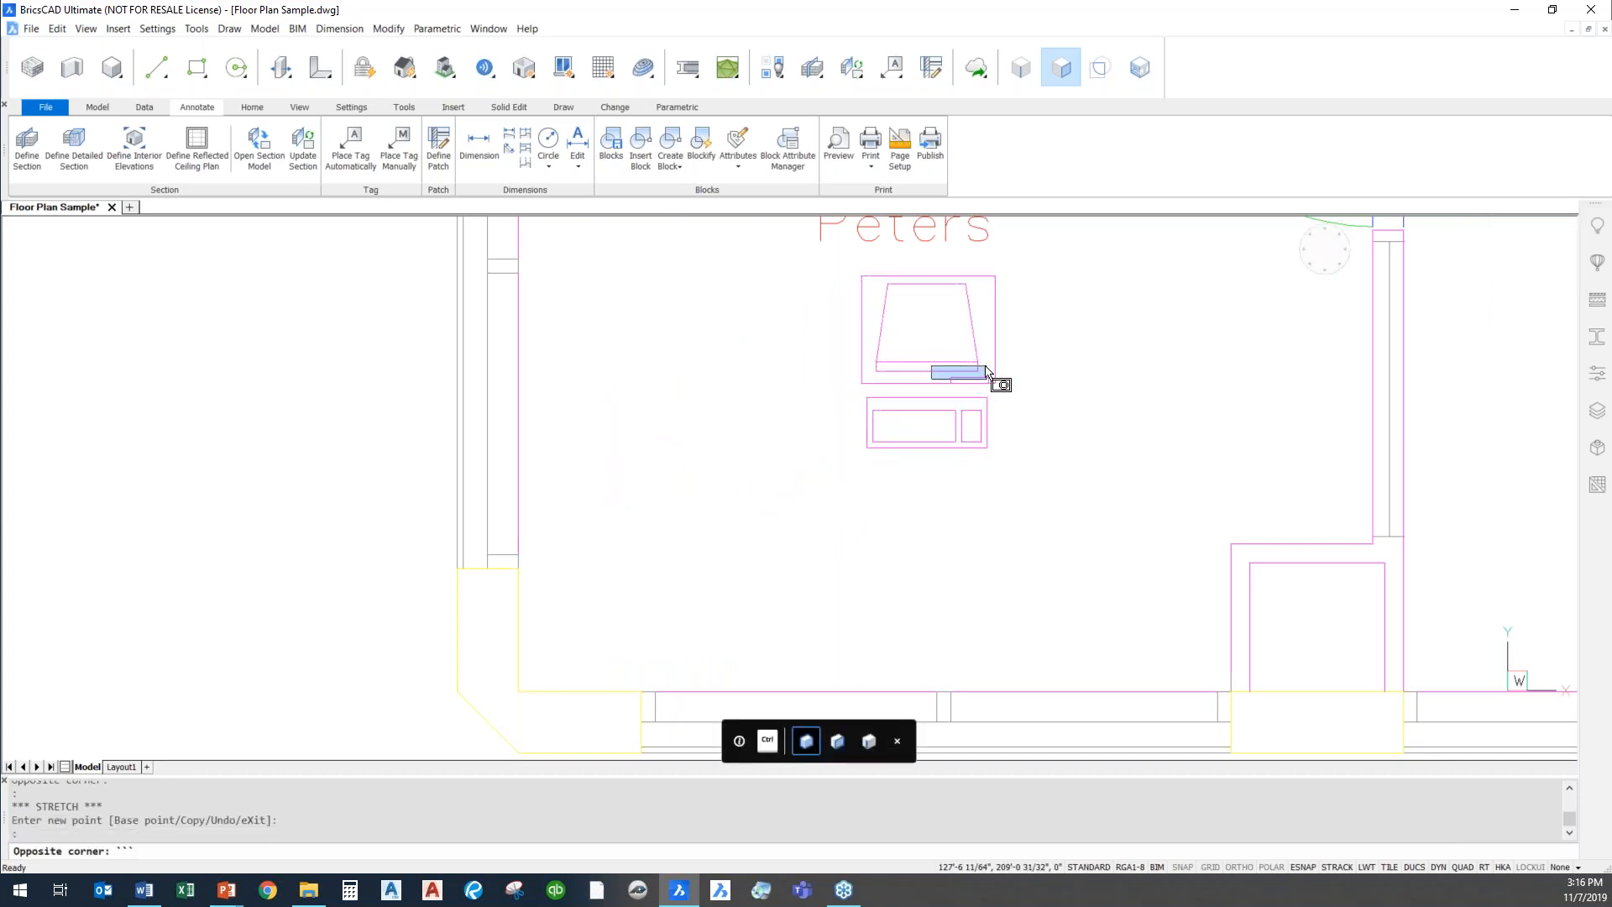
key(Escape)
key(Escape)
key(Escape)
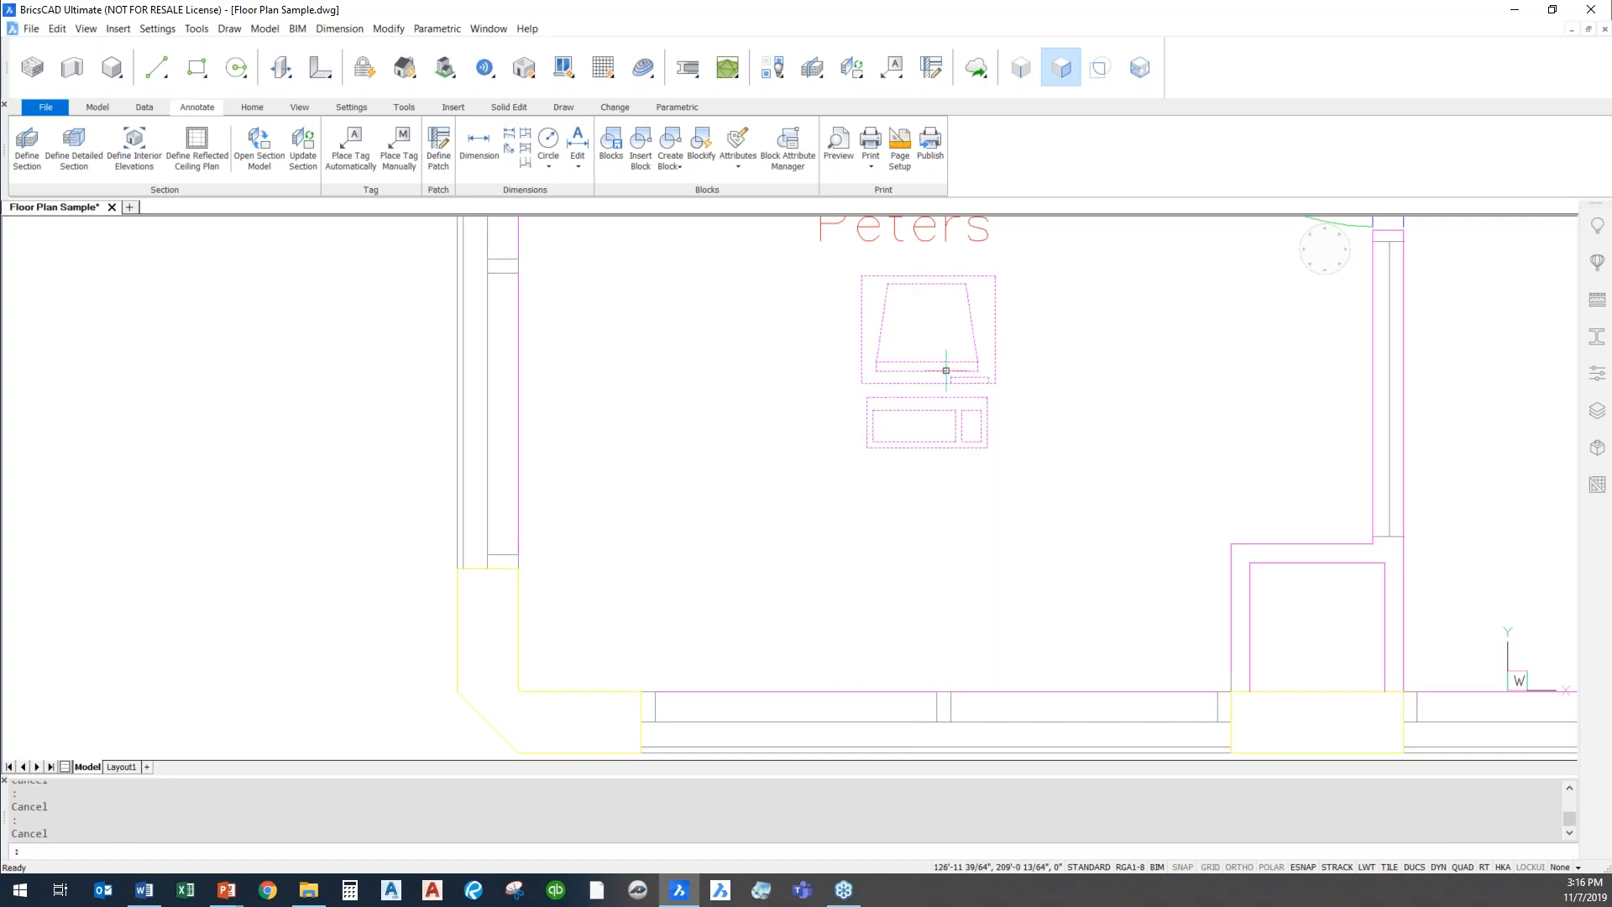
Relocate the computer block freely to the lower-left part of room 6028.
click(961, 374)
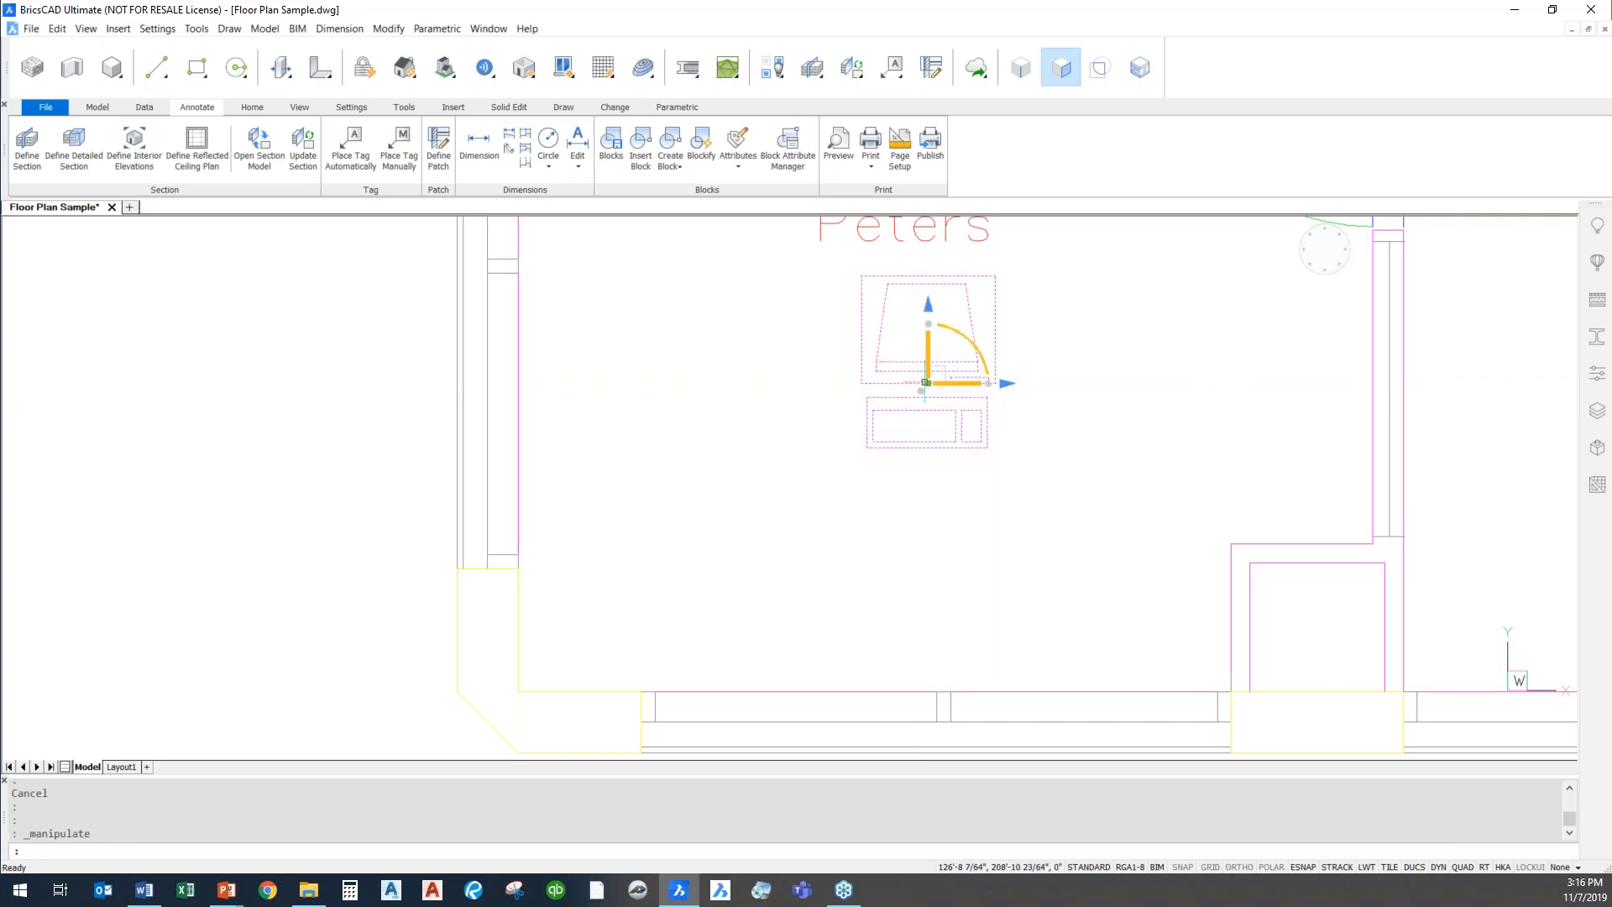
click(928, 383)
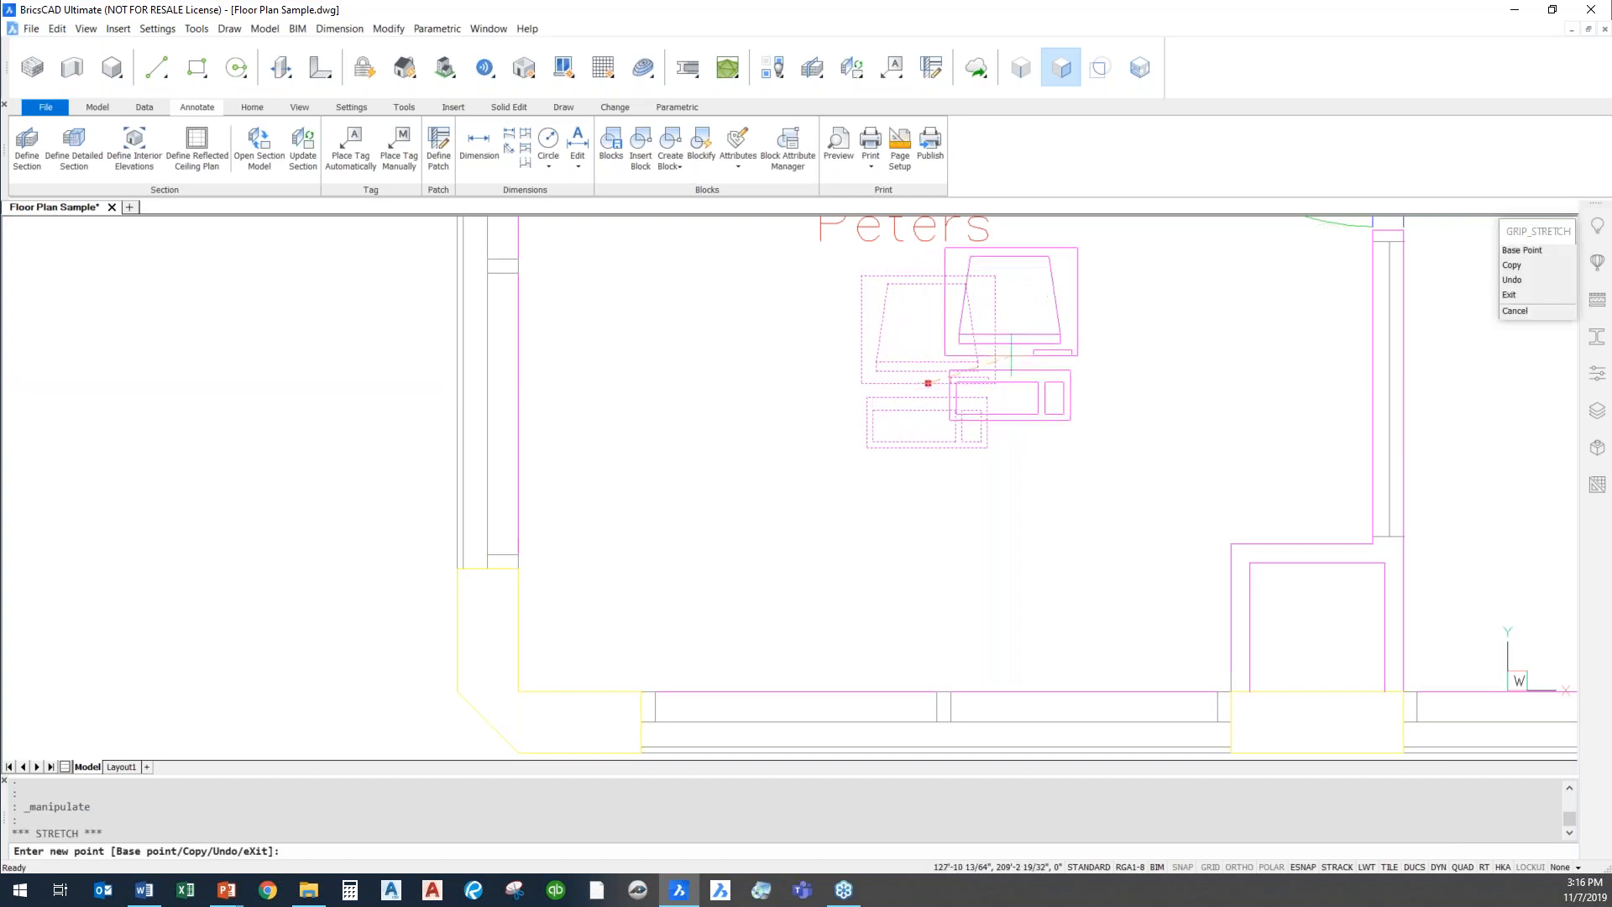
key(Escape)
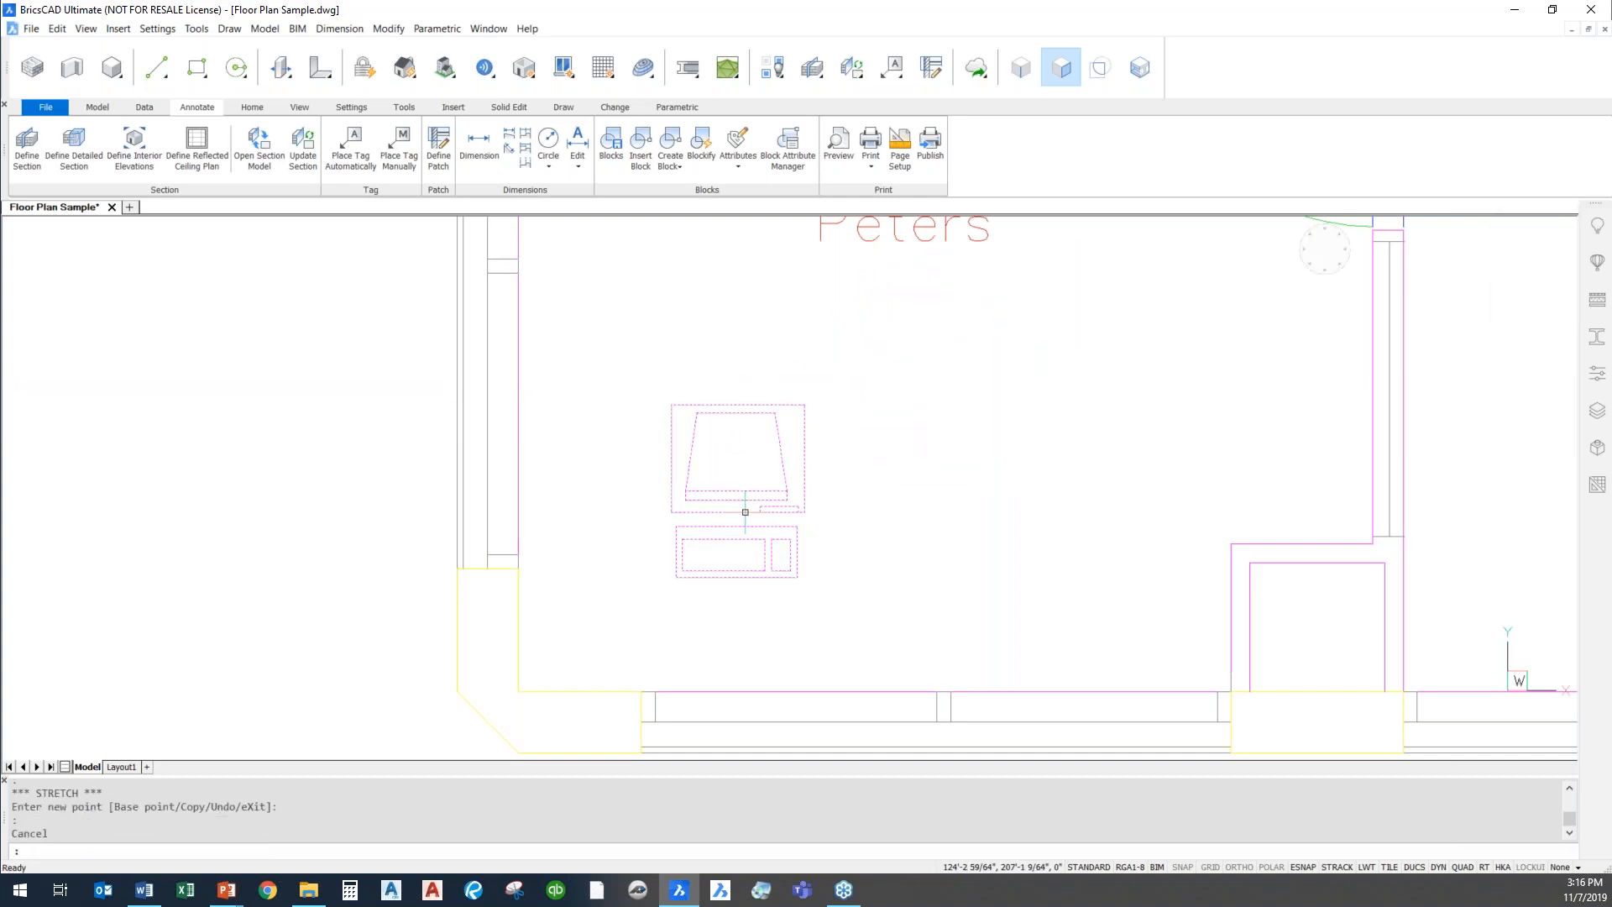
Rotate room 6028's computer block about 29° counterclockwise around its insertion point with the Manipulator.
click(788, 507)
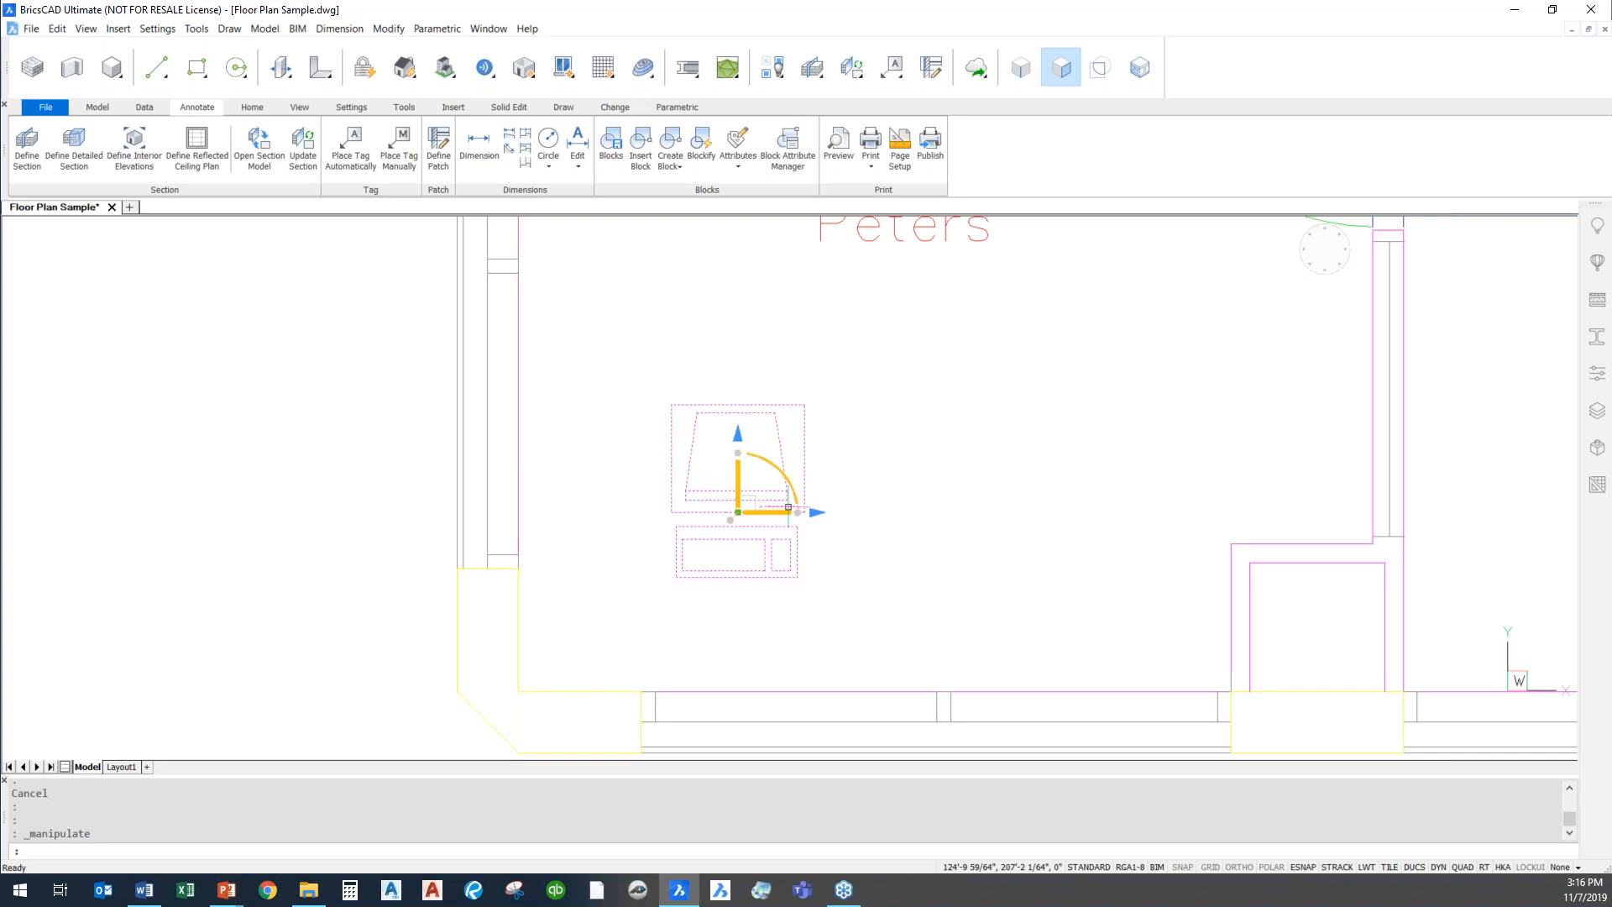
click(789, 504)
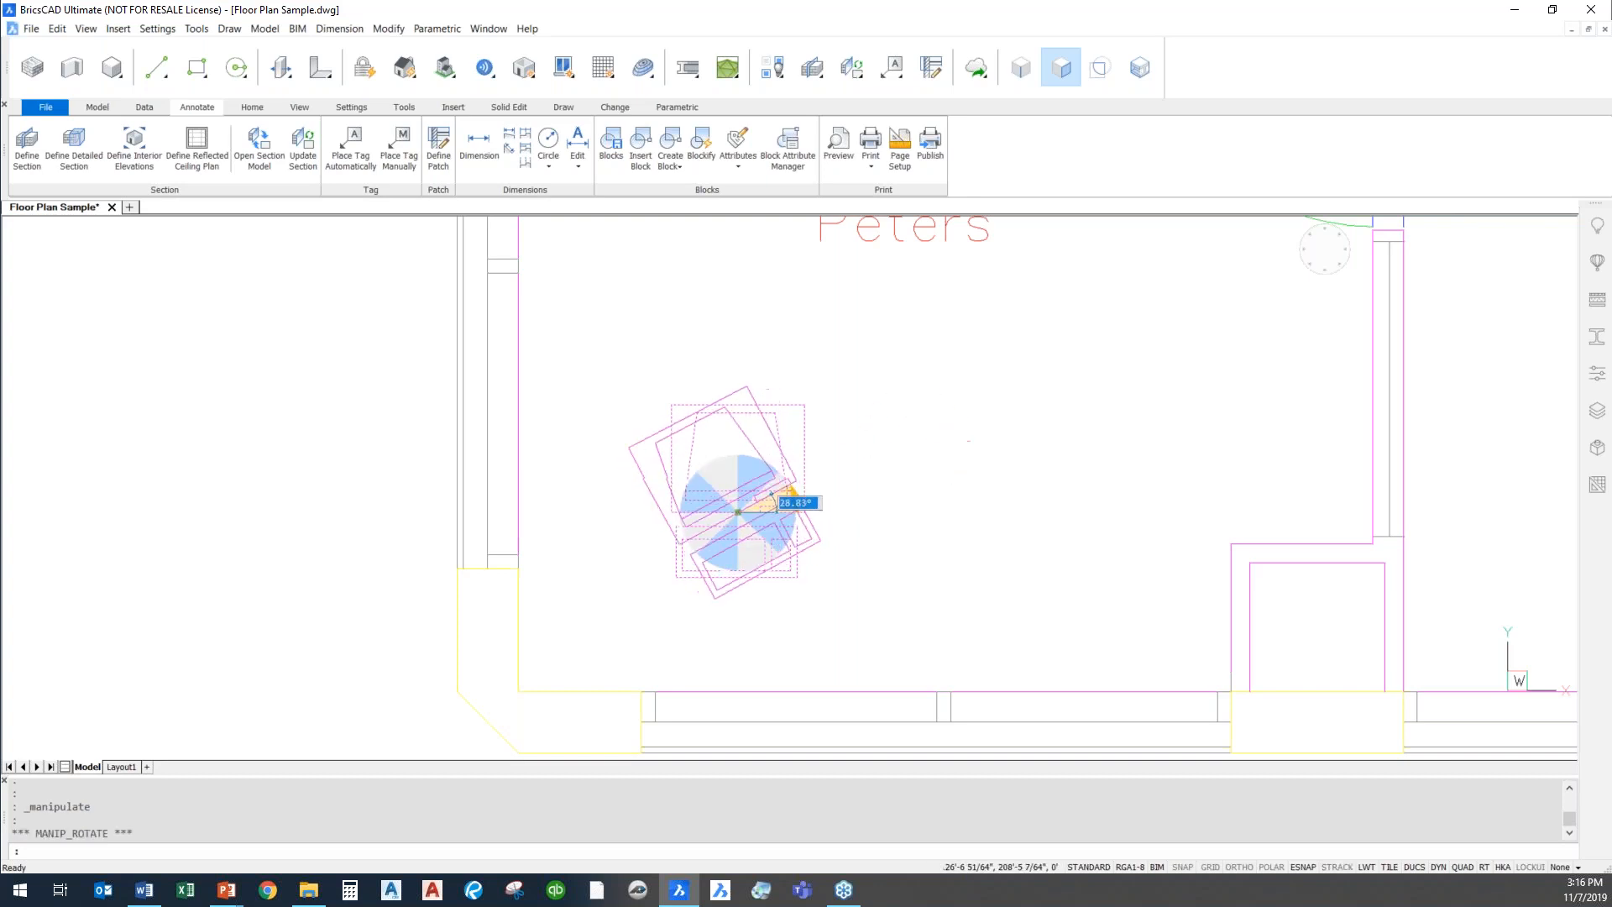
click(914, 411)
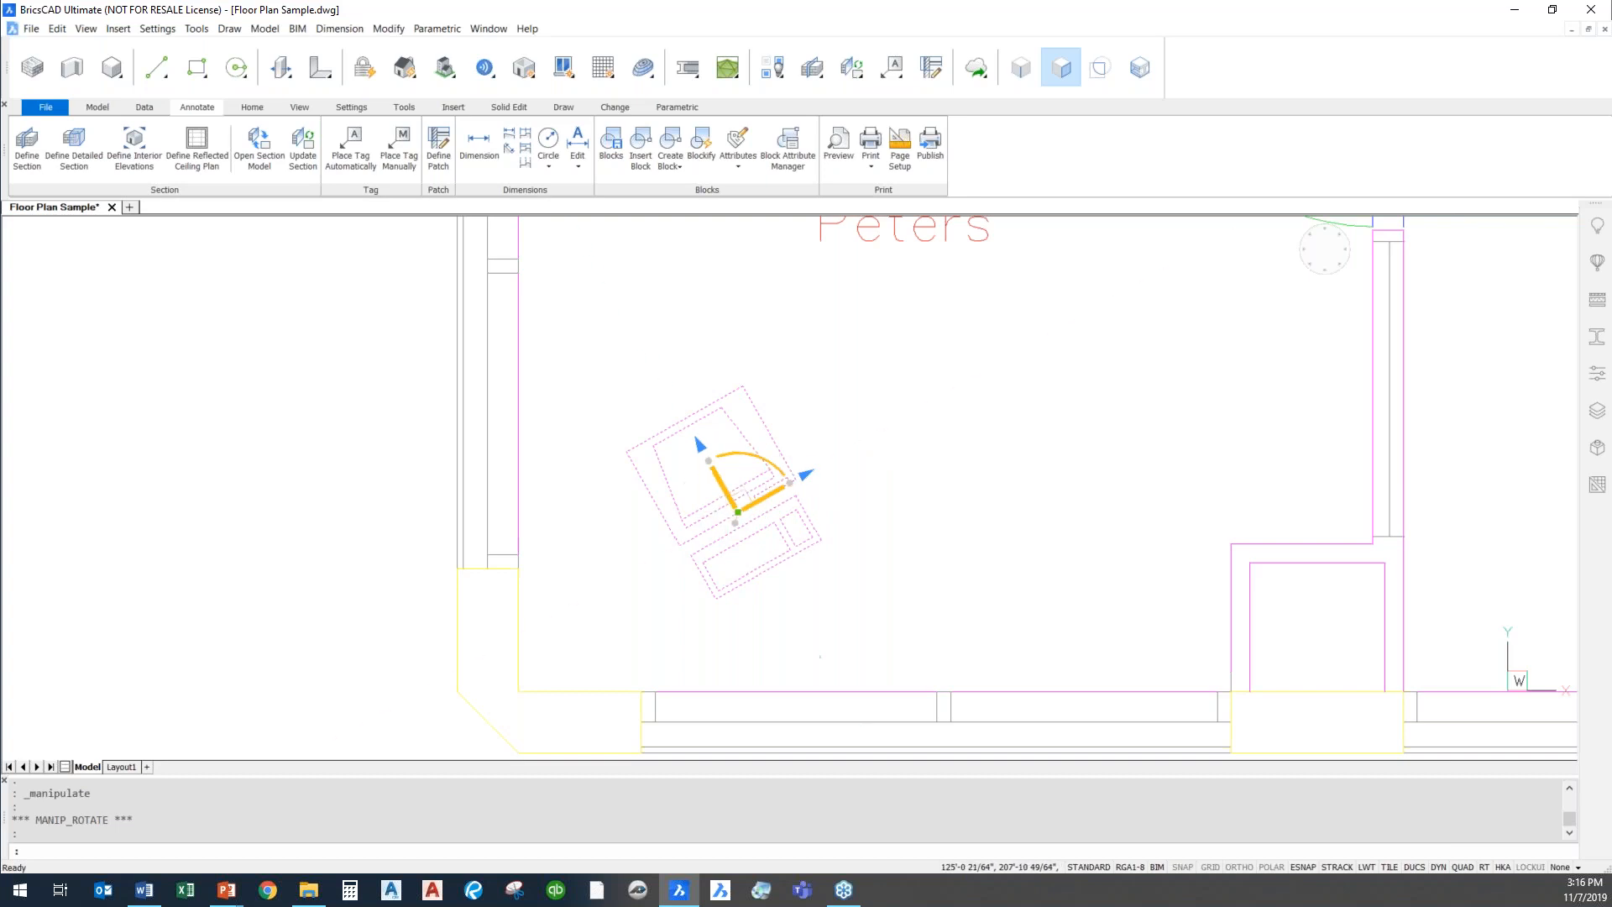
Try to move the rotated computer block up and to the right along its own tilted axis.
click(763, 500)
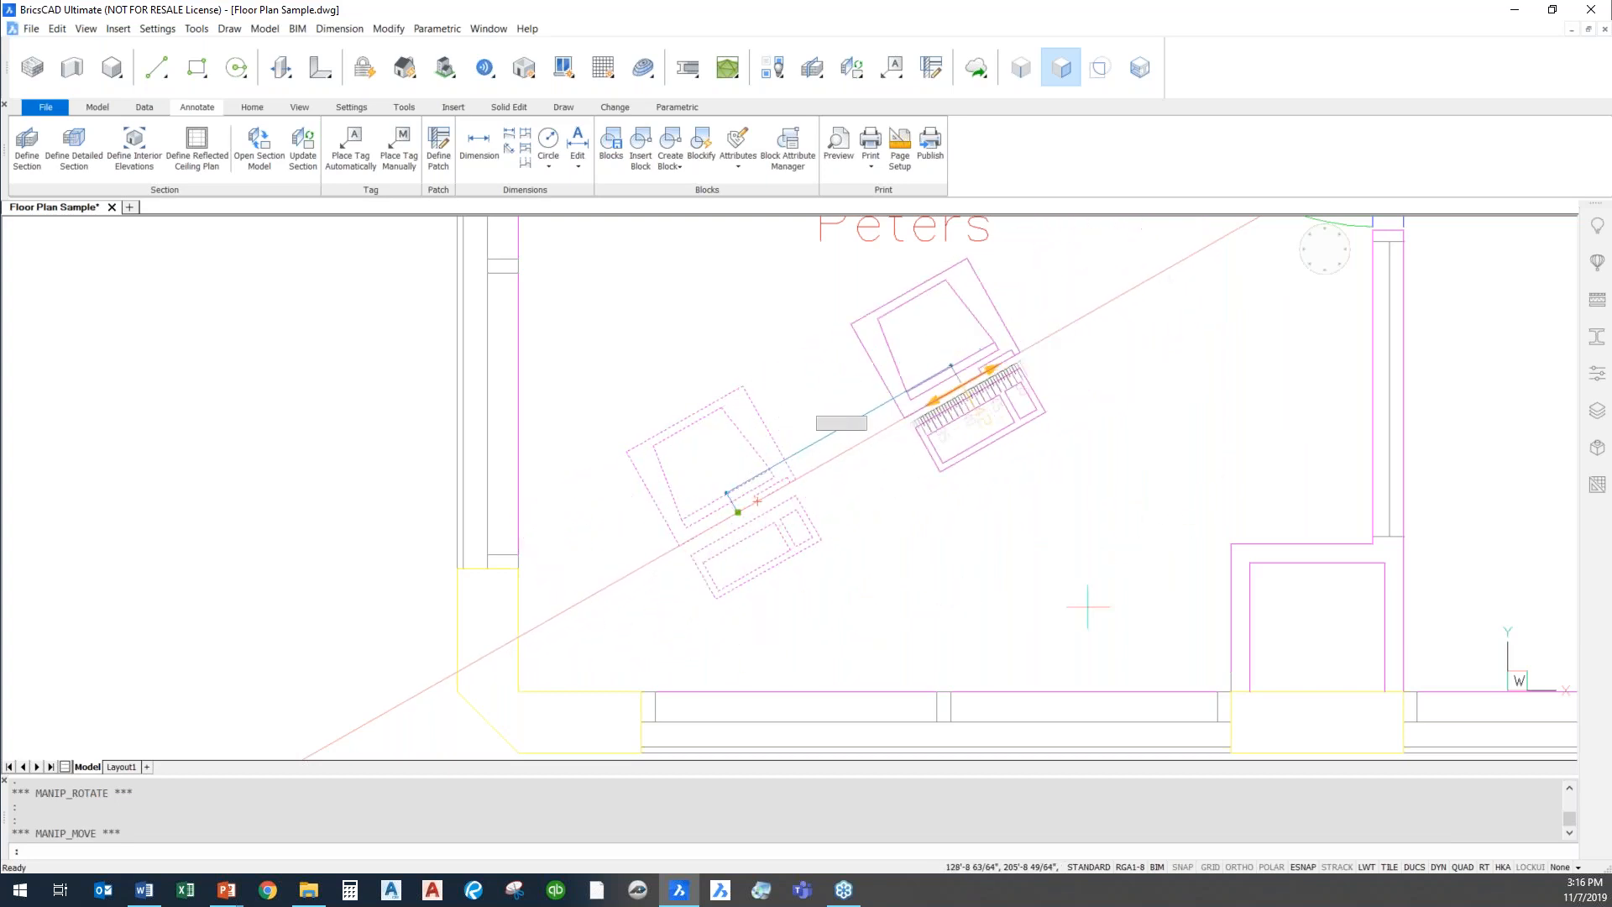
key(Escape)
key(Escape)
Rotate the computer block in room 6030 by 45° counterclockwise around its insertion point with the Manipulator.
scroll(1049, 625, down, 5)
middle_drag(1072, 612, 1012, 759)
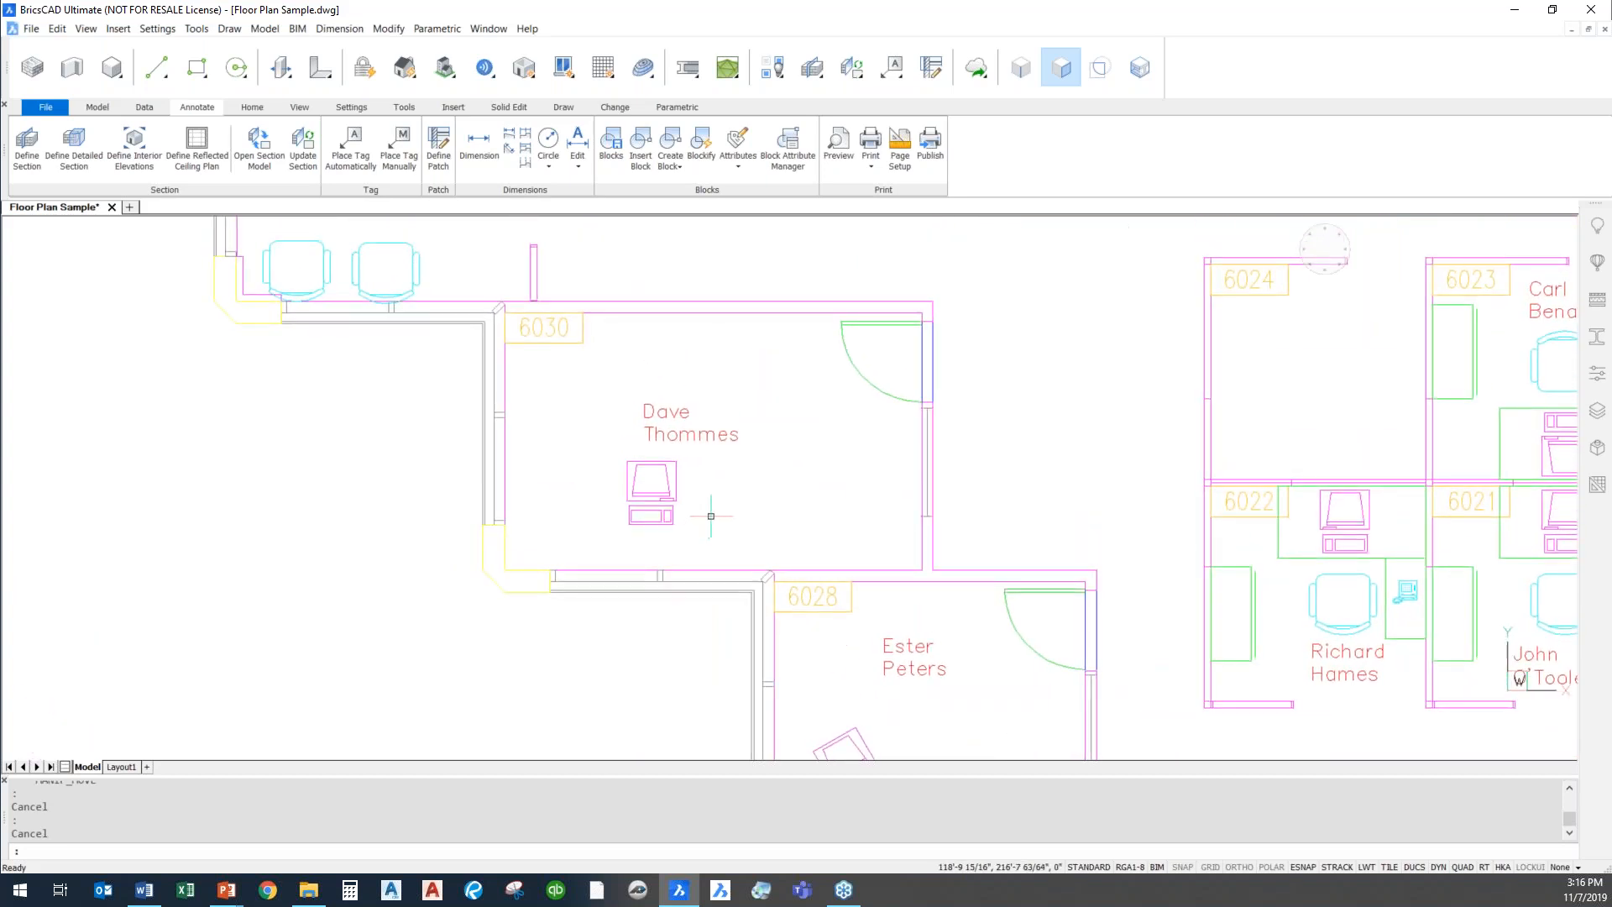
mouse_move(645, 500)
click(691, 506)
click(708, 487)
drag(708, 483, 705, 460)
text(4)
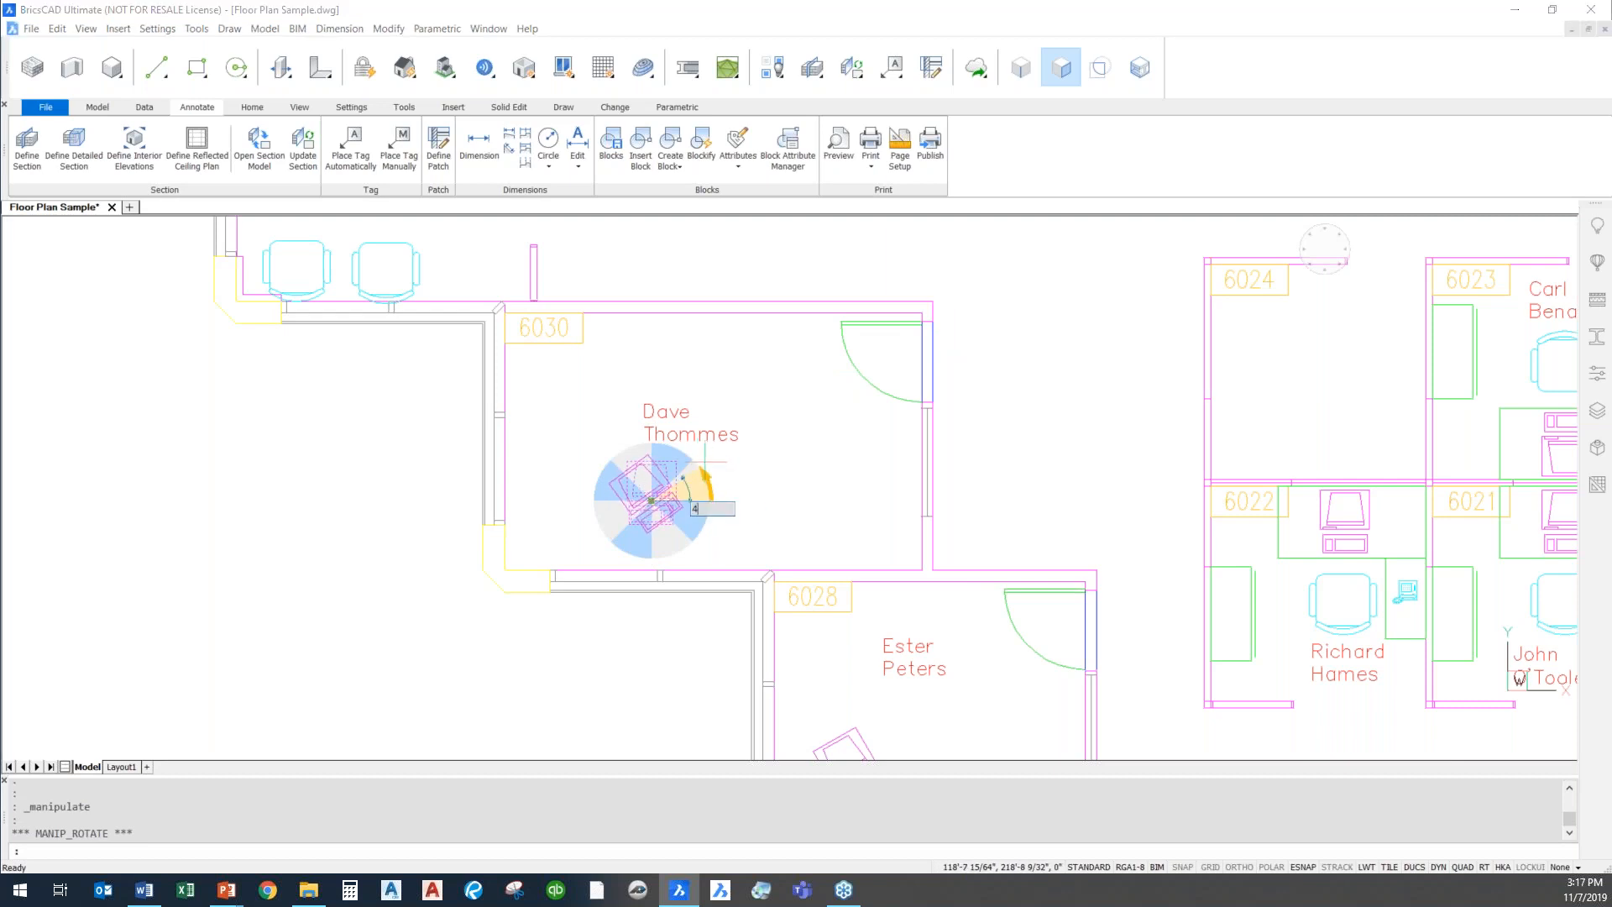
text(5)
key(Return)
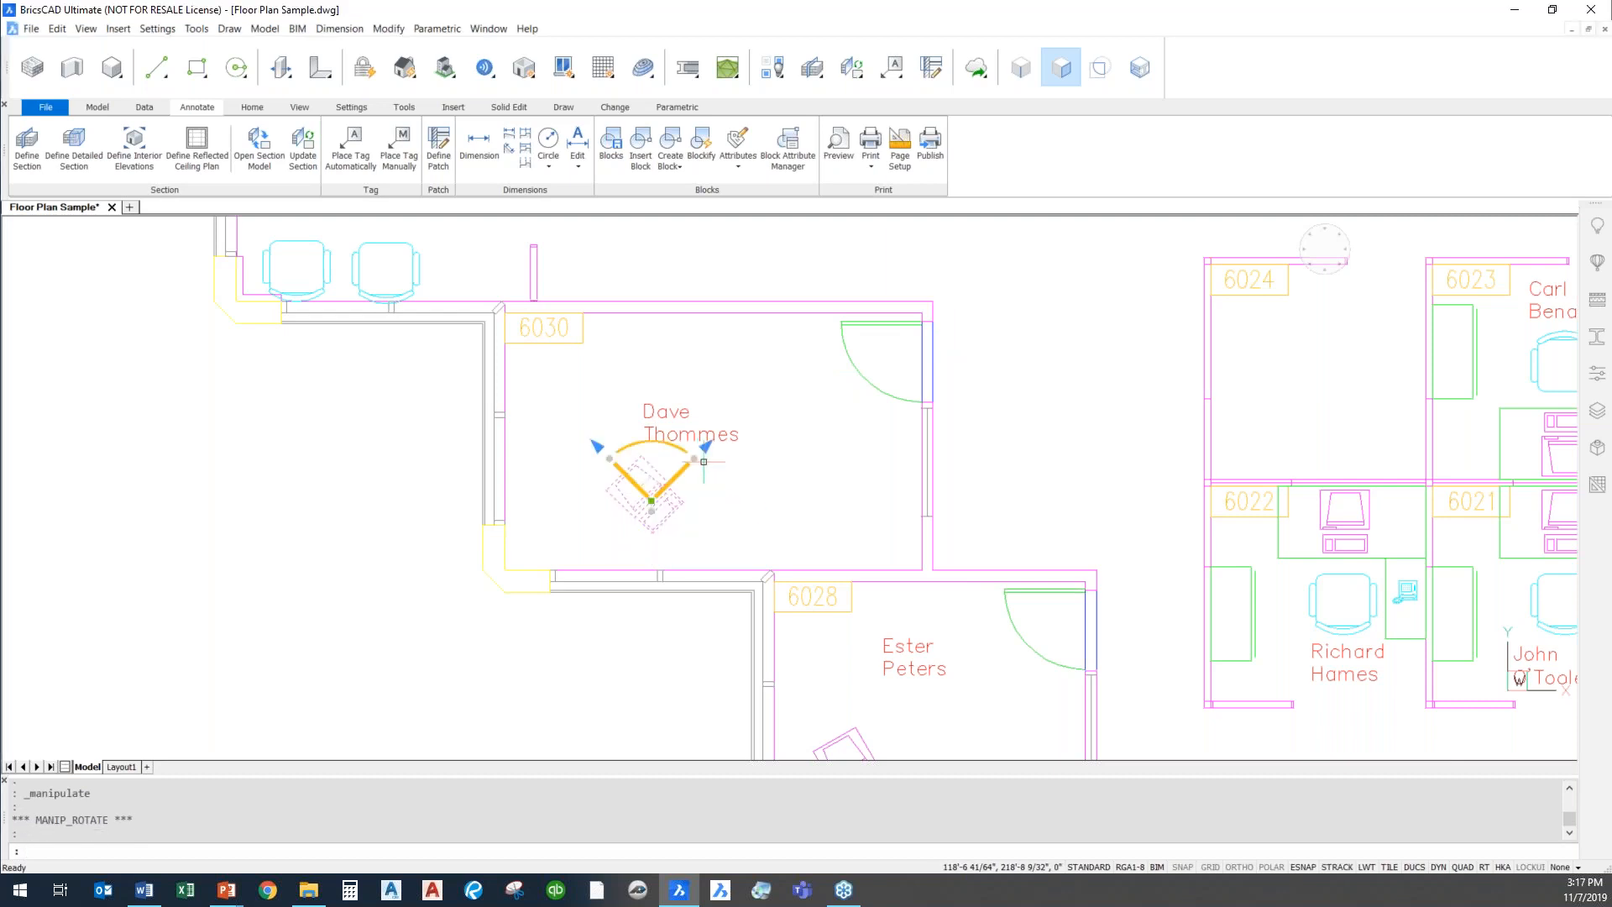
Move room 6030's rotated computer block 12' up and to the right along its tilted axis with the Manipulator.
drag(635, 485, 752, 368)
text(12')
key(Return)
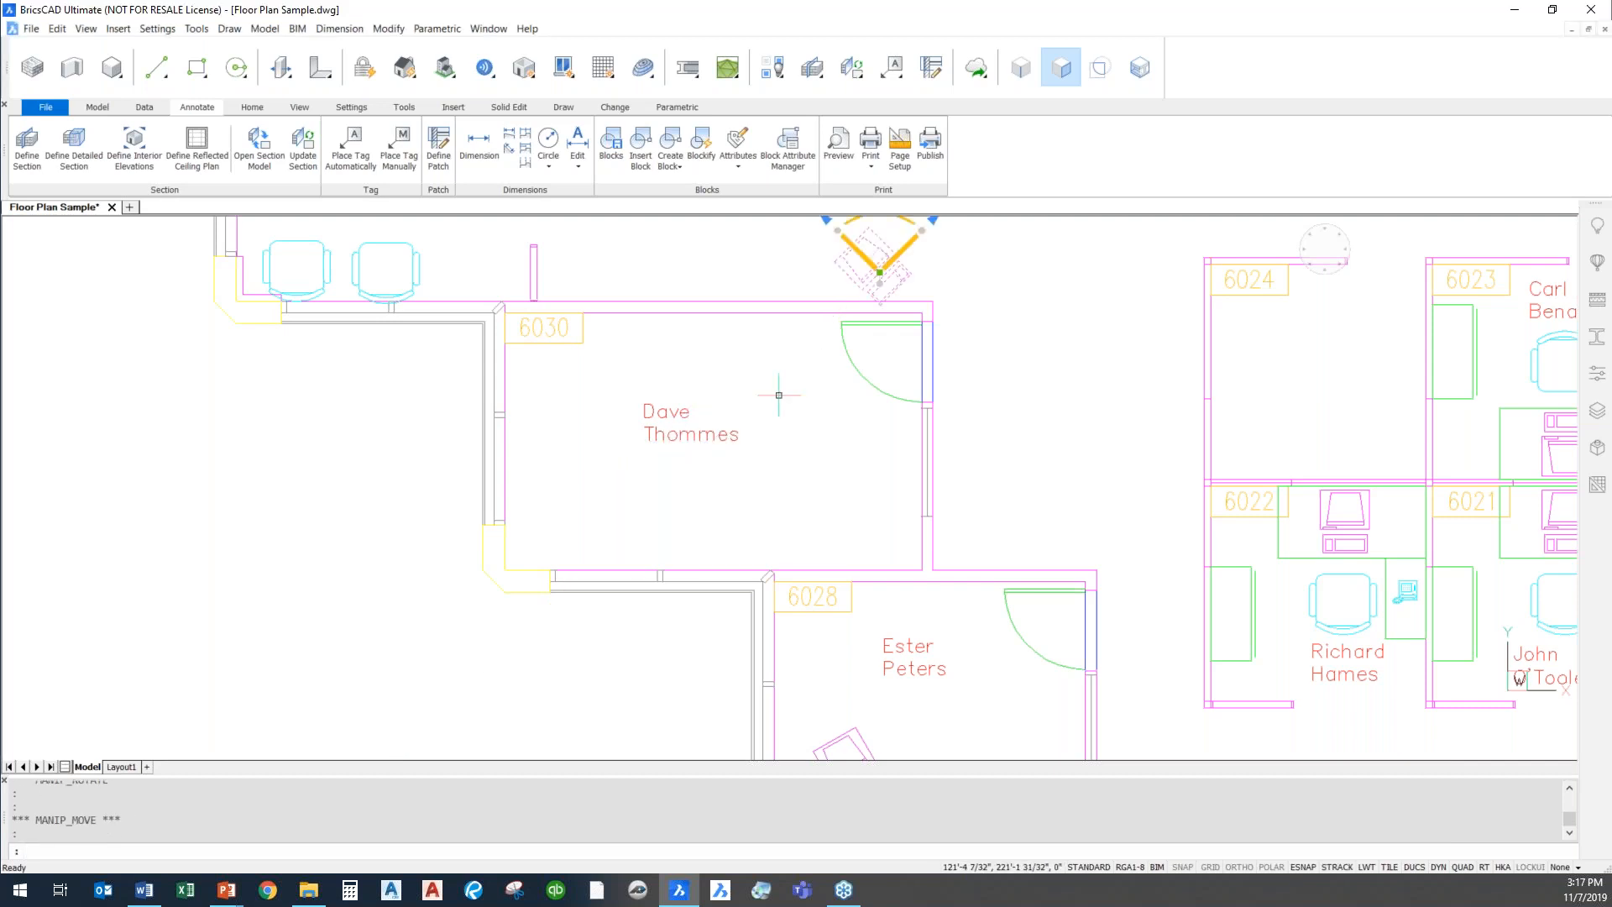
middle_drag(1044, 263, 929, 453)
key(Escape)
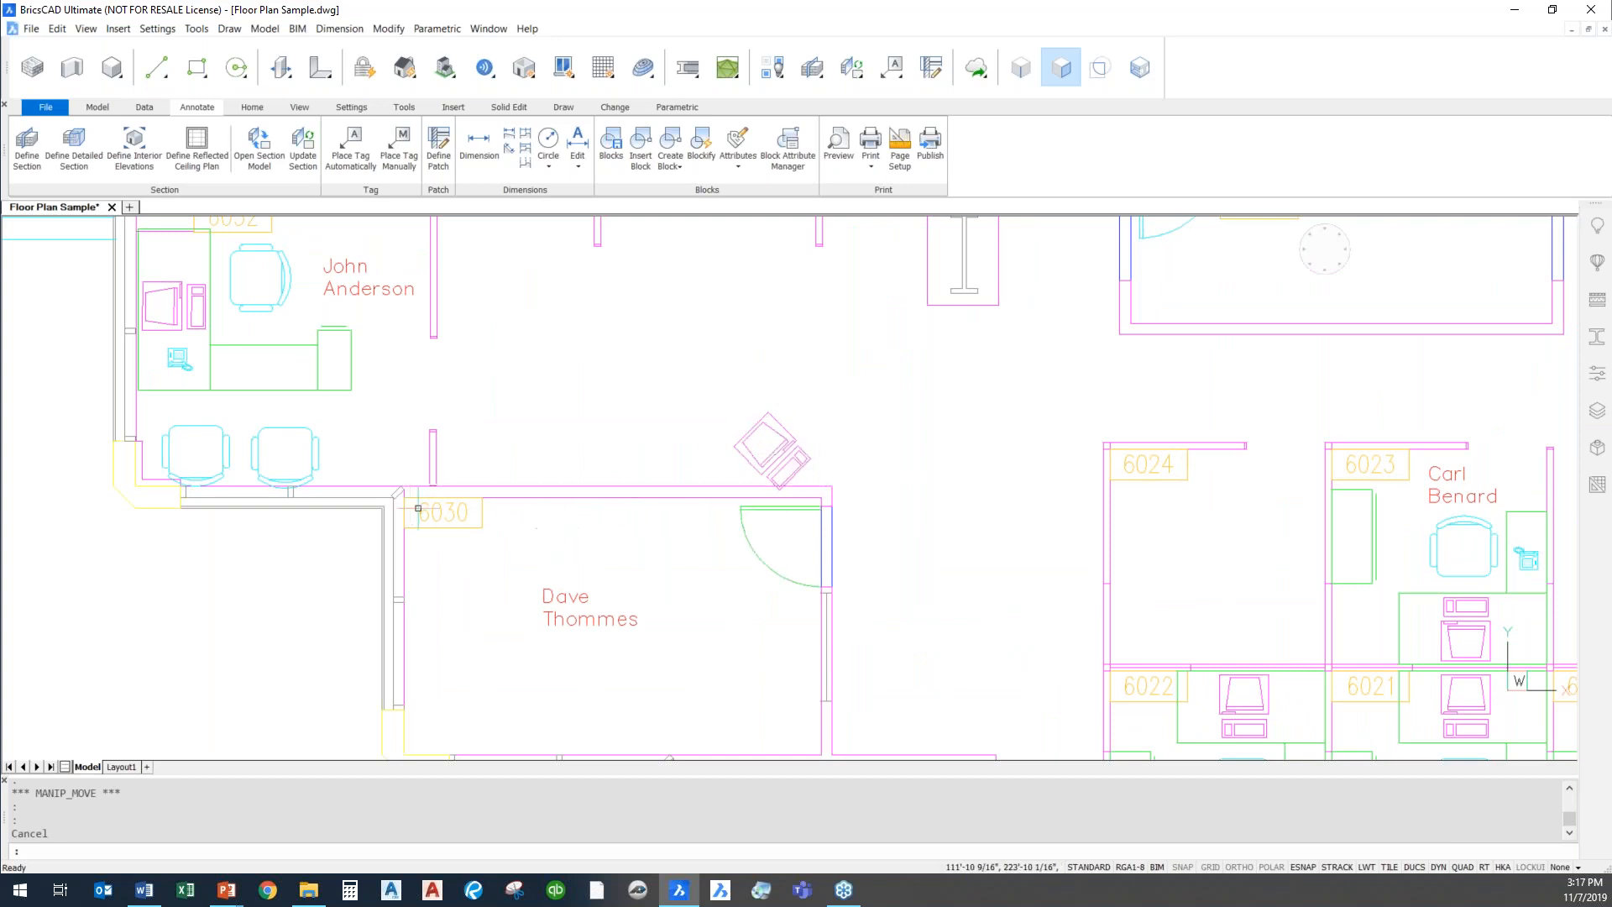
Isolate the rotated computer block above room 6030 to hide all other entities, and undo the isolation.
scroll(615, 509, down, 3)
middle_drag(653, 509, 666, 358)
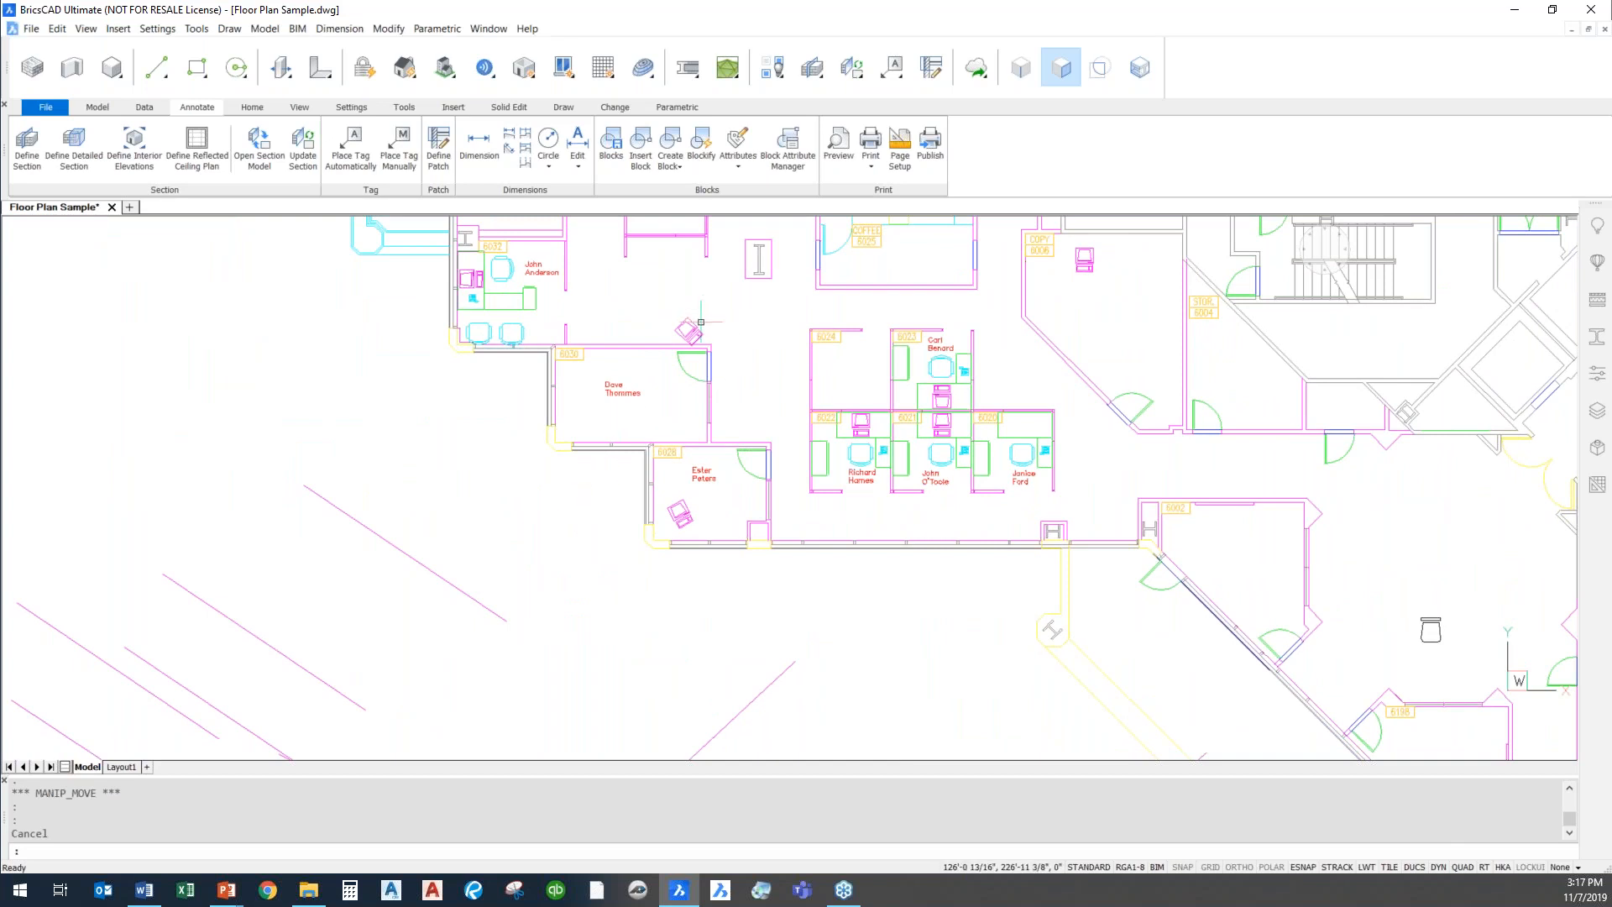
mouse_move(700, 325)
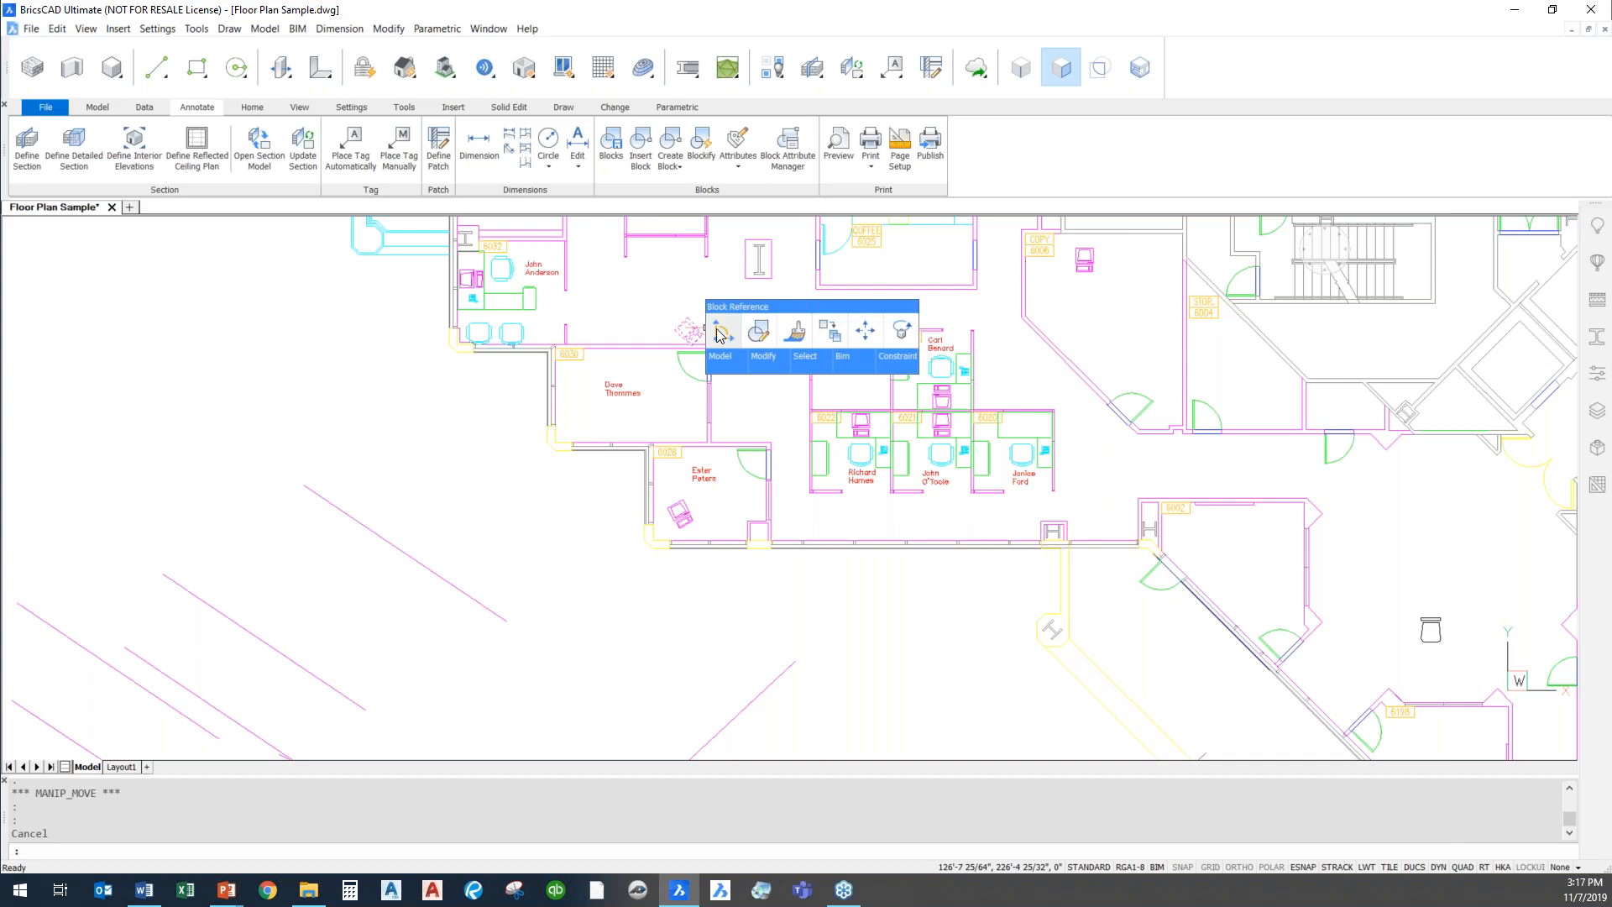
mouse_move(808, 361)
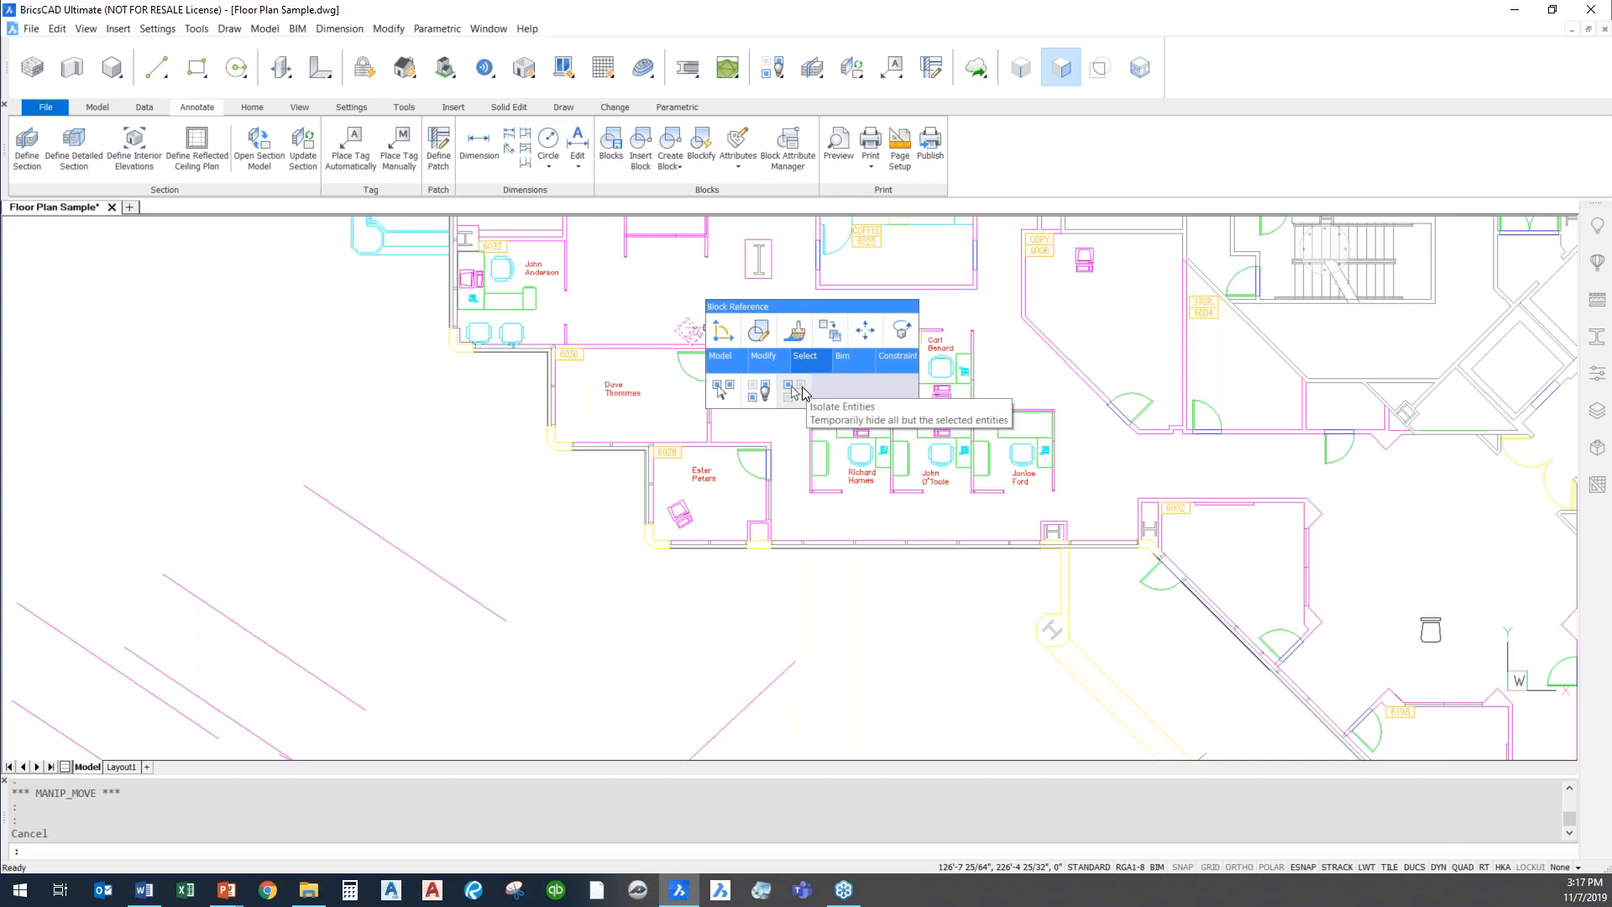
click(801, 392)
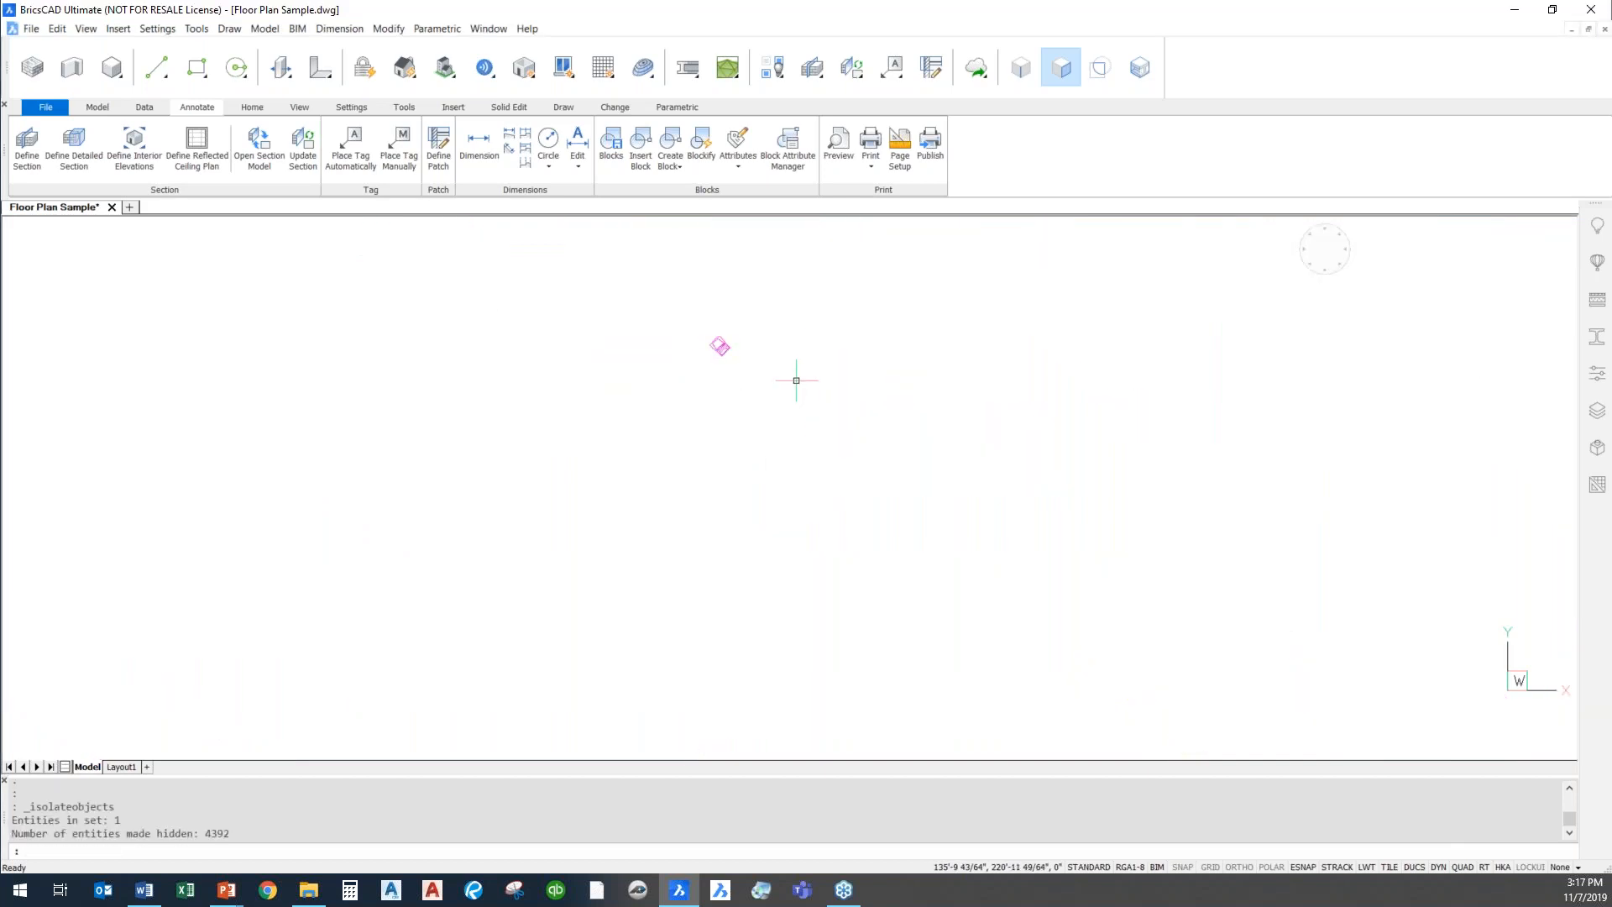
scroll(794, 379, up, 3)
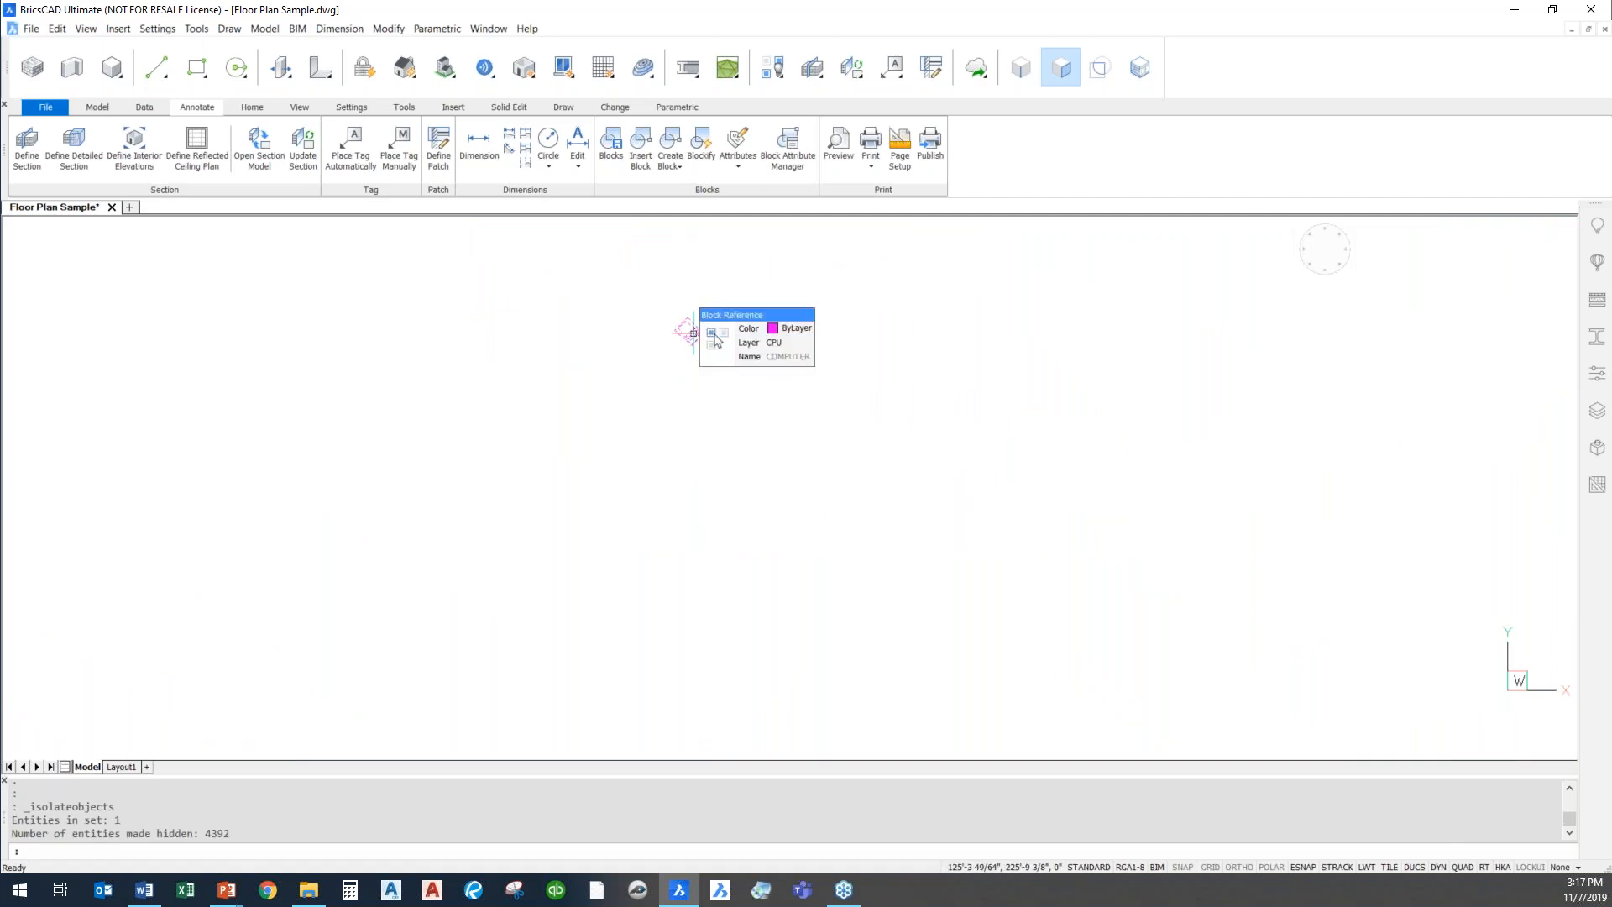
key(ctrl+z)
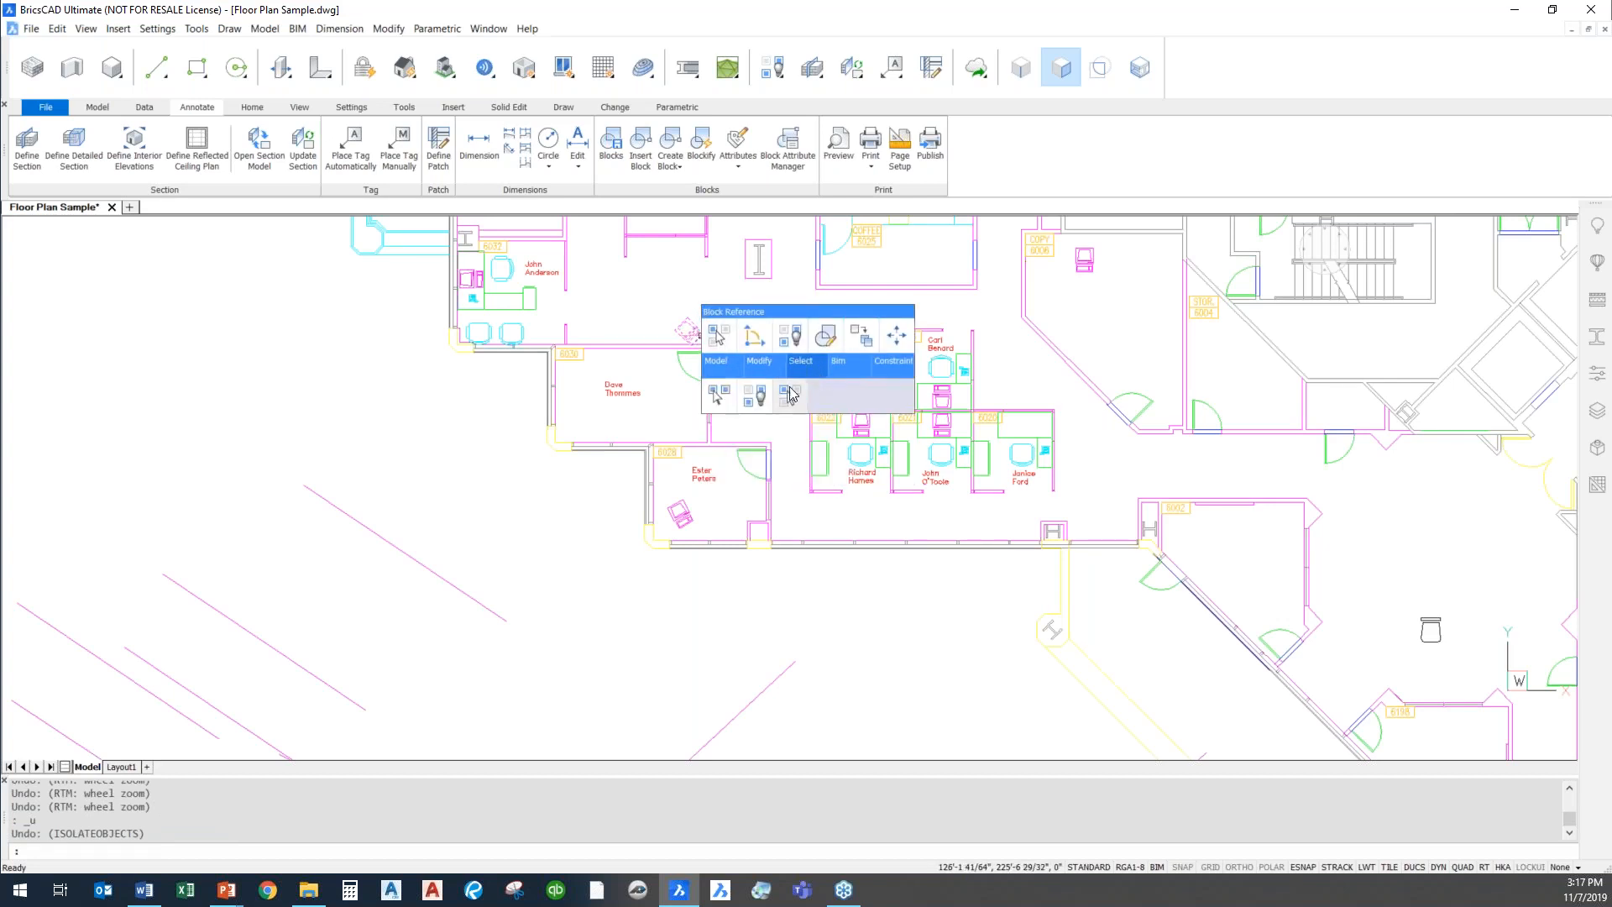
Select all blocks similar to the rotated computer block, review them across the floor plan, and clear the selection.
click(725, 403)
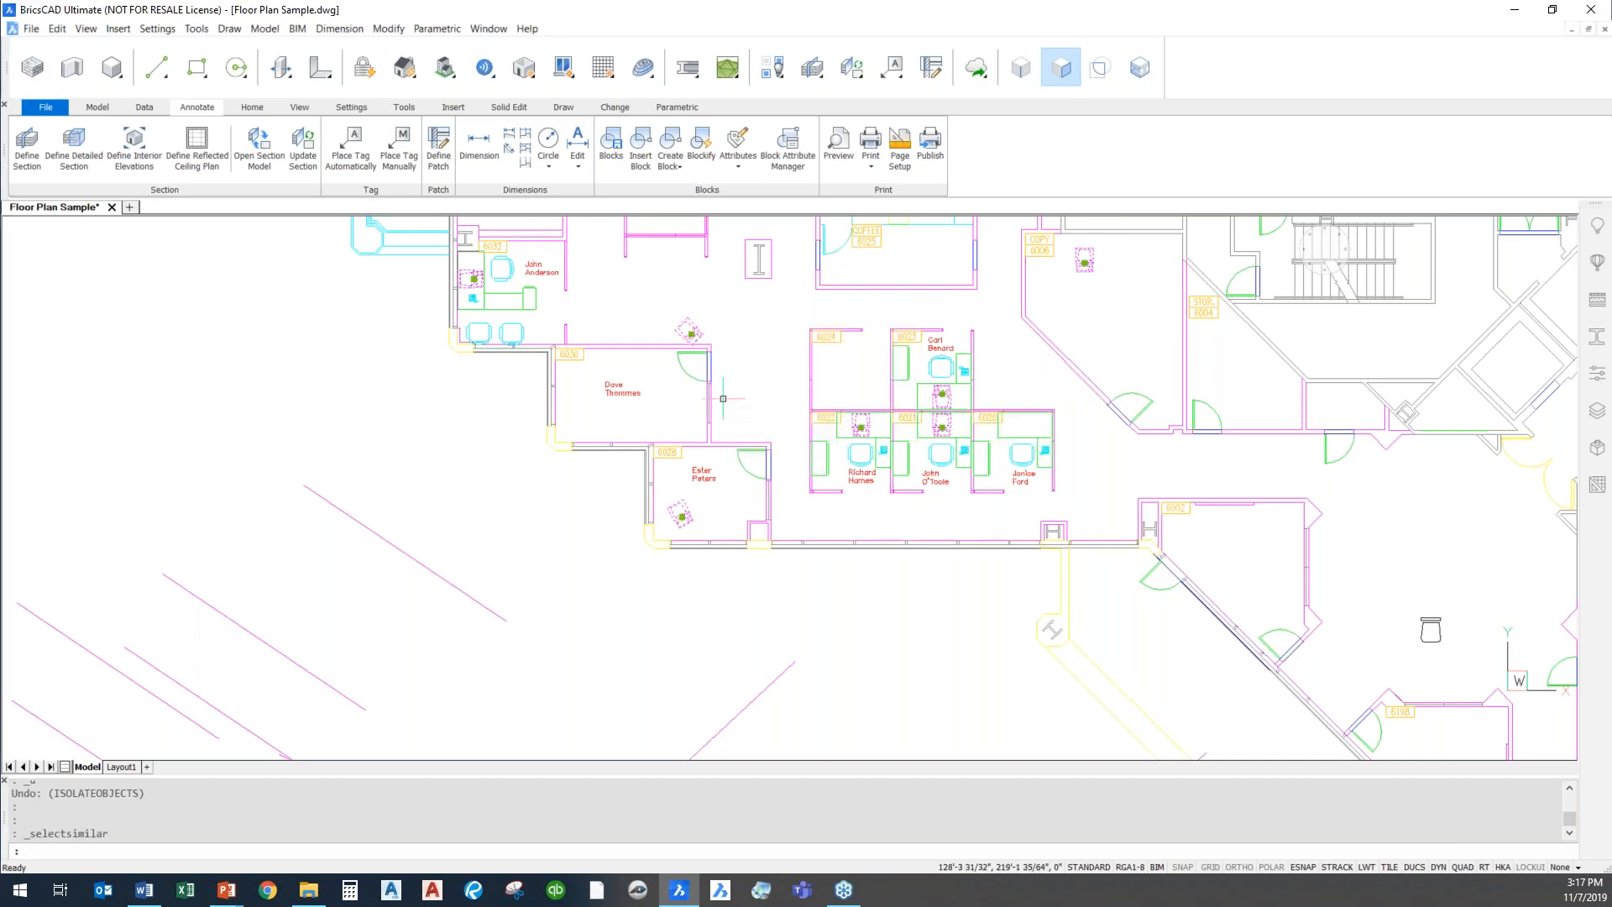
scroll(814, 398, down, 3)
scroll(848, 368, up, 6)
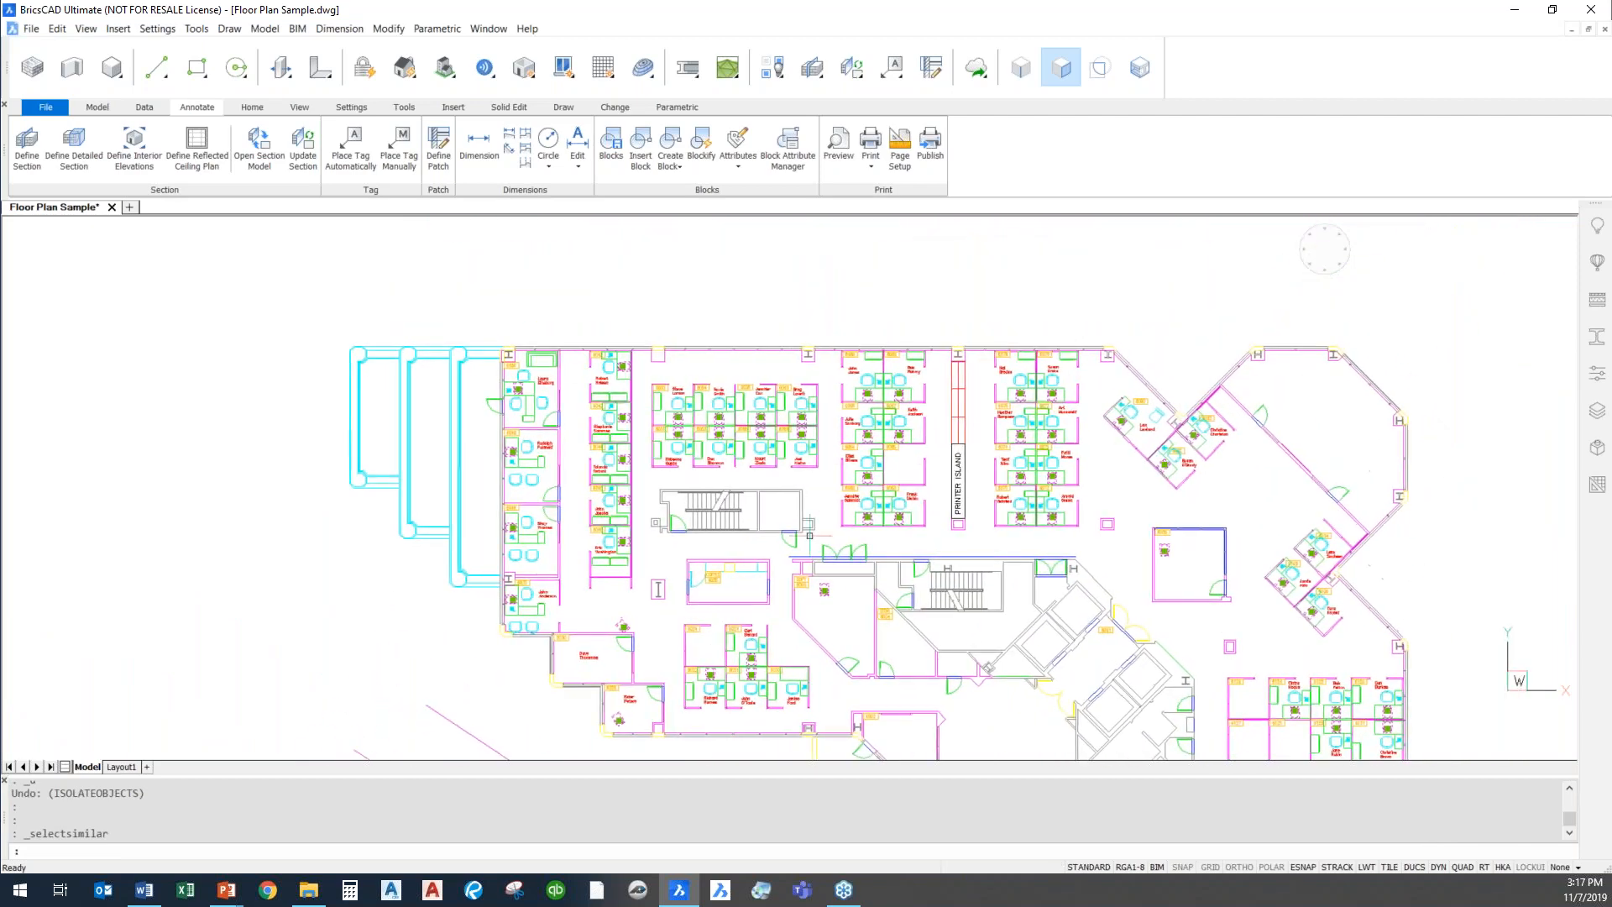
scroll(910, 430, down, 6)
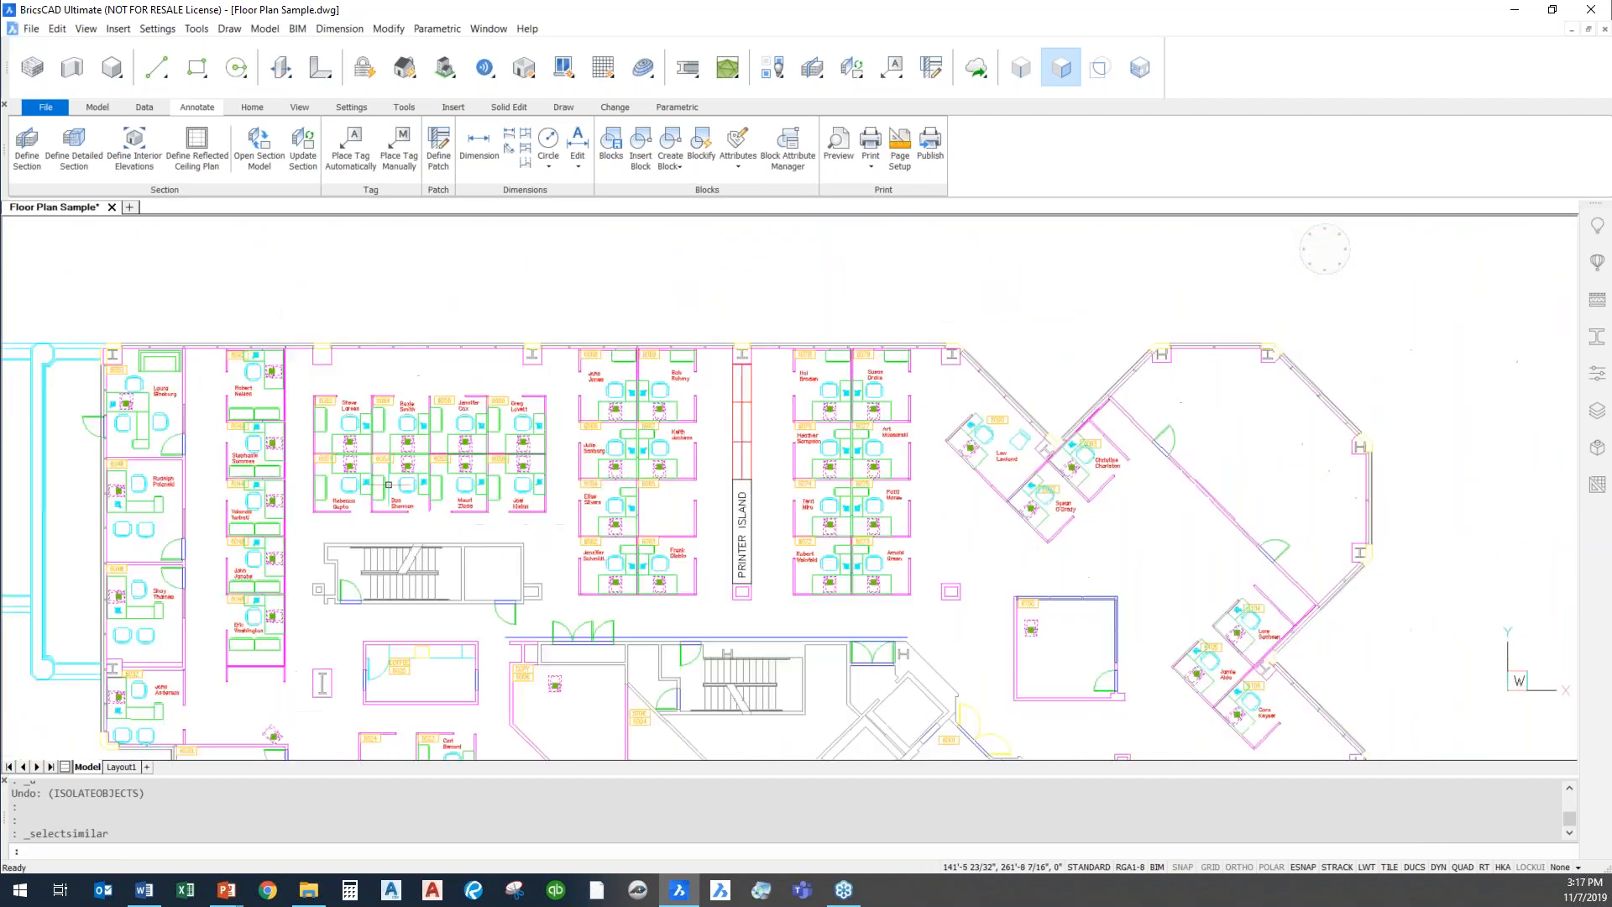
scroll(904, 485, up, 4)
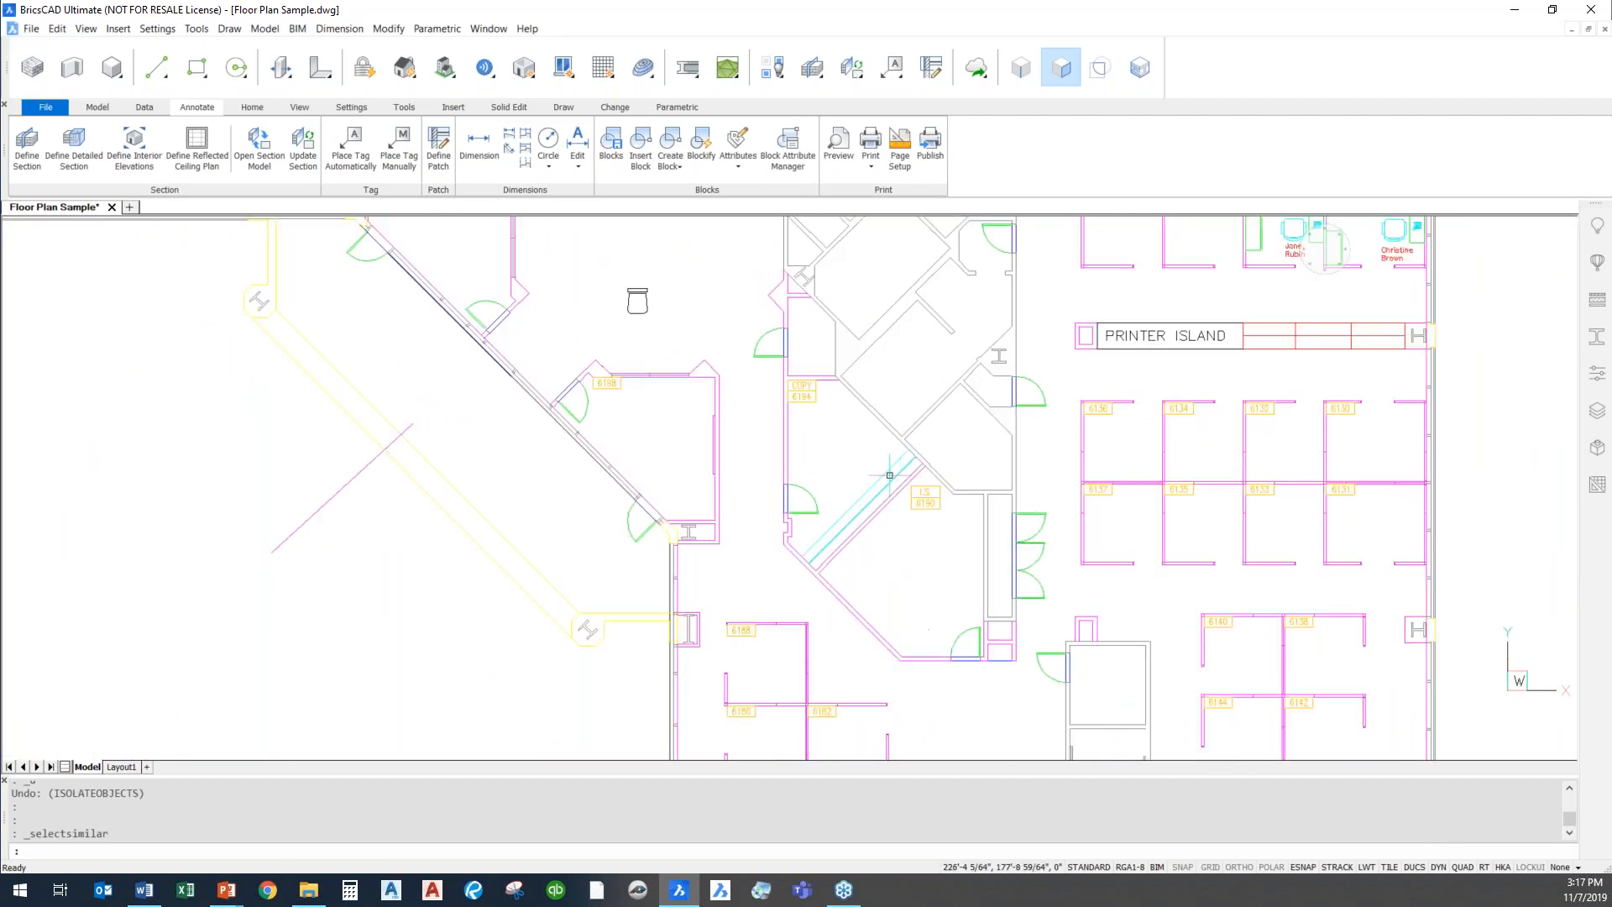
key(Escape)
key(Escape)
Select all lines similar to a gray wall line in the building core, review them, and clear the selection.
click(873, 343)
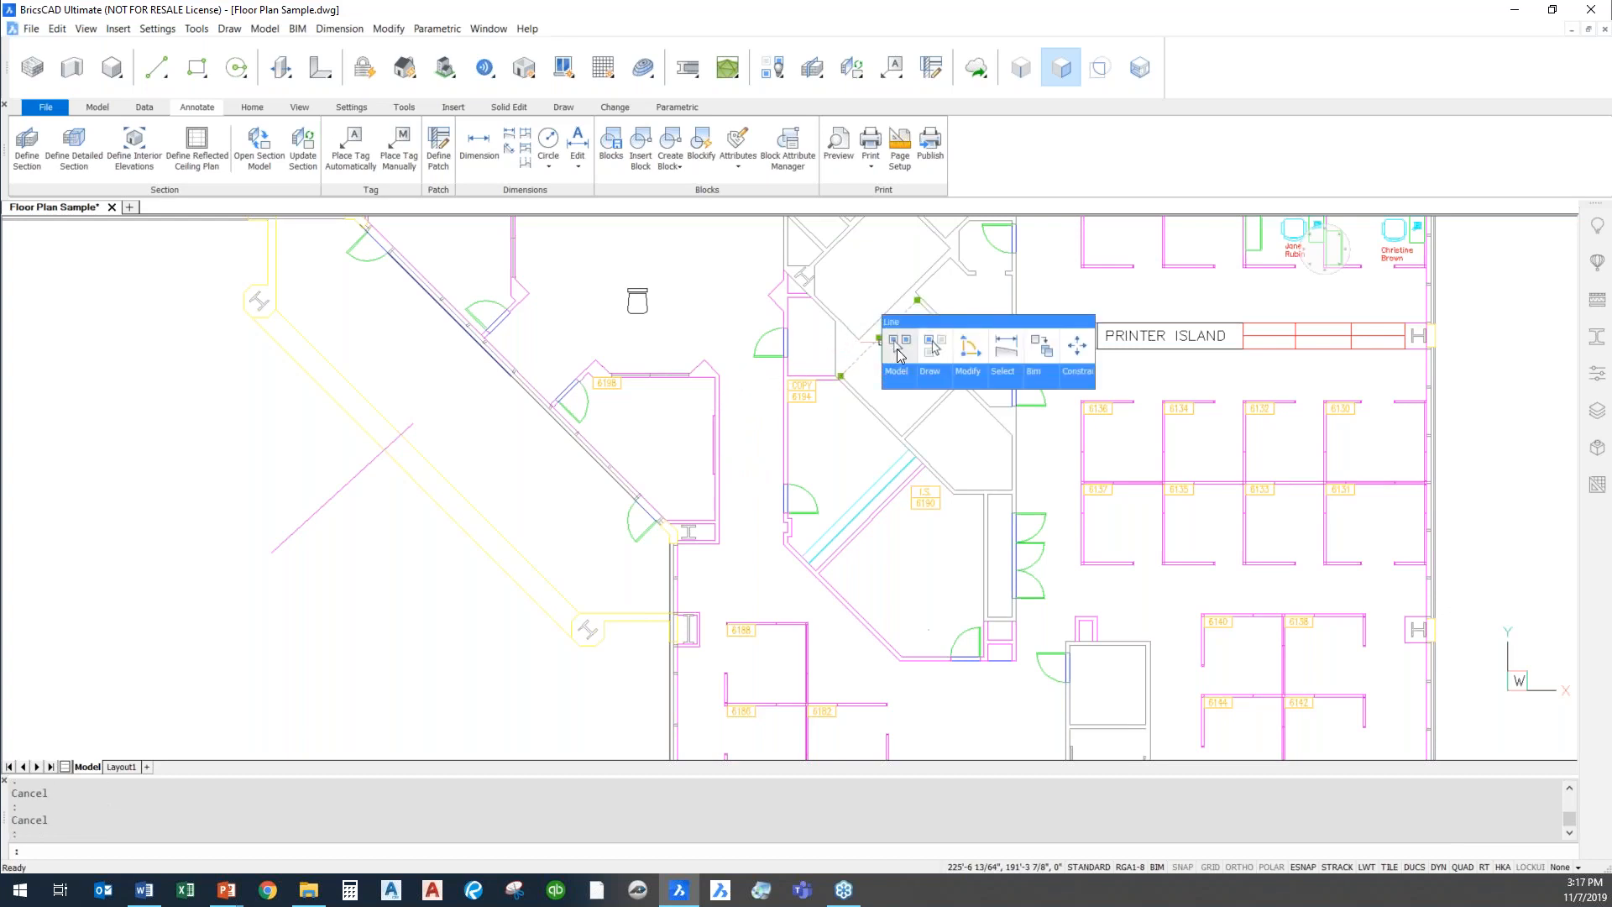
click(897, 348)
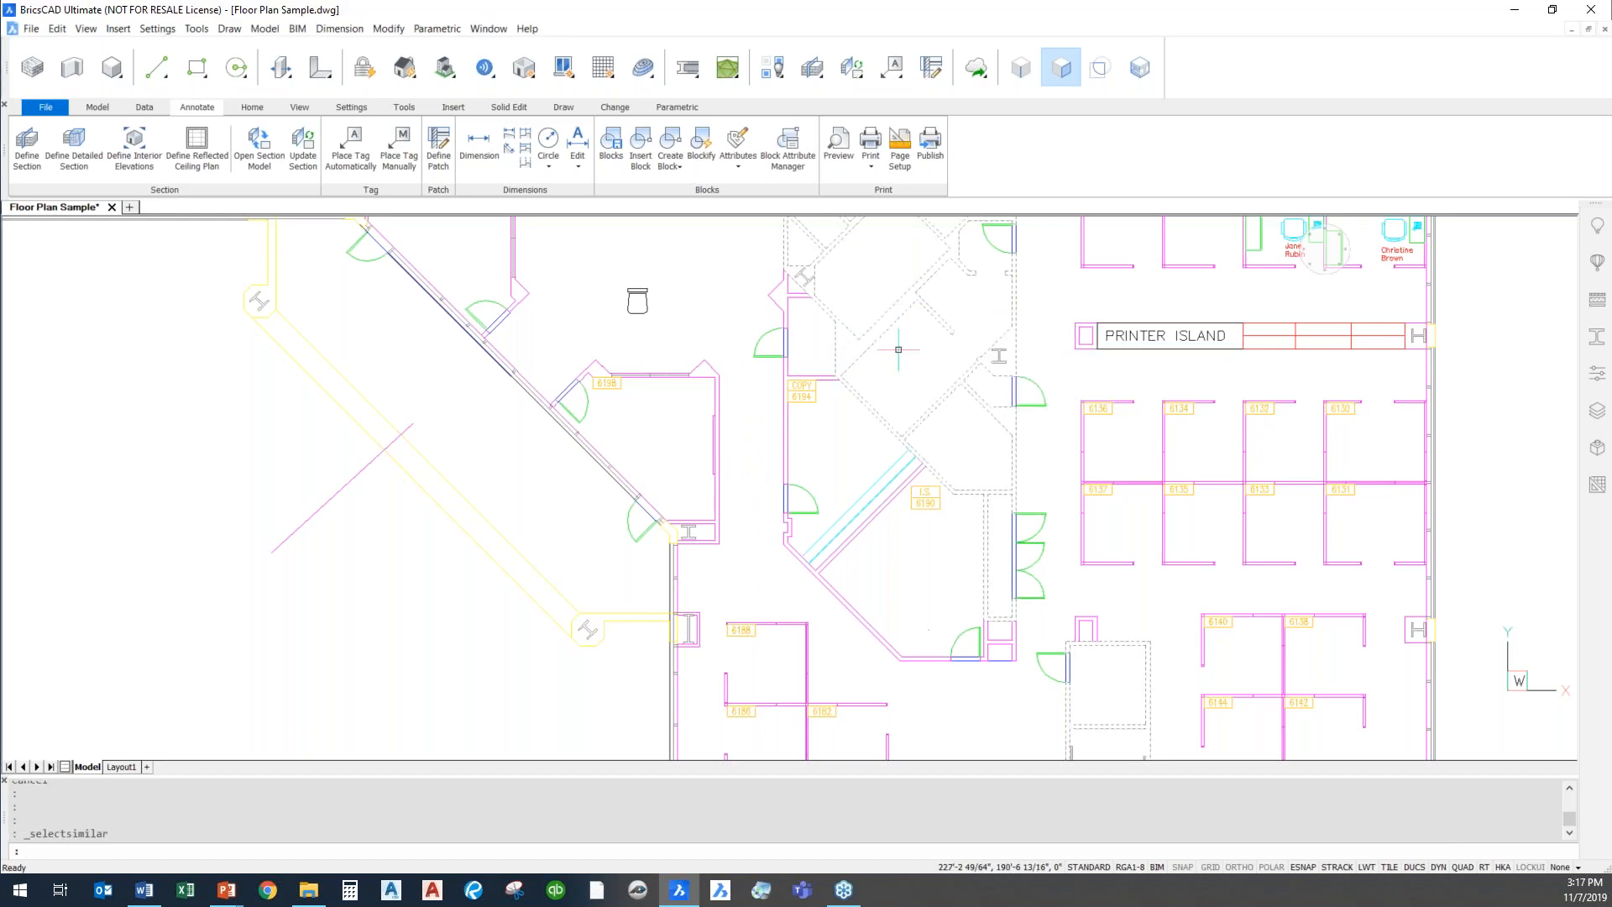
scroll(1088, 649, down, 3)
middle_drag(1089, 649, 1004, 744)
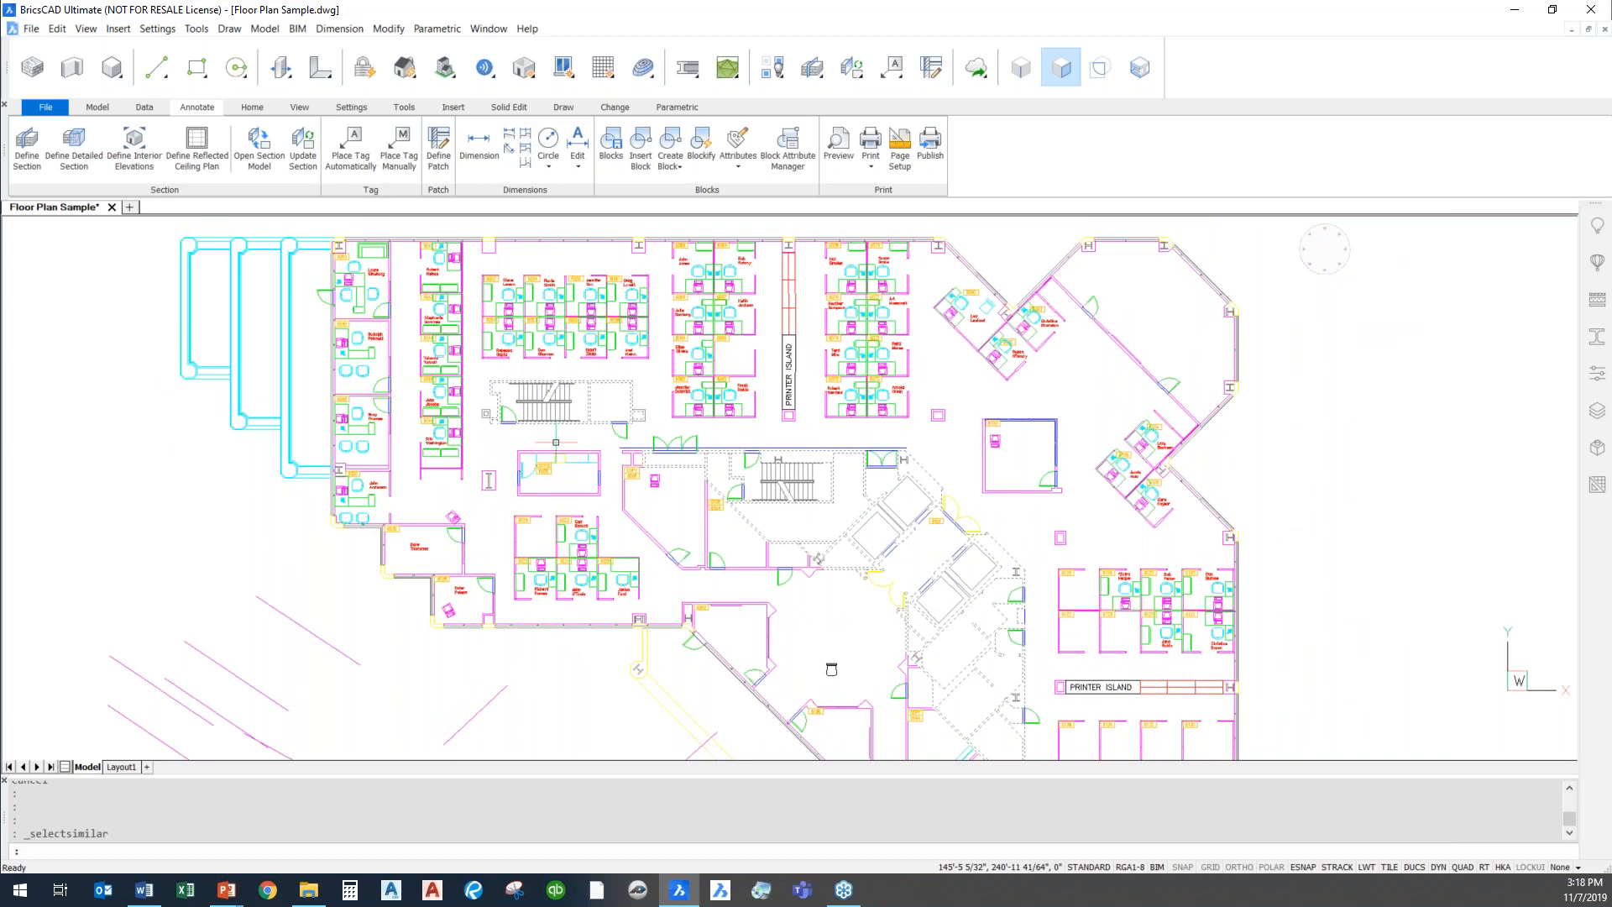
key(Escape)
key(Escape)
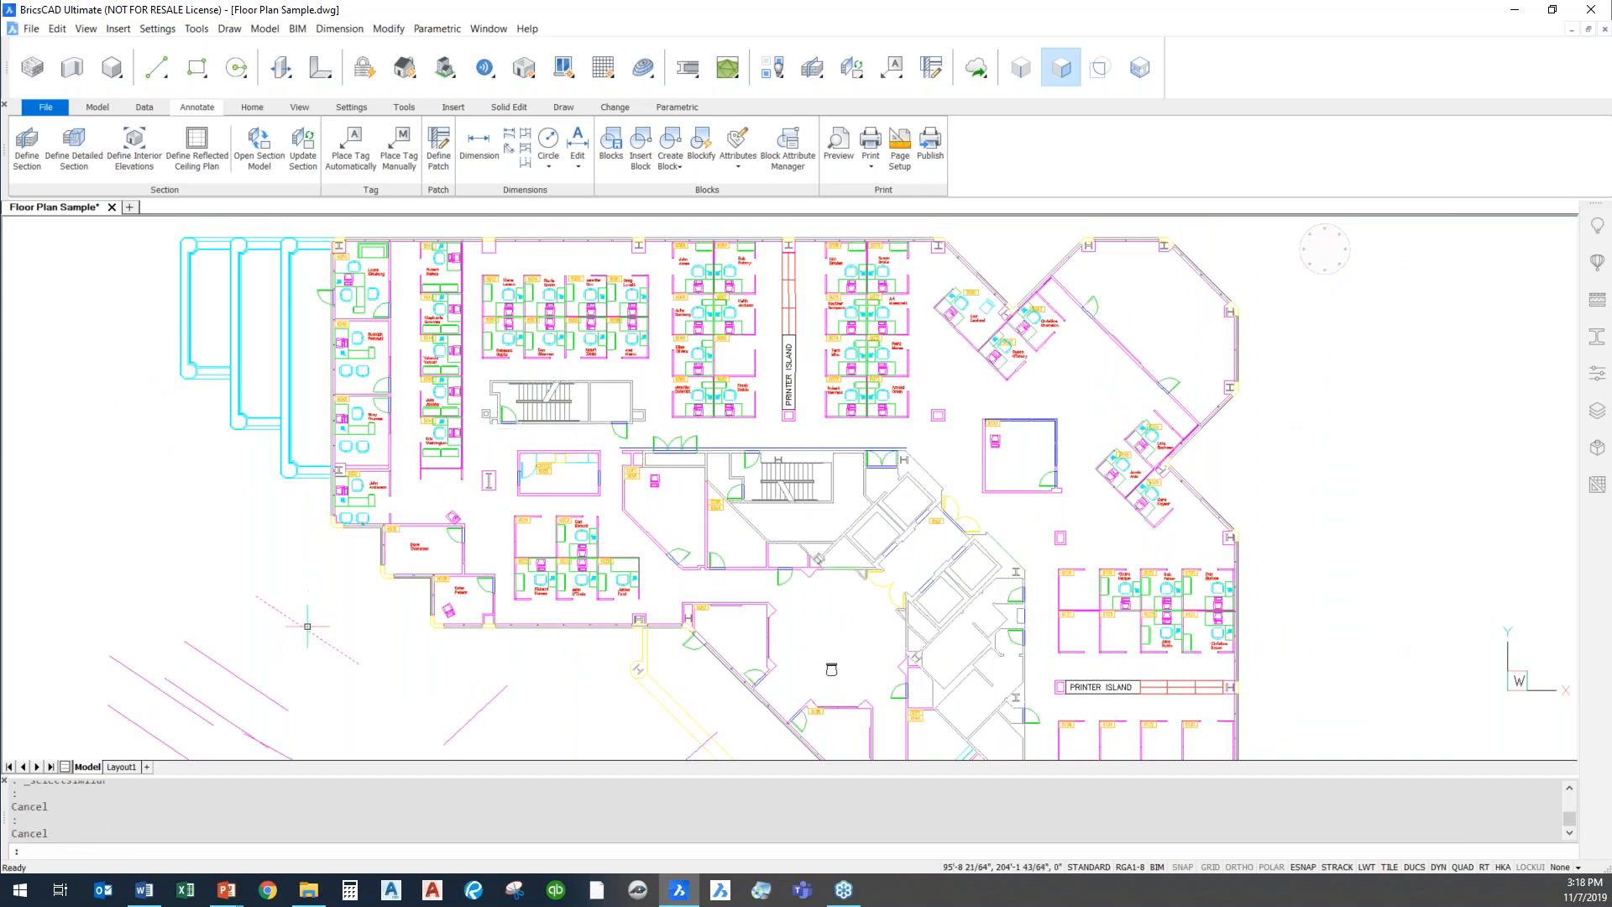
Offset the diagonal magenta line nearest the building's lower-left corner by 5' toward the building.
mouse_move(307, 626)
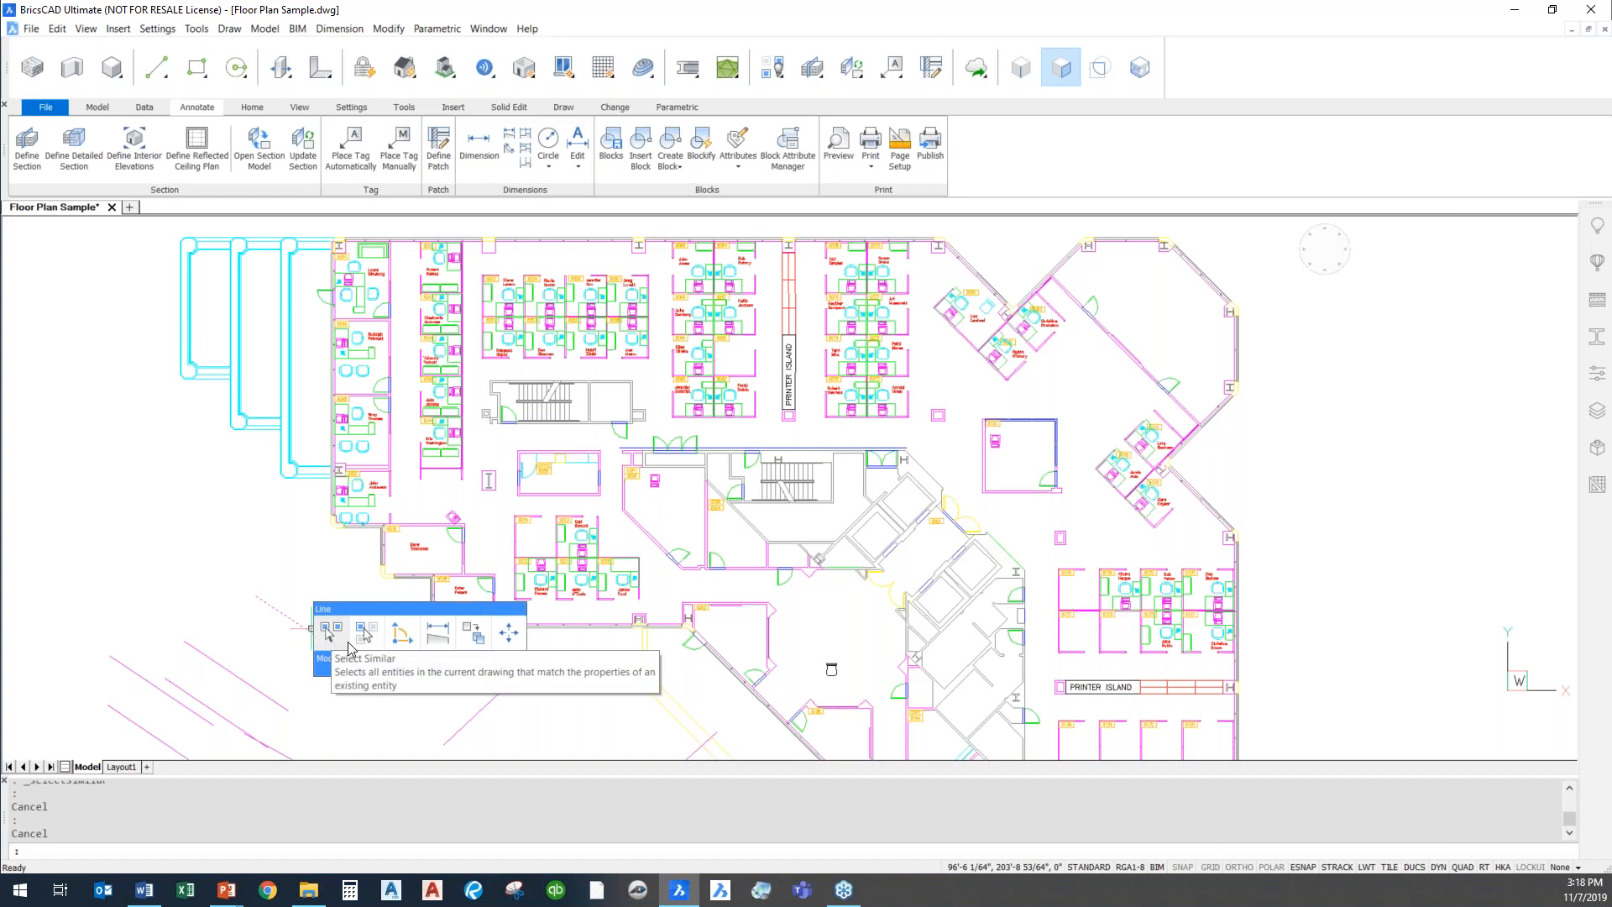
mouse_move(333, 671)
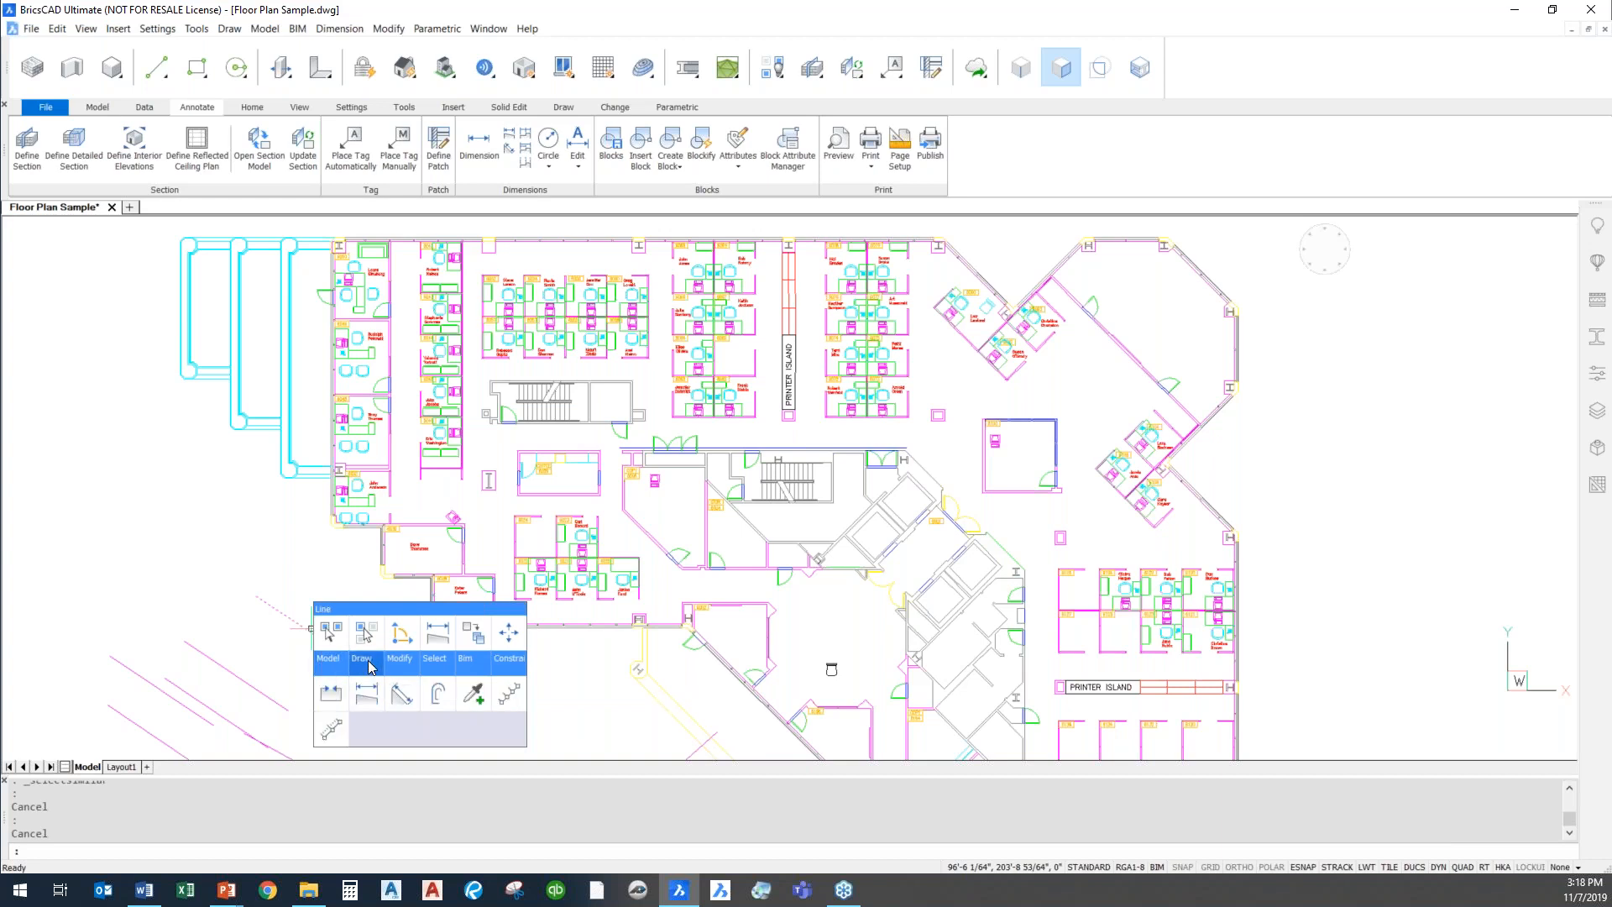
click(436, 699)
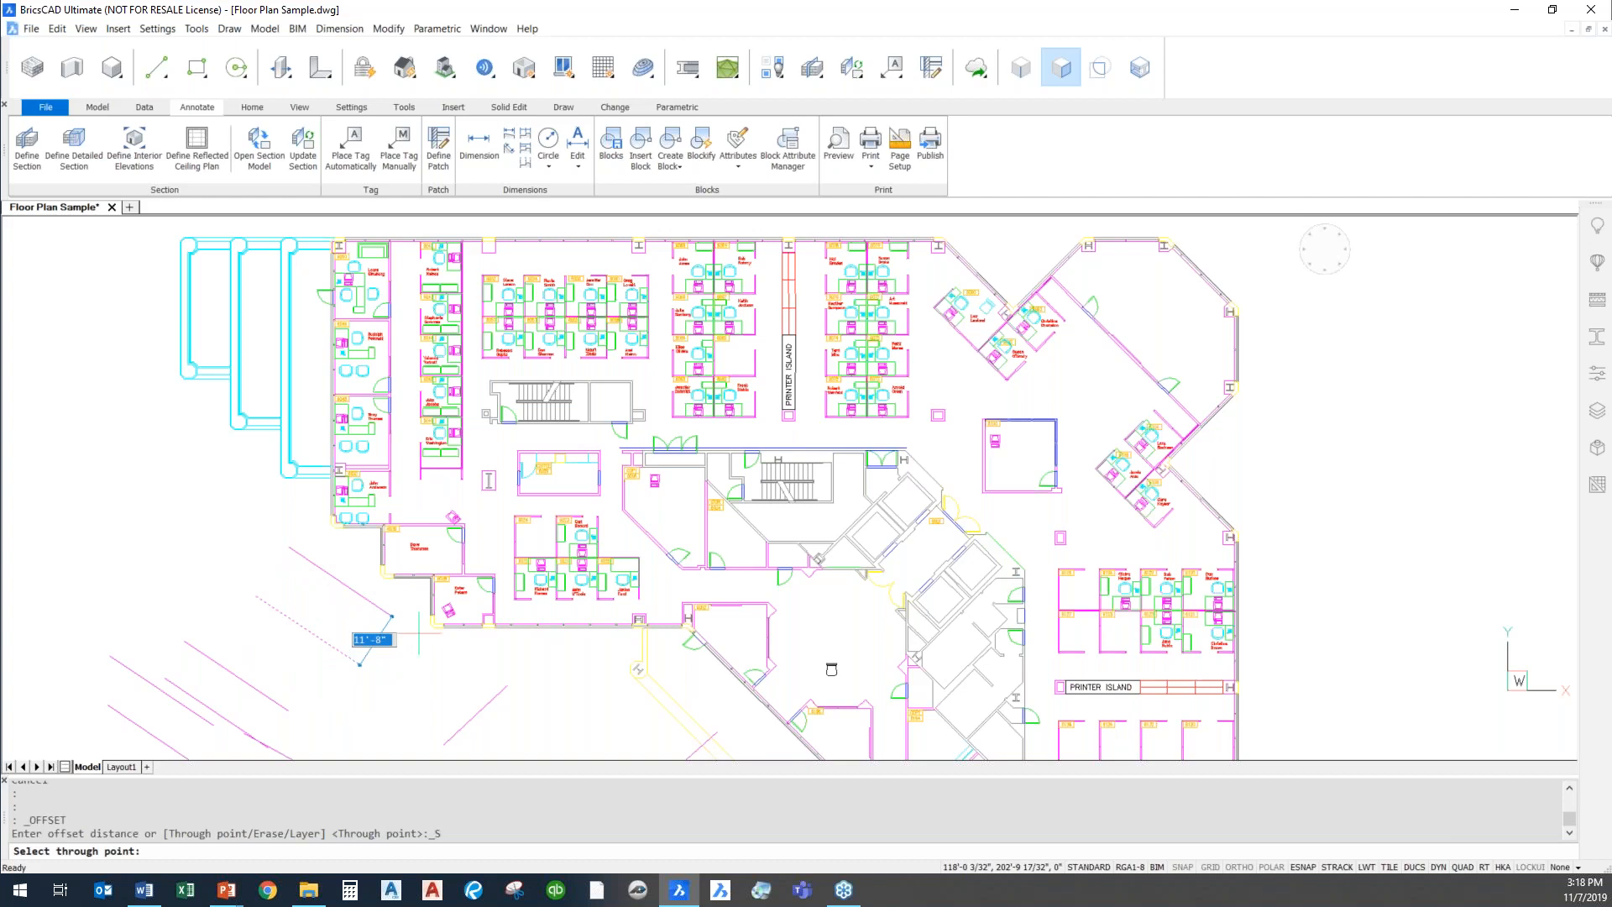
text(5')
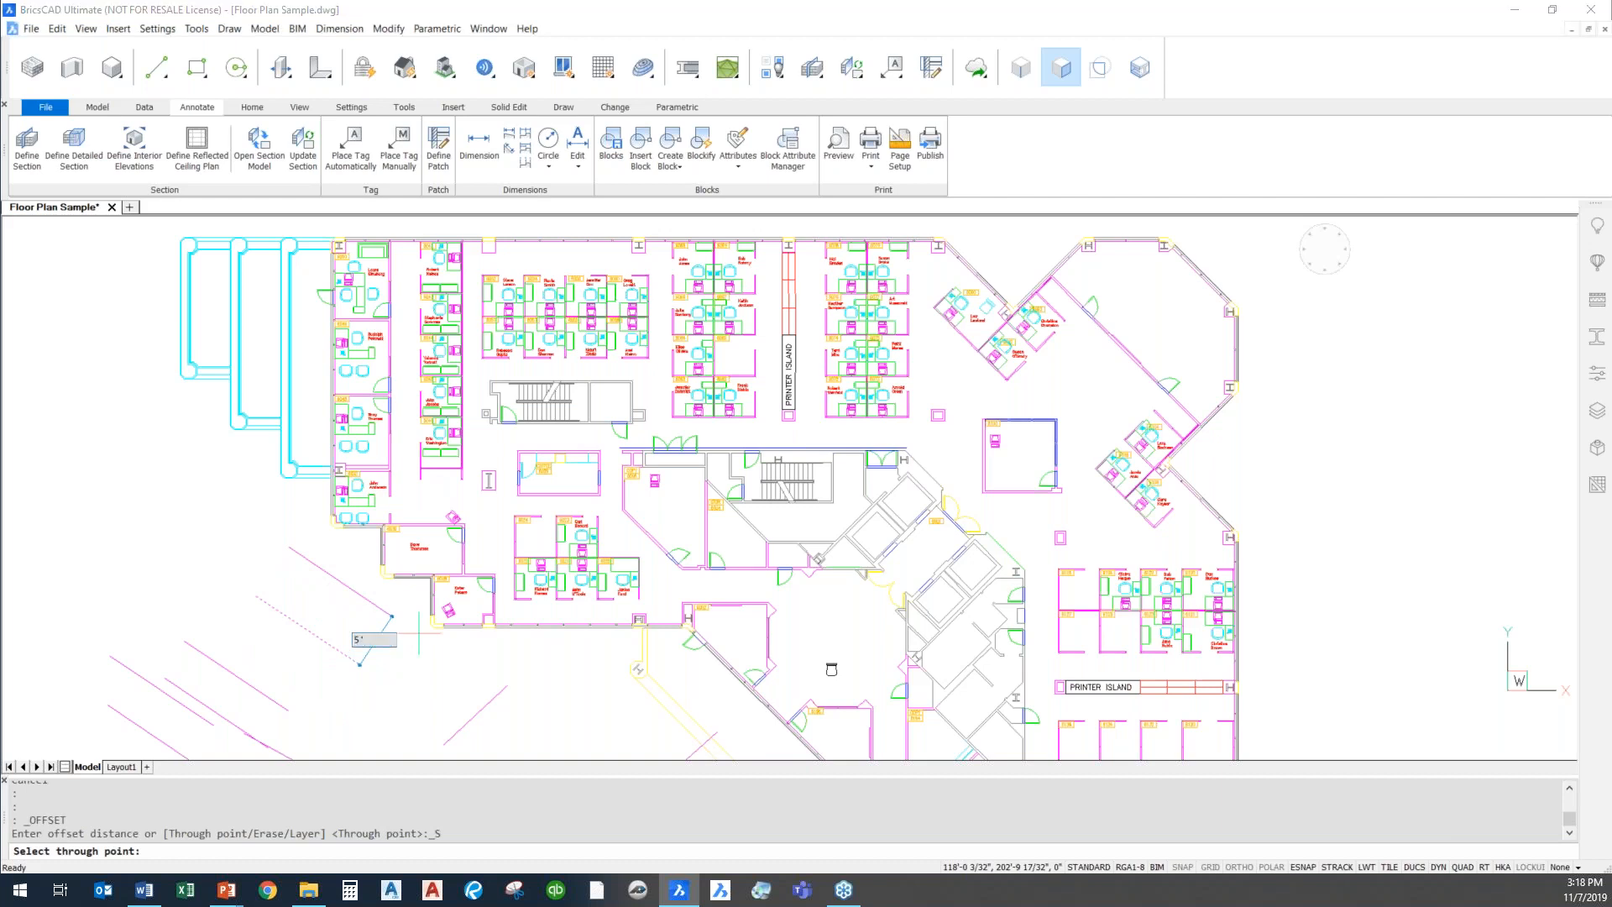
key(Return)
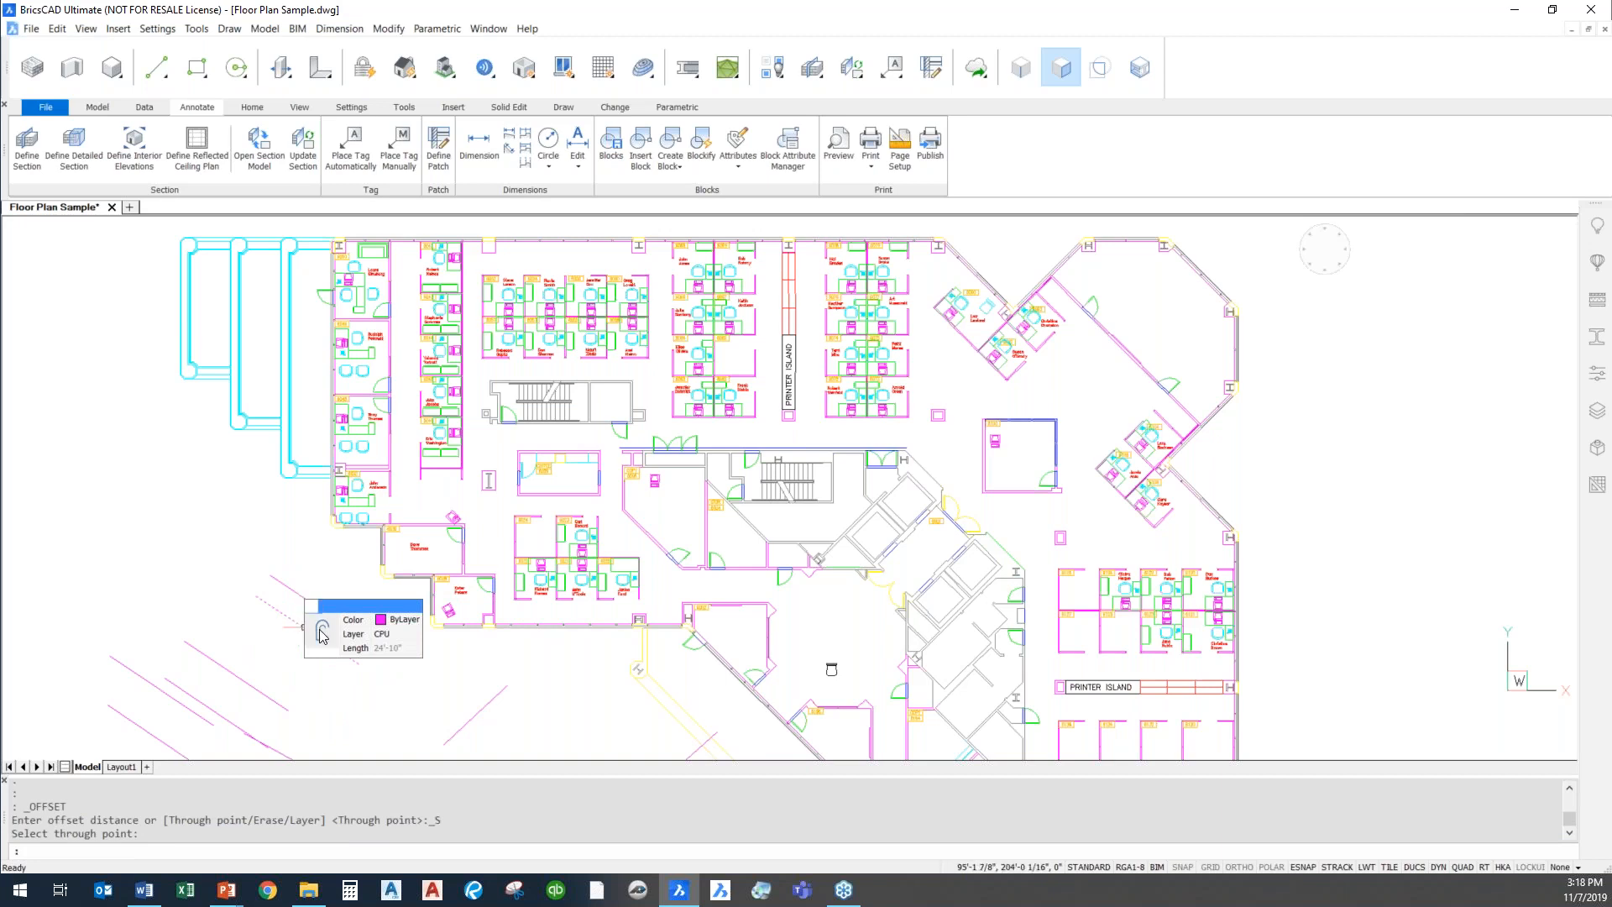
Offset the same diagonal magenta line through a freely picked point on its side facing away from the building.
click(320, 634)
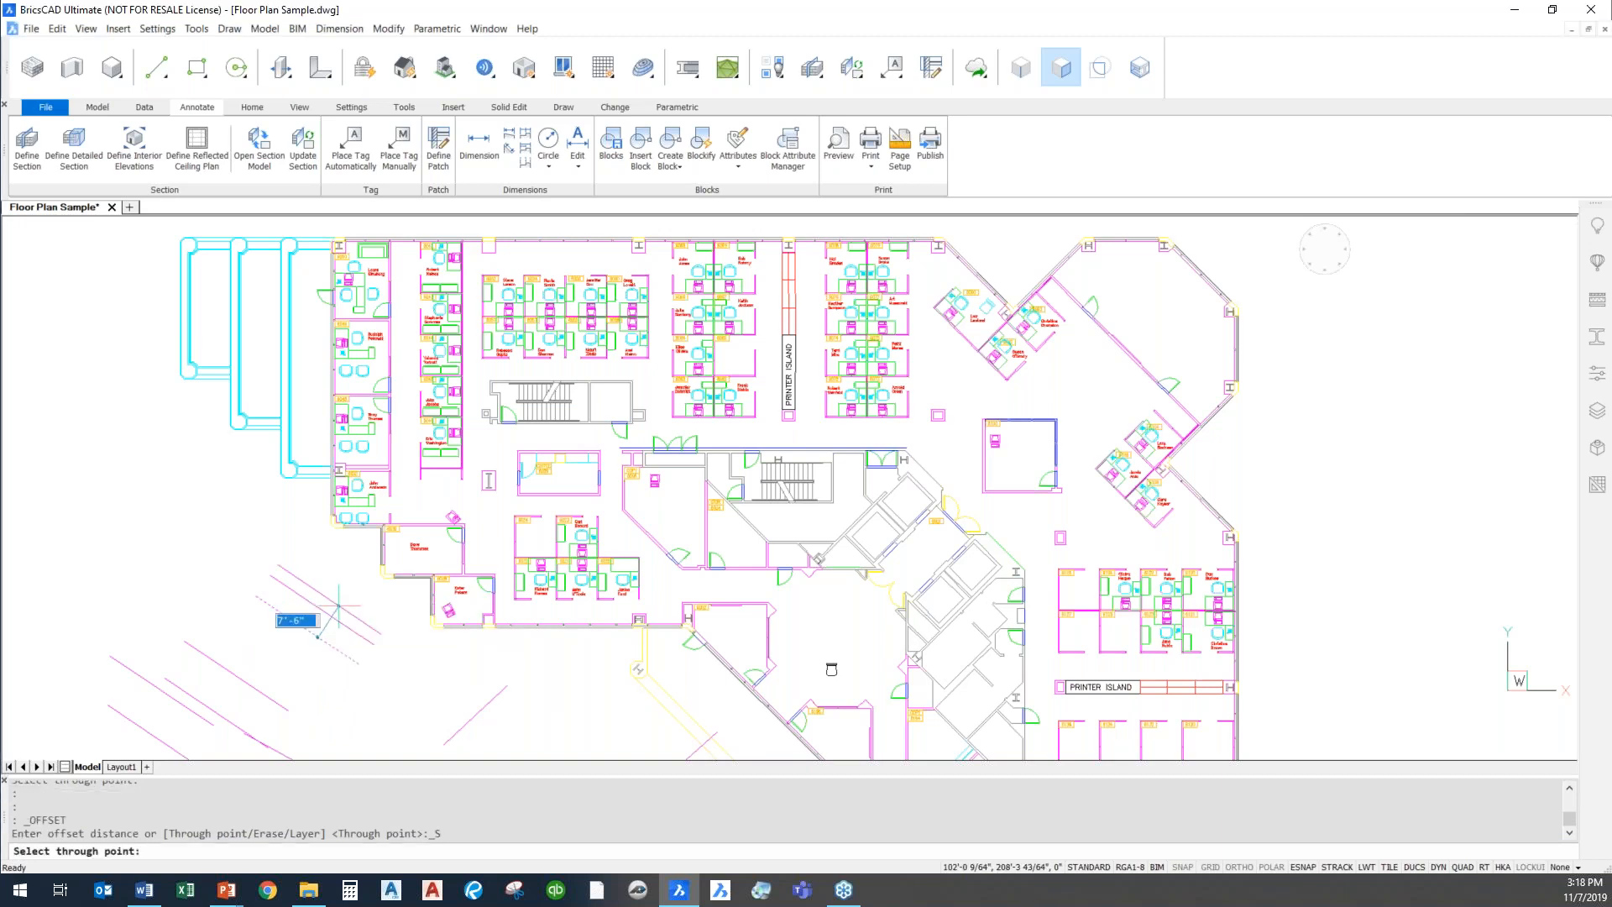
click(294, 648)
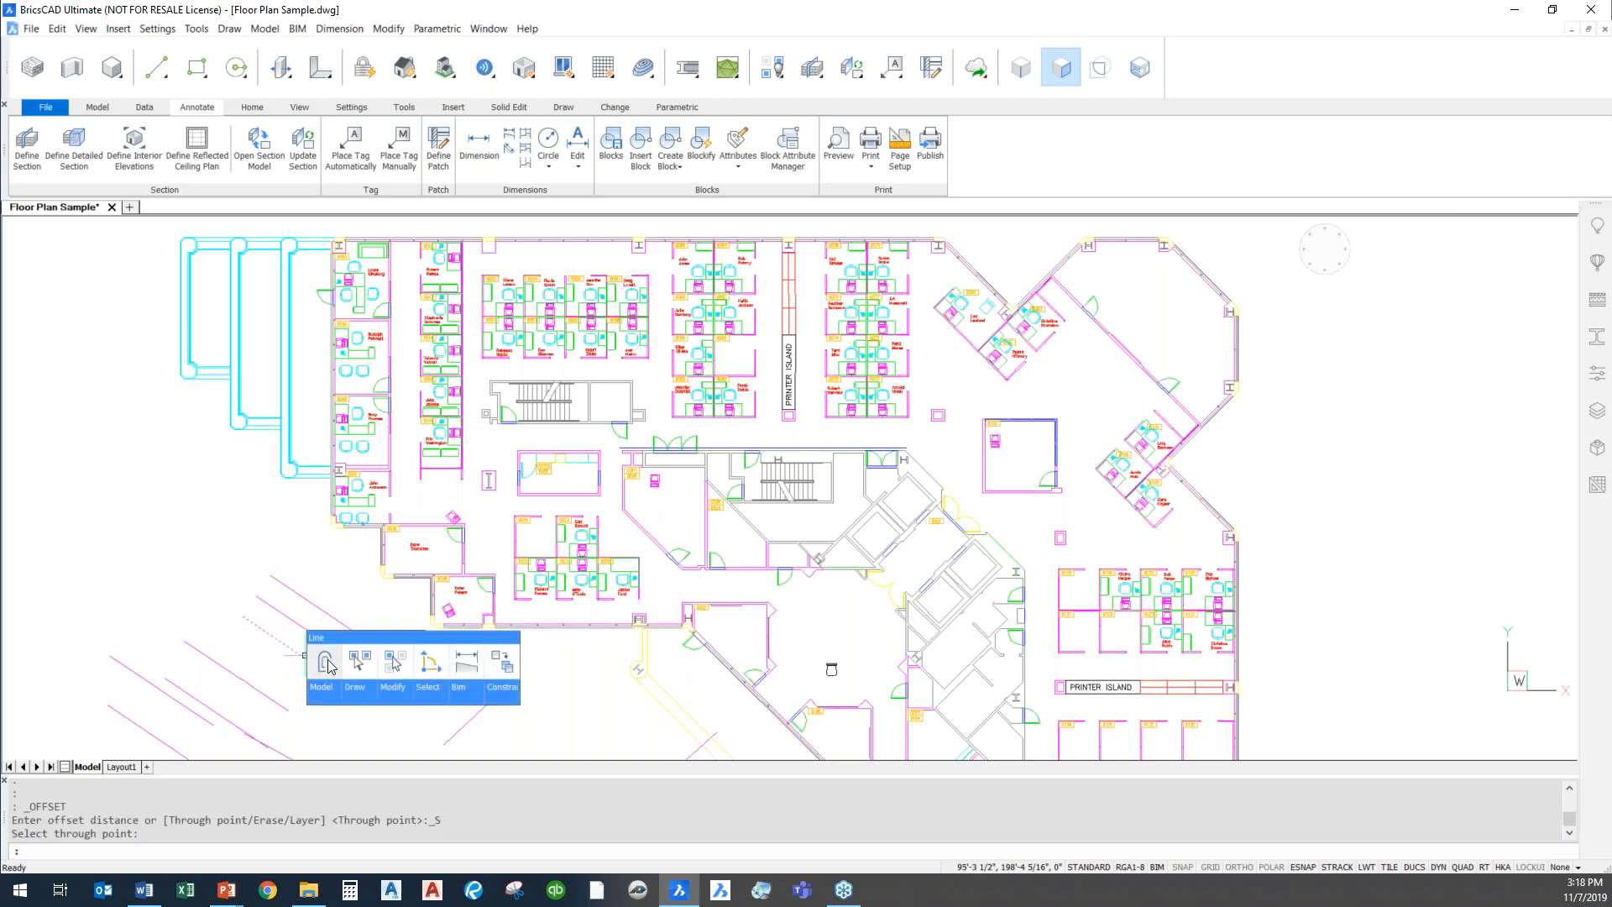
mouse_move(390, 690)
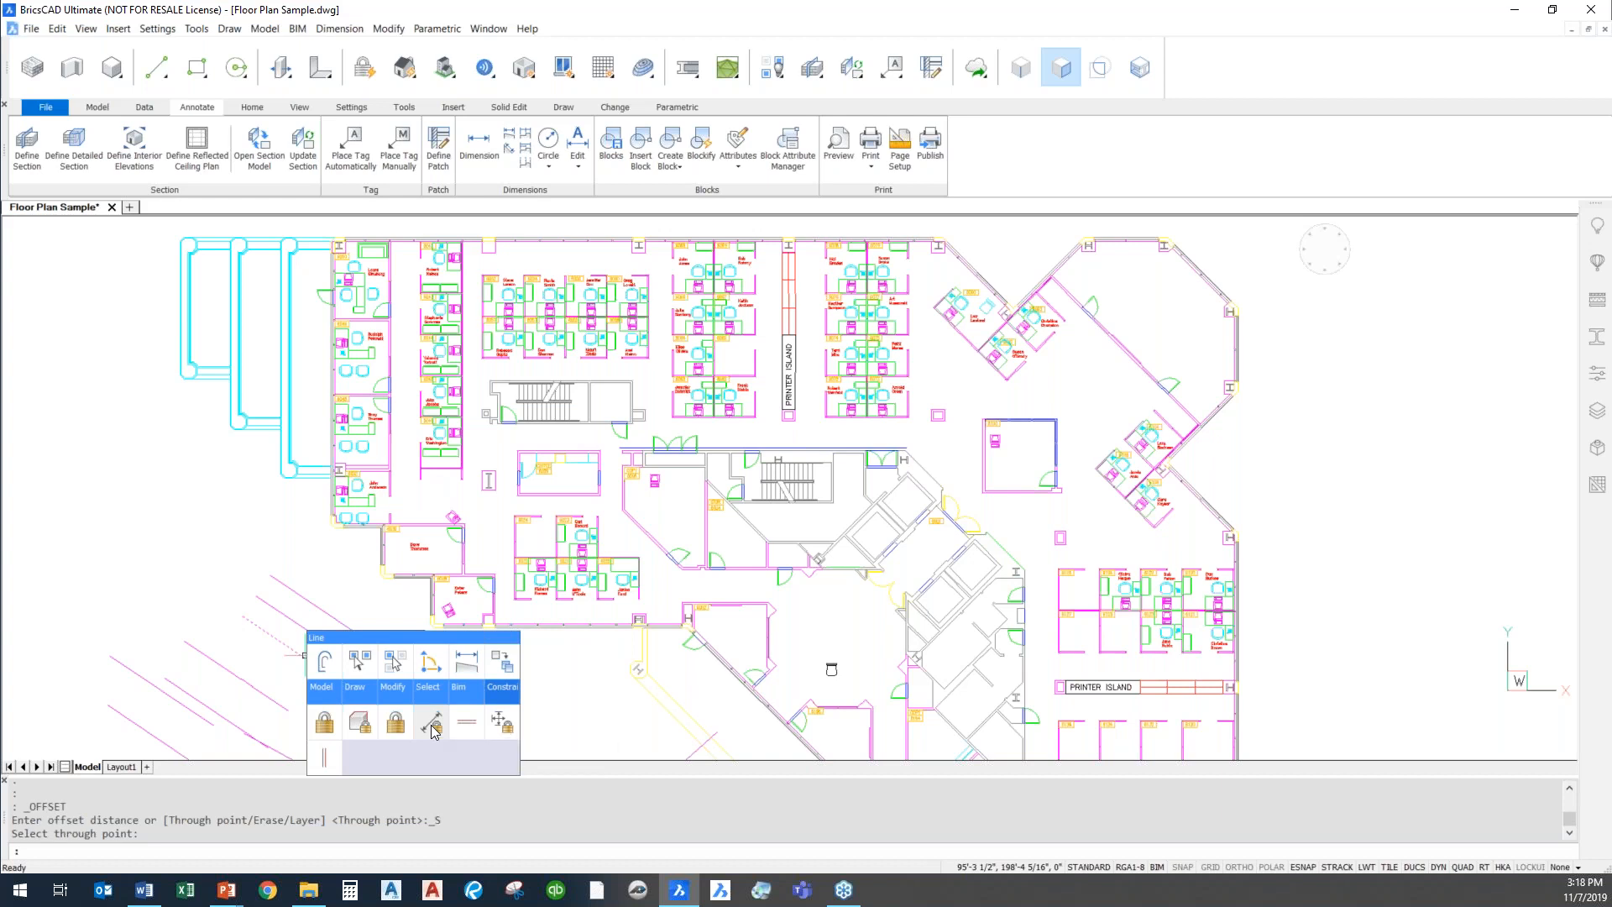
key(Escape)
key(Escape)
key(Escape)
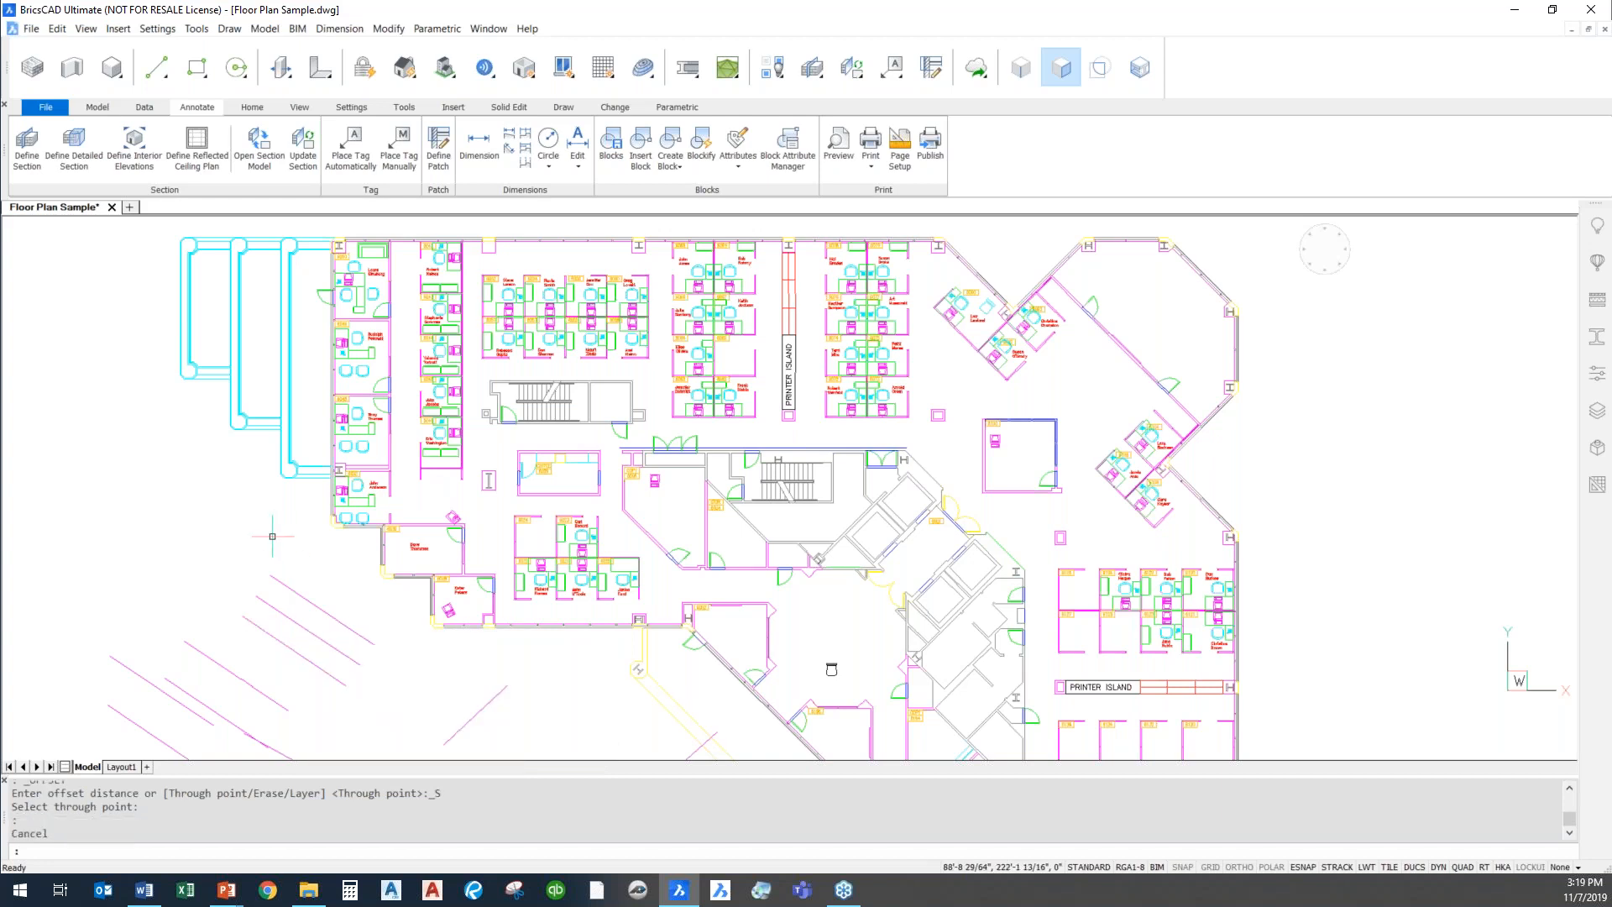
Bring up the Quad with nothing selected and examine its Model, Draw, Bim and General command groups.
scroll(400, 582, down, 2)
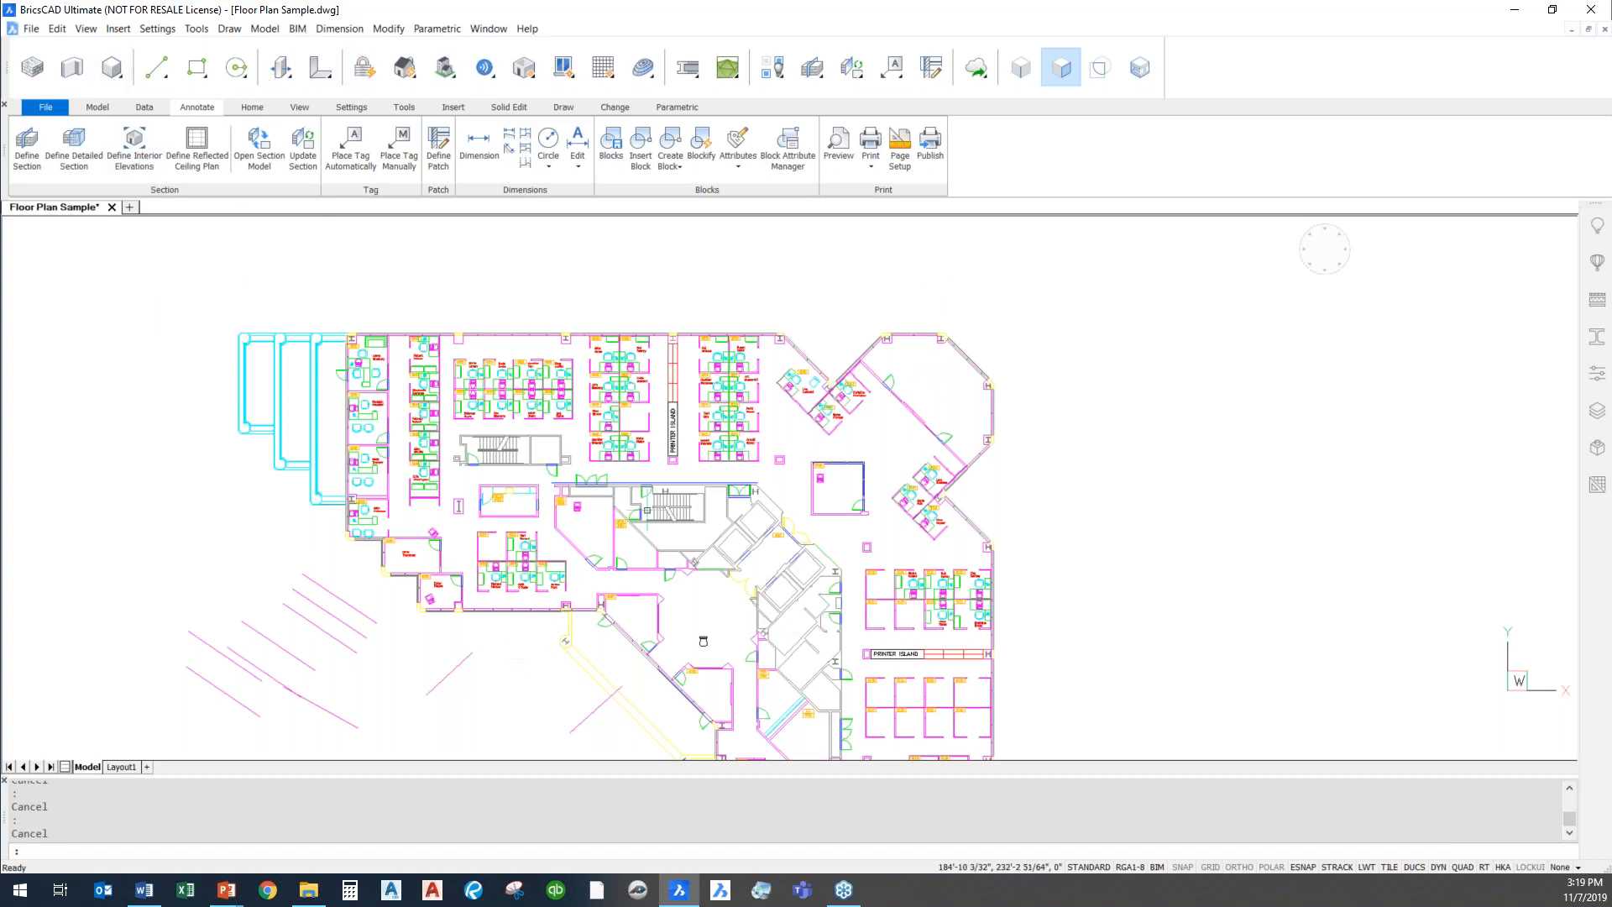
scroll(722, 407, up, 5)
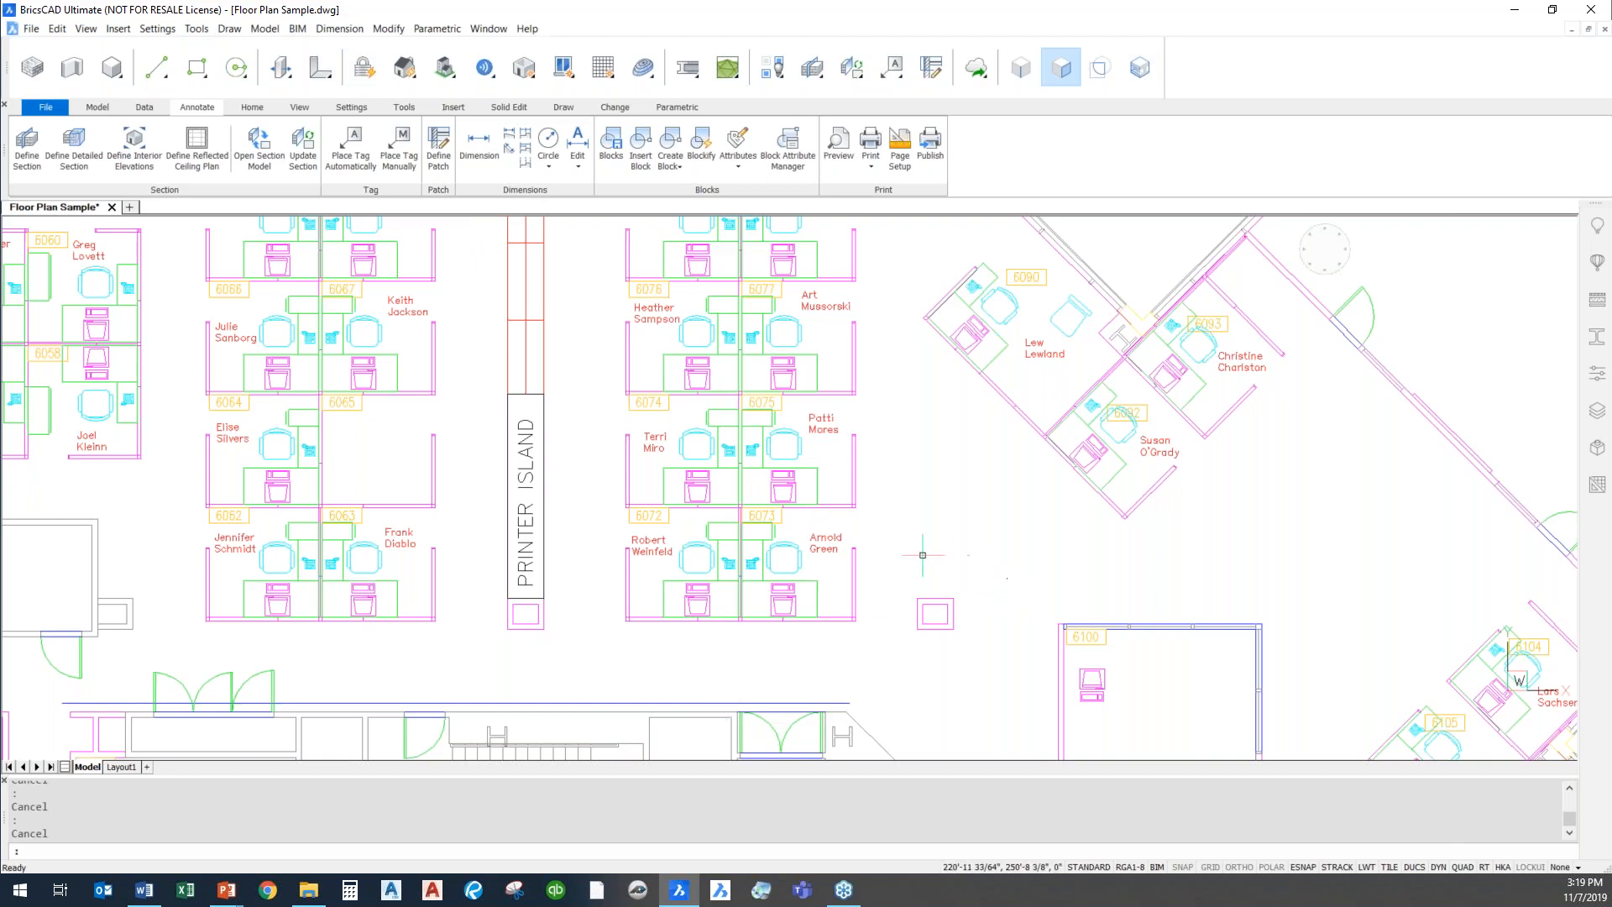
right_click(891, 547)
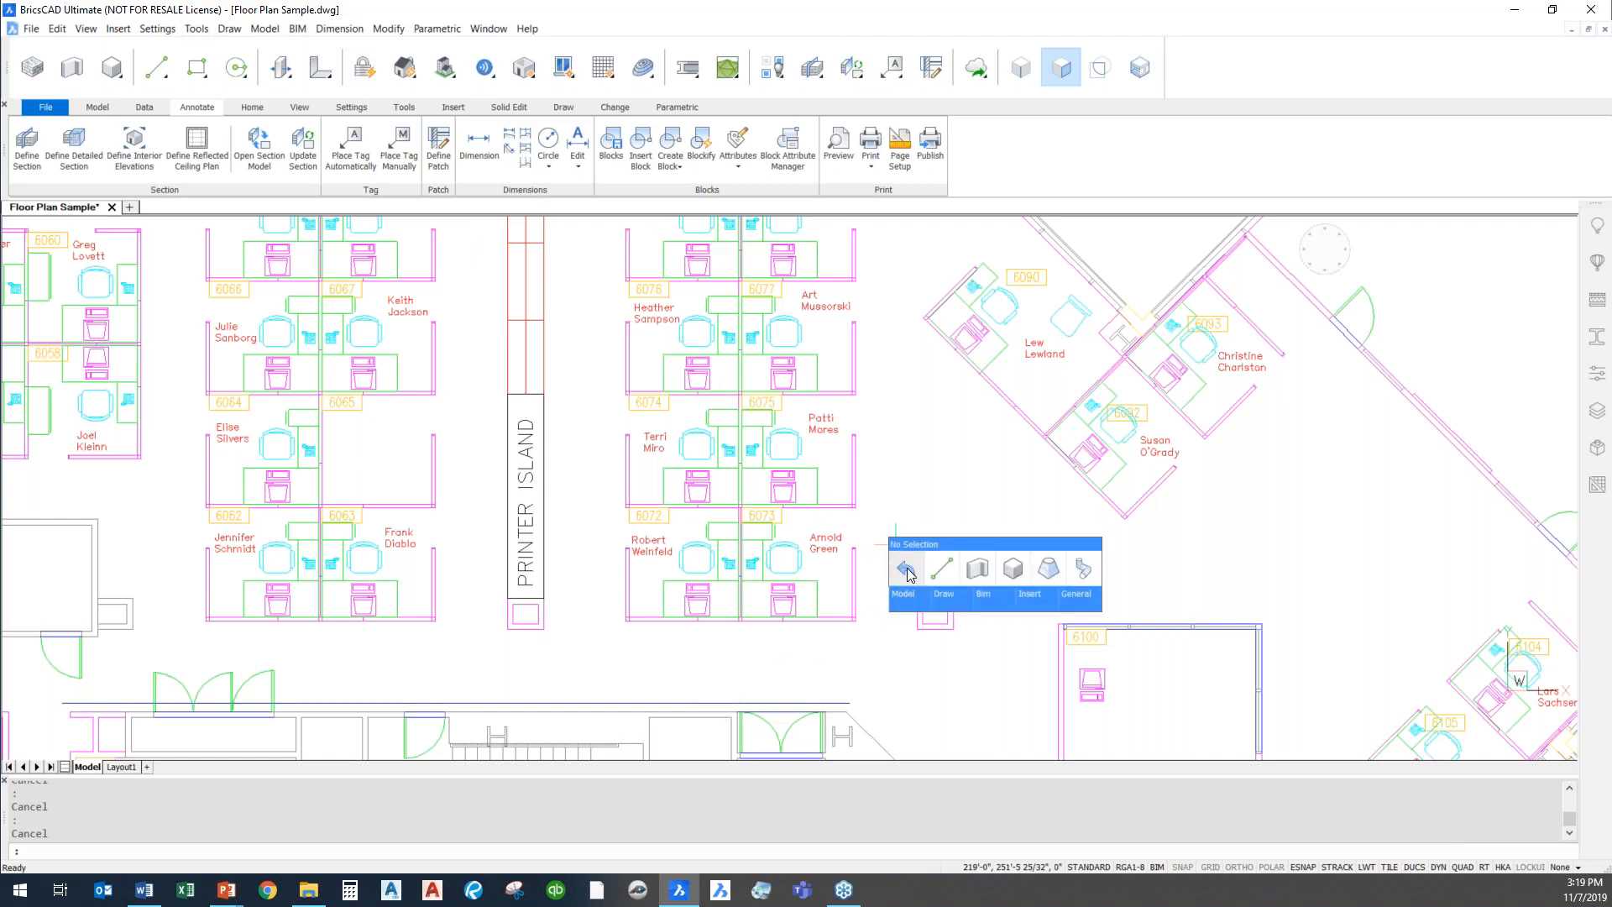
mouse_move(906, 573)
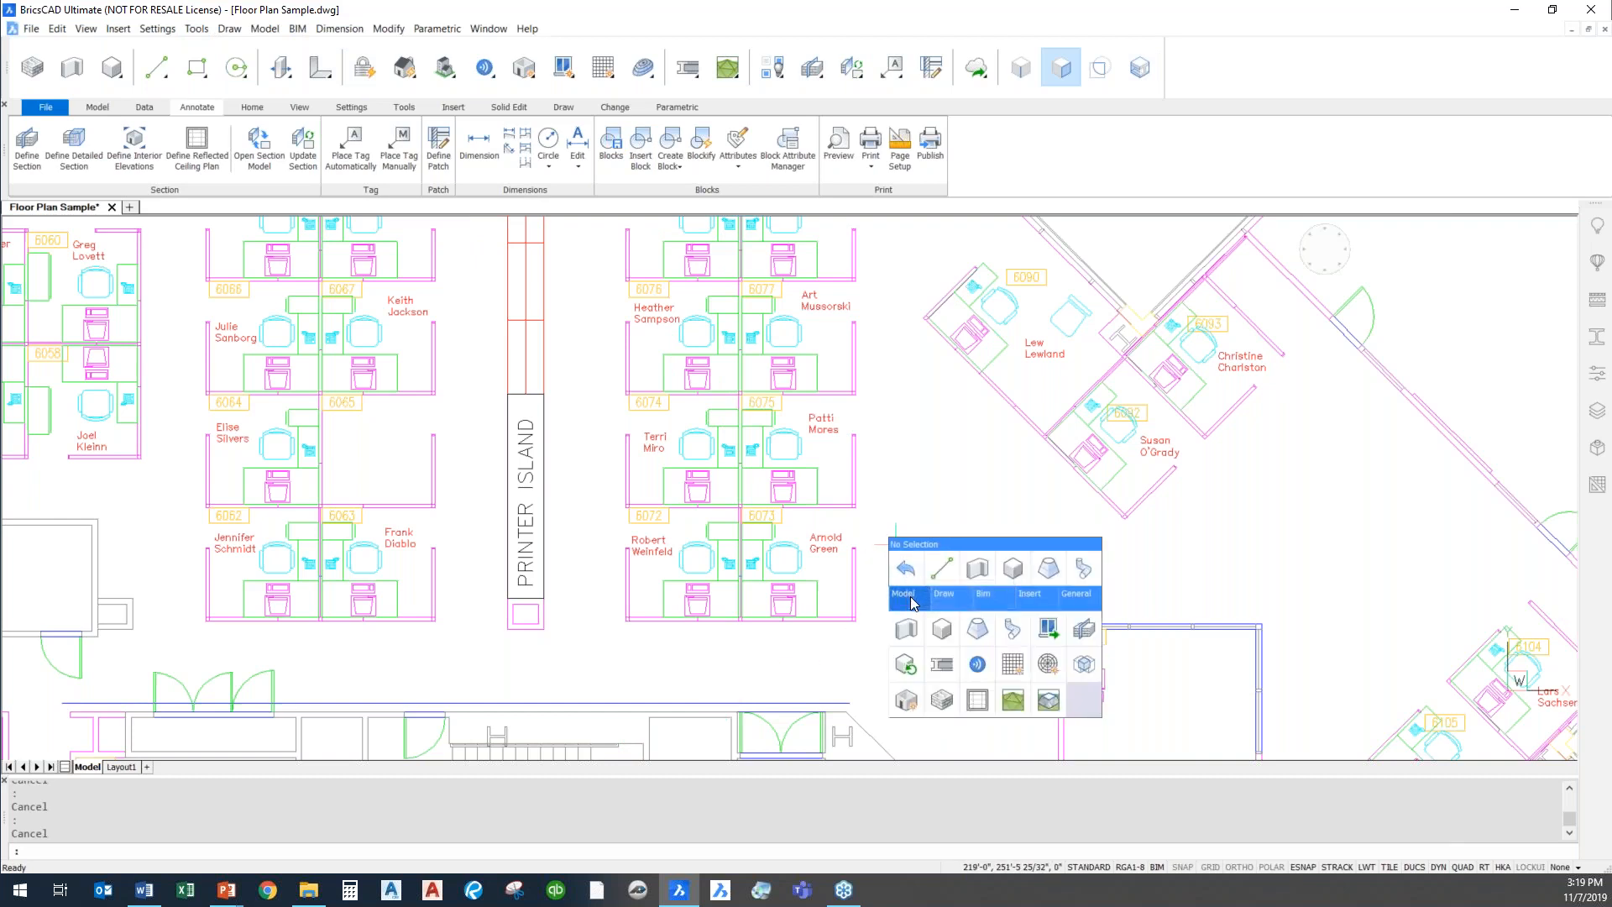
mouse_move(951, 606)
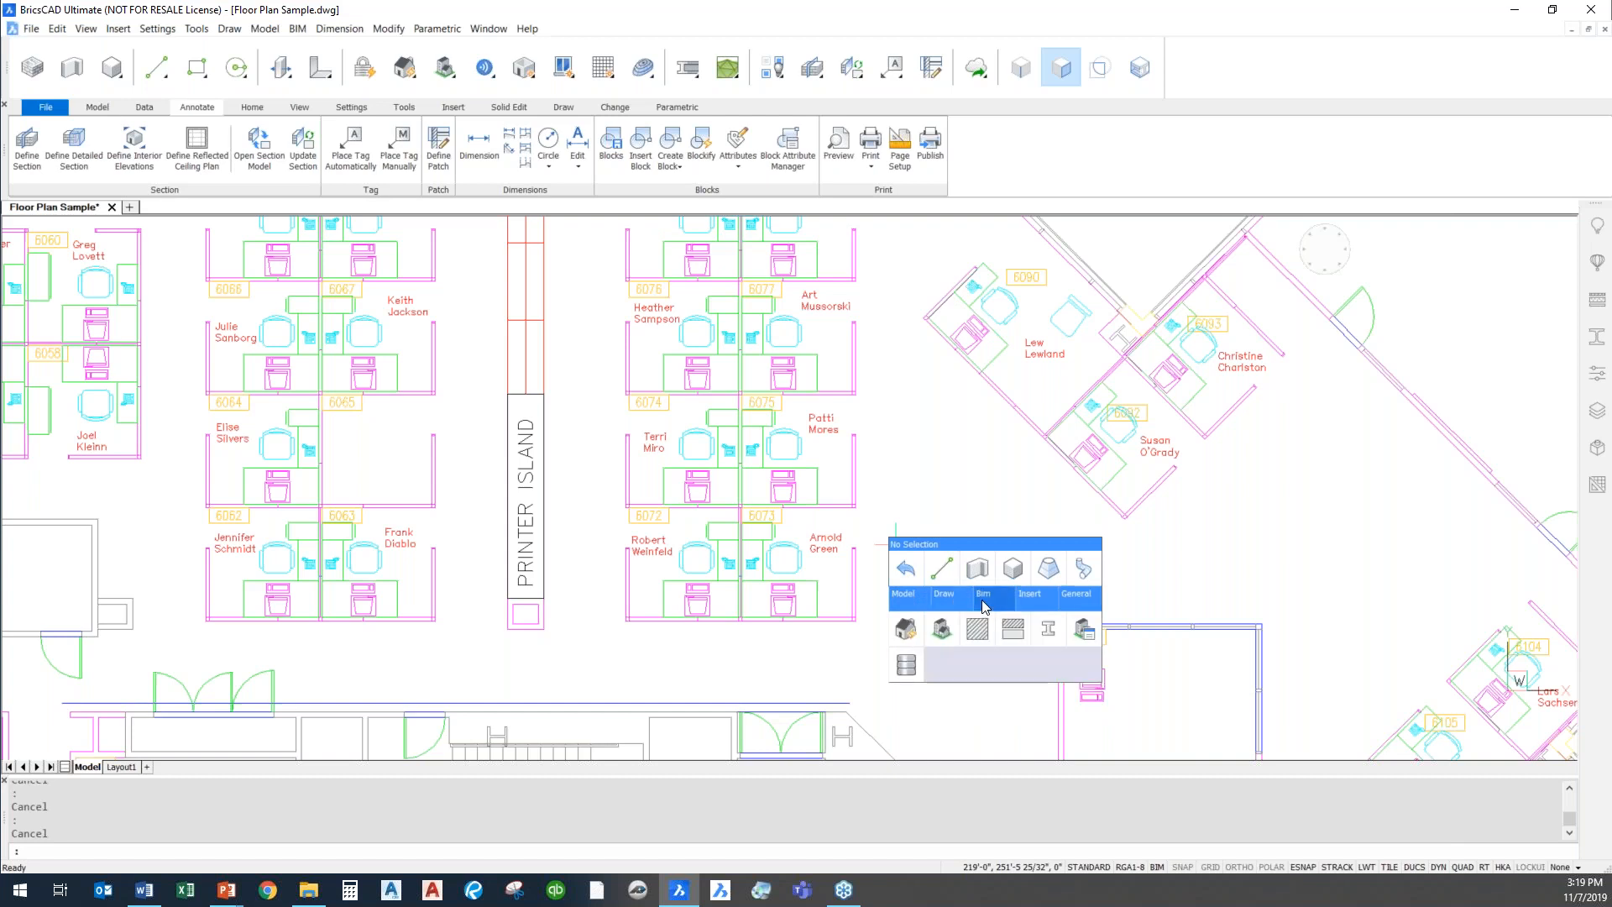
mouse_move(1079, 605)
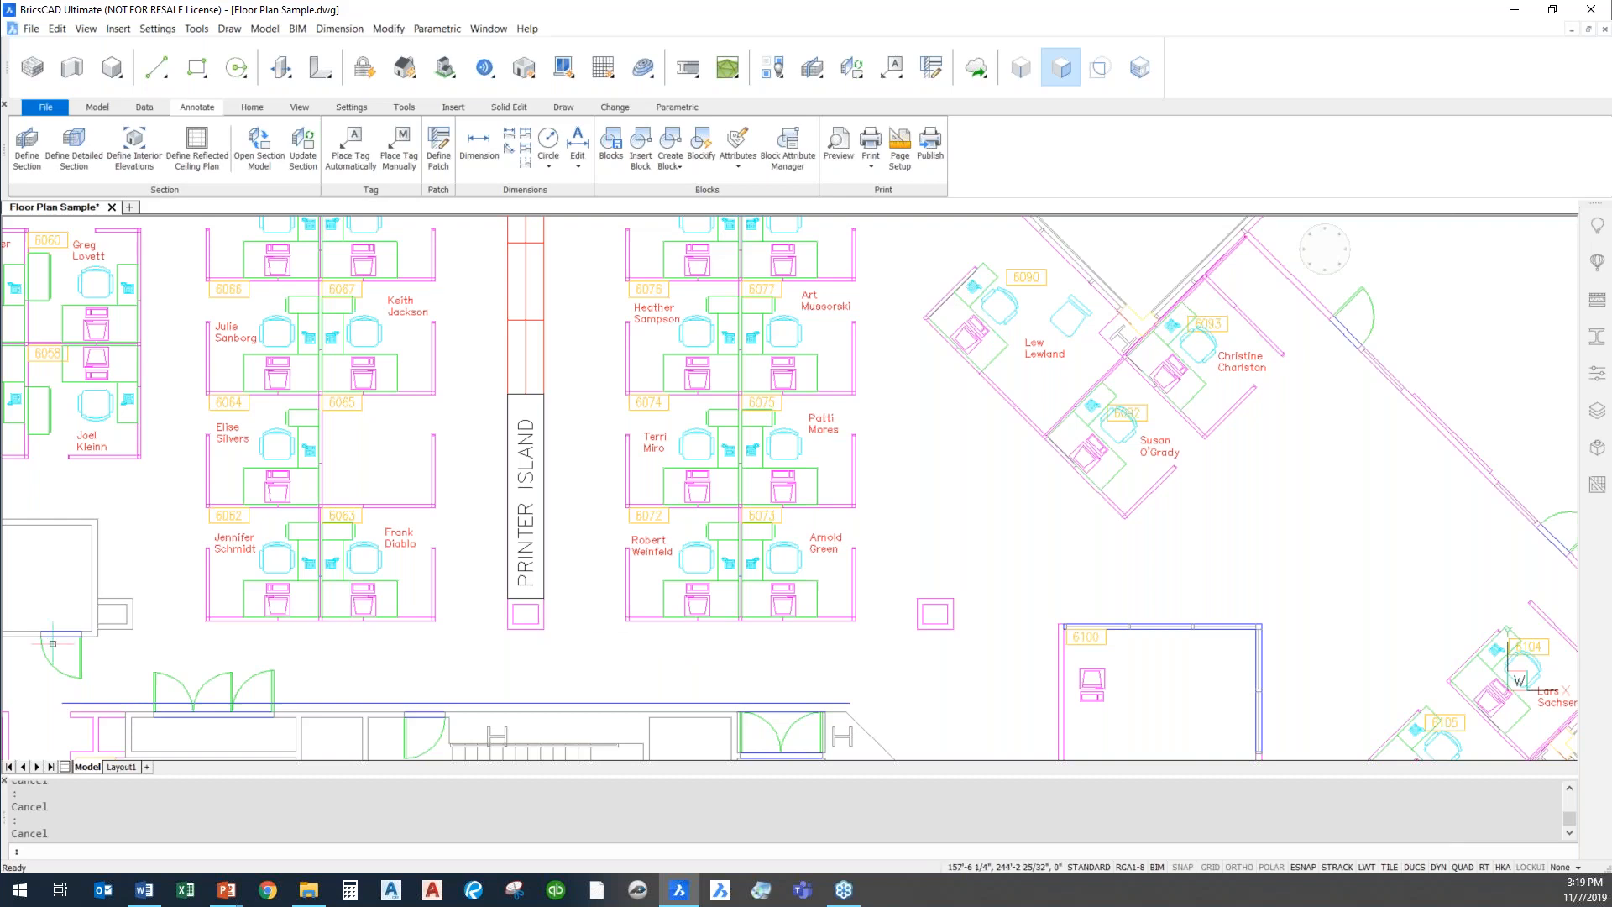
Switch to the running PowerPoint slide show and advance to the slide about the BricsCAD Product Family.
key(alt+Tab)
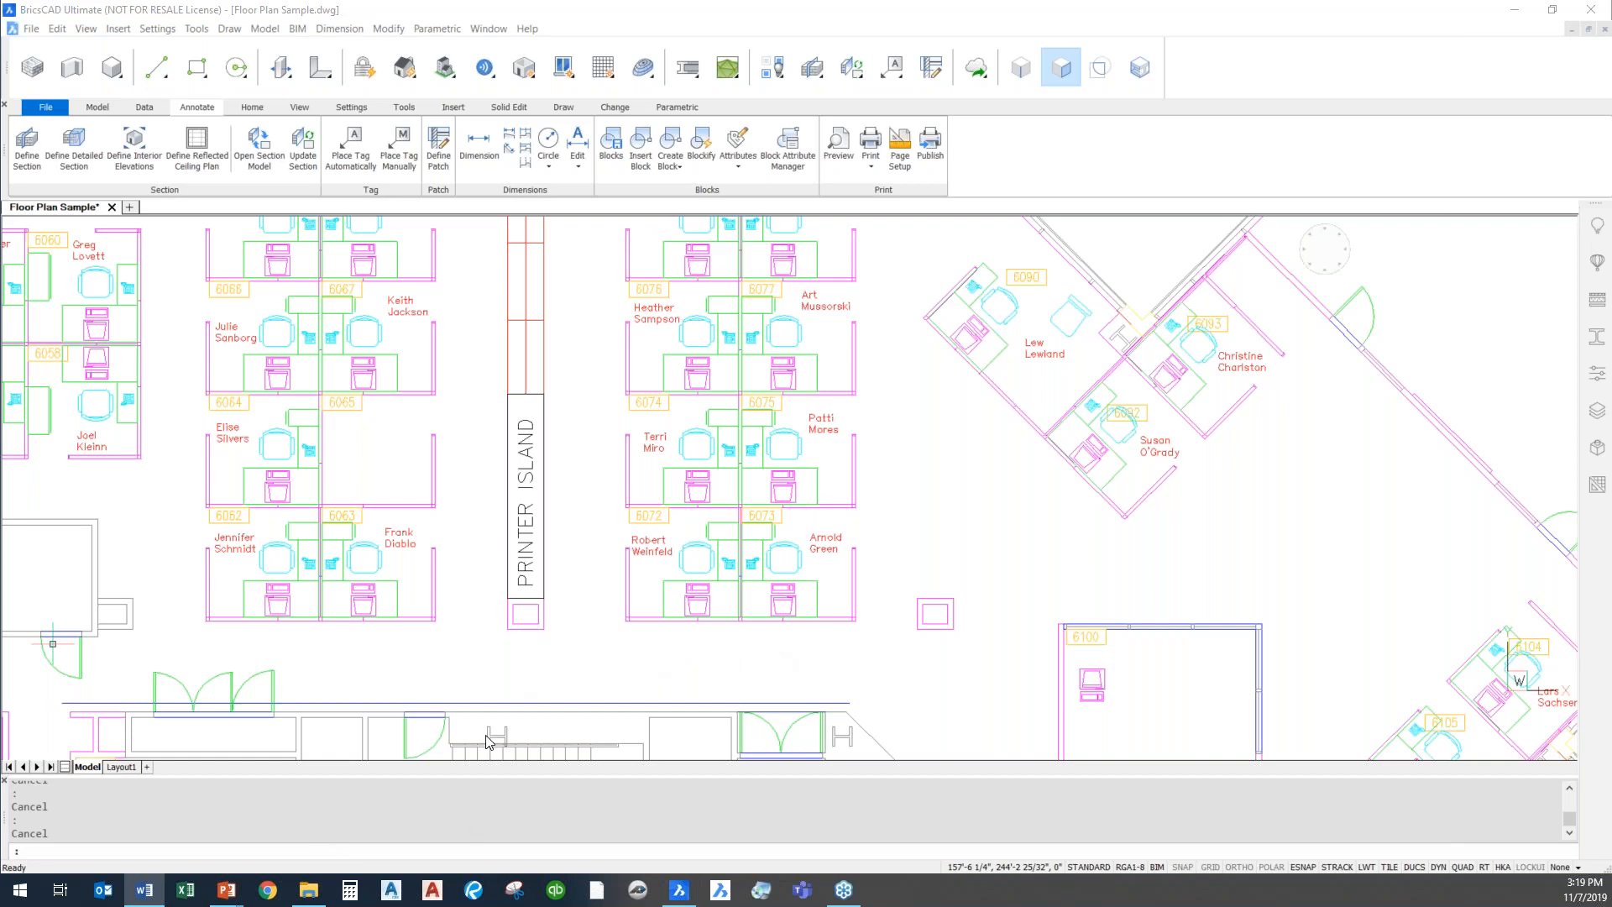
mouse_move(228, 891)
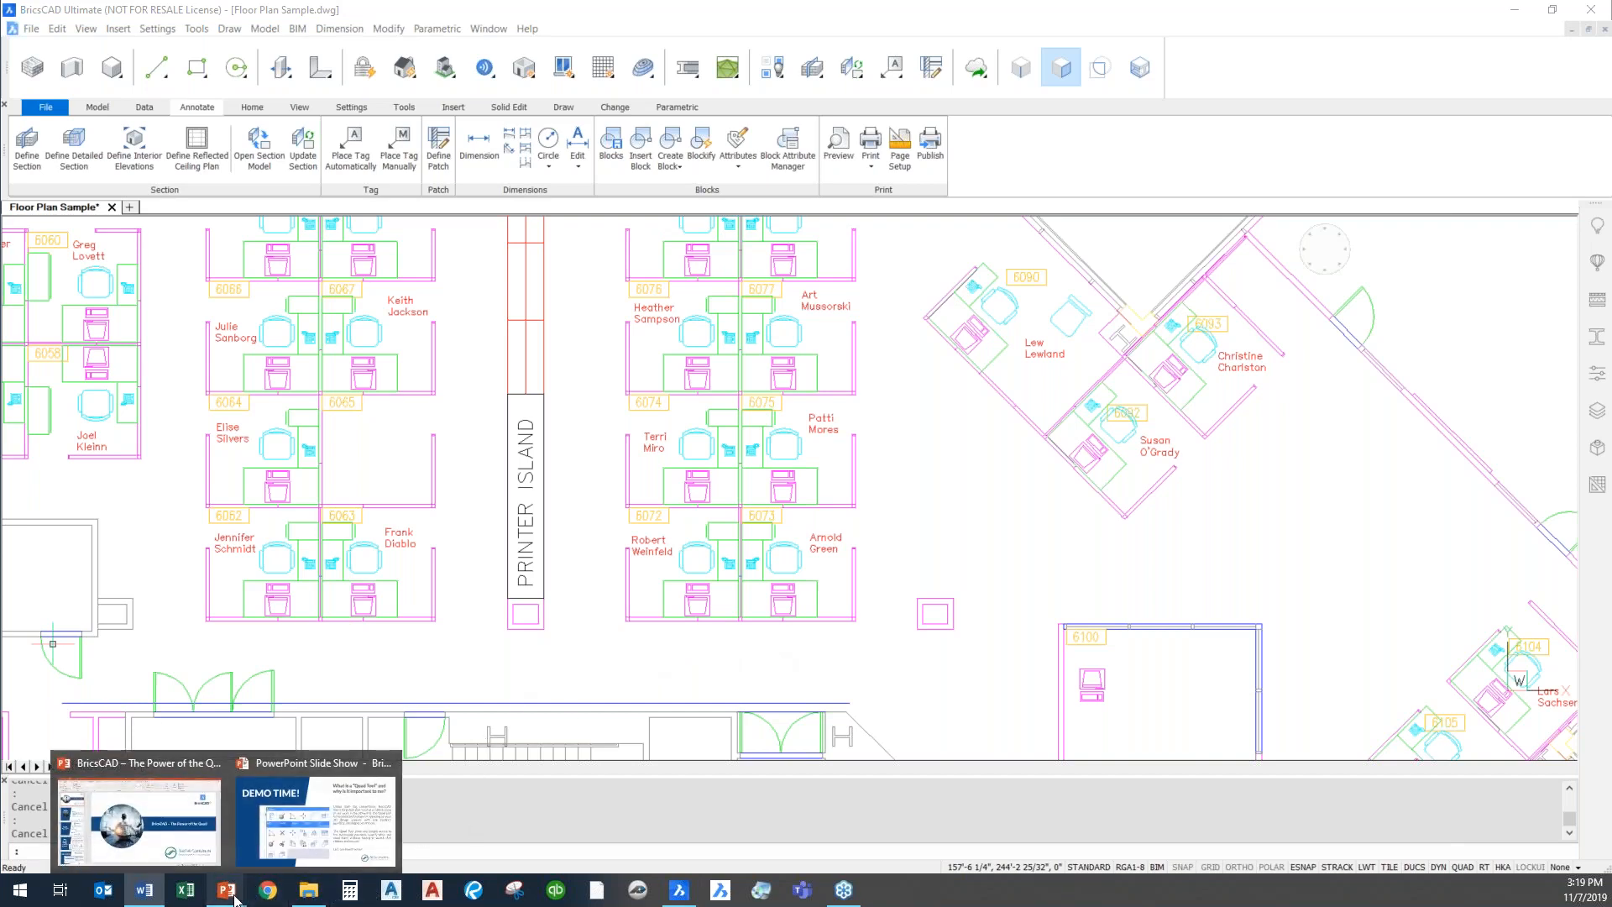
click(335, 812)
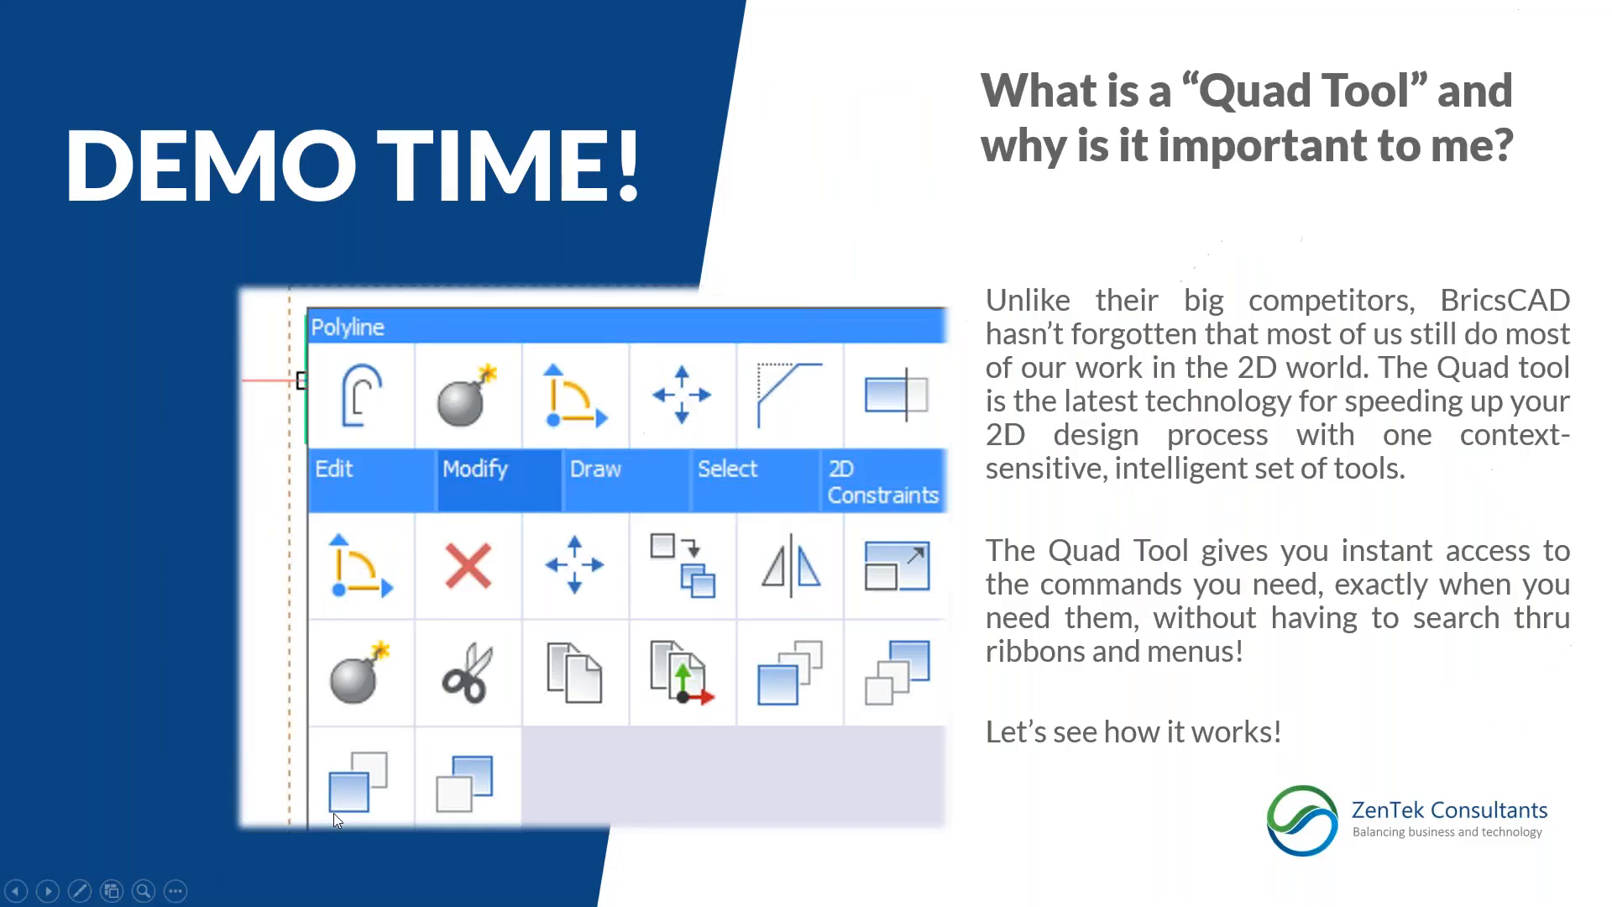
click(619, 351)
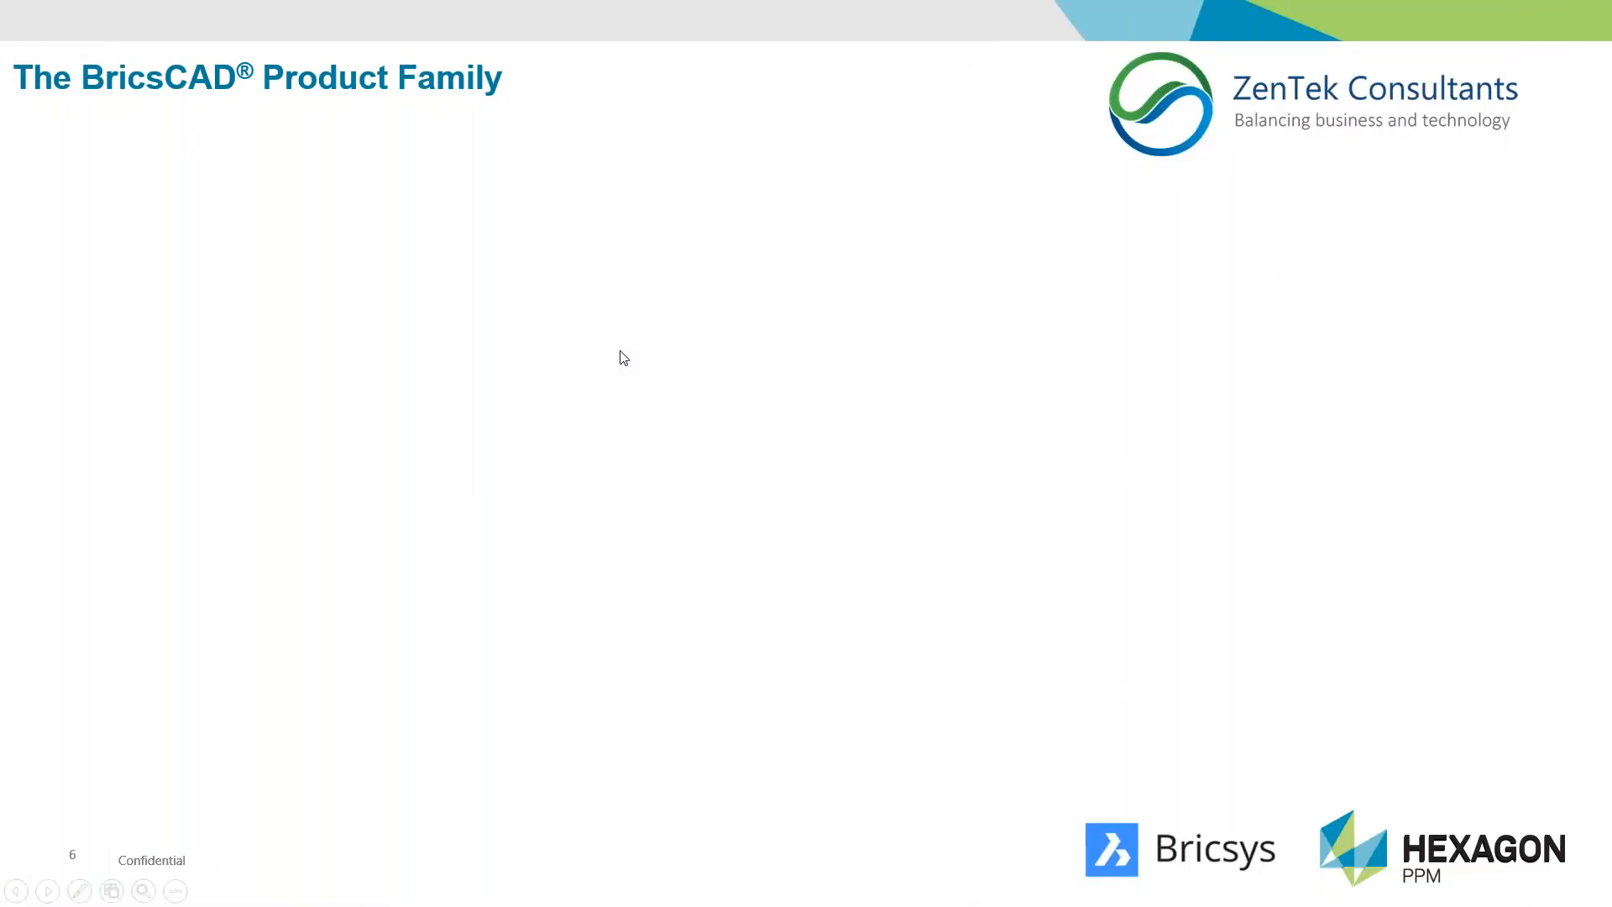